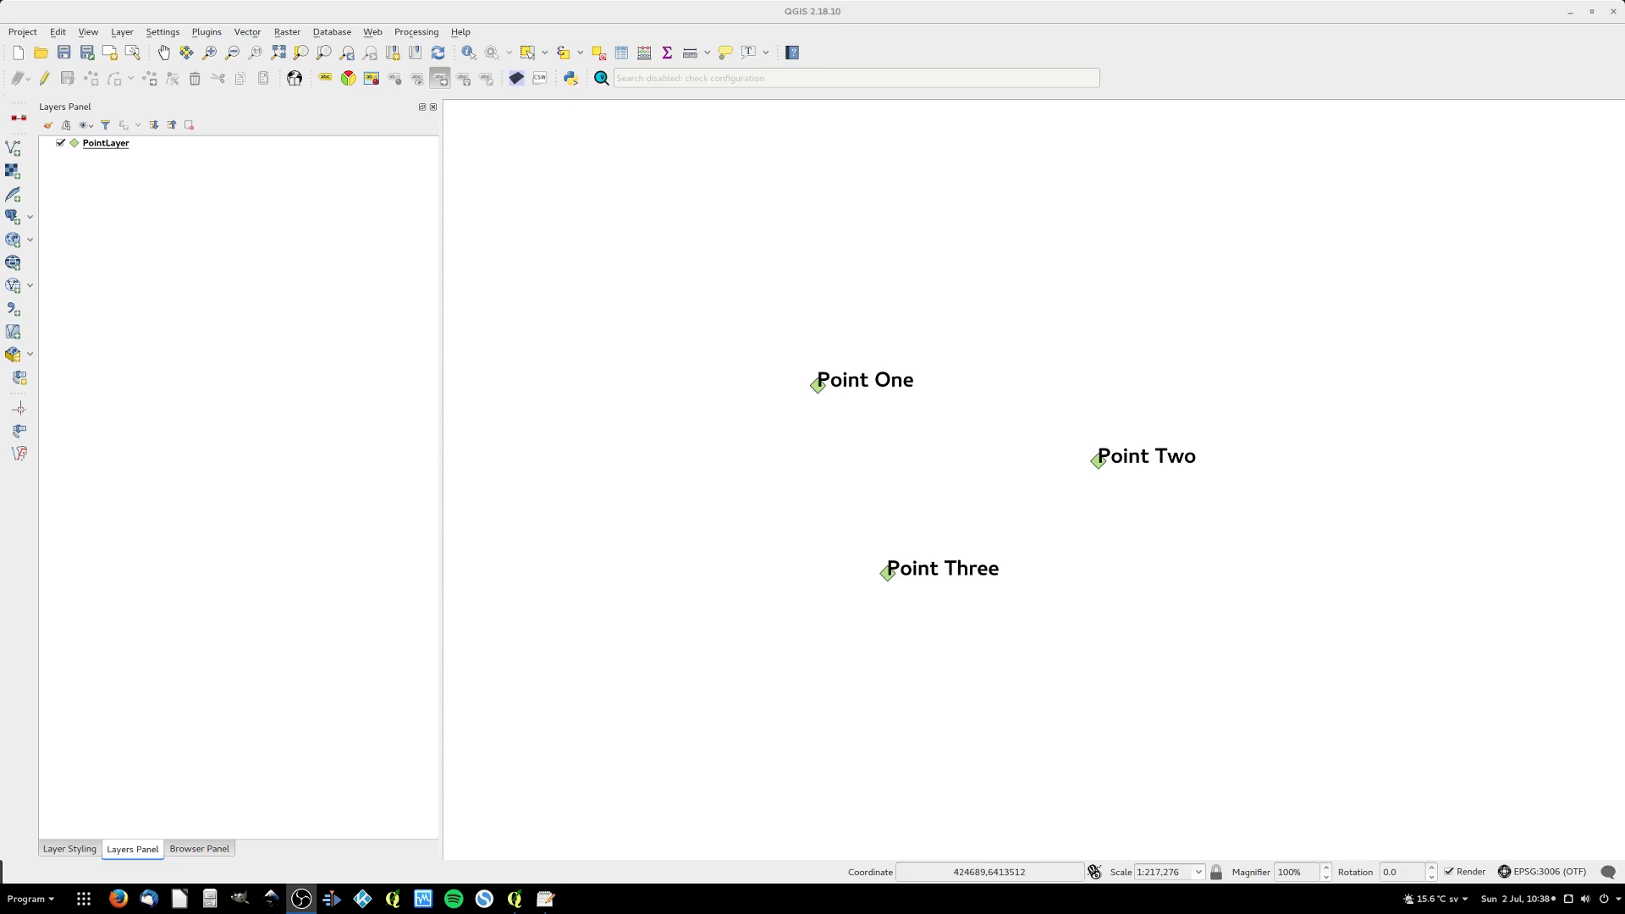
- Select PointLayer in the Layers Panel
left_click(110, 146)
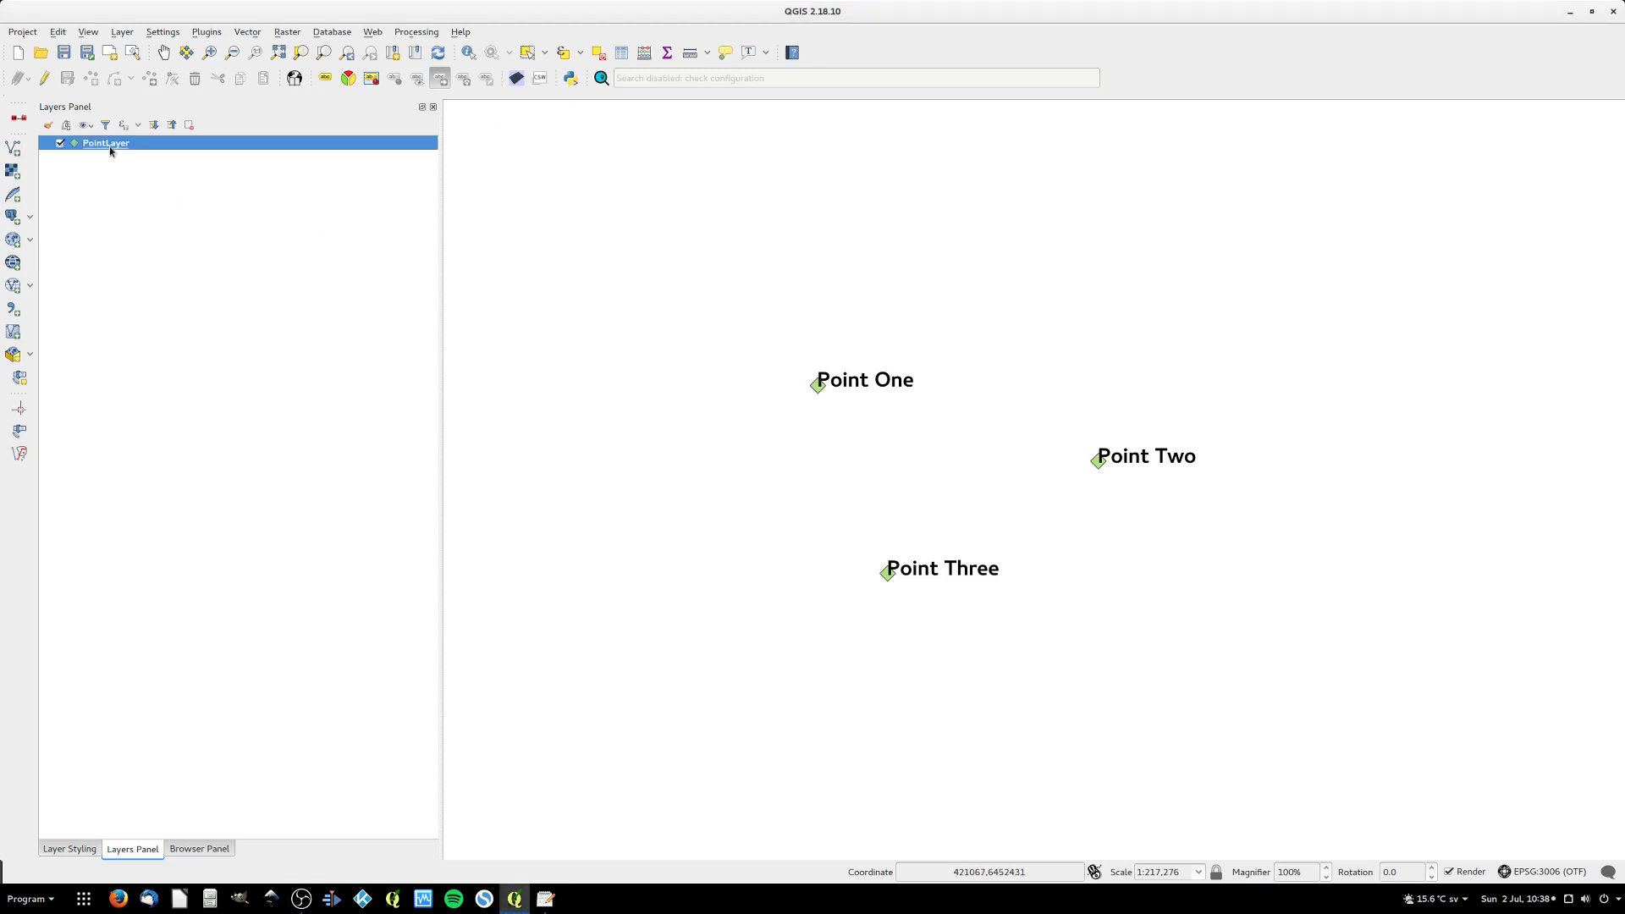
- Open PointLayer's label settings and review Formatting, Buffer, Background, Shadow, Placement and Rendering
left_click(48, 126)
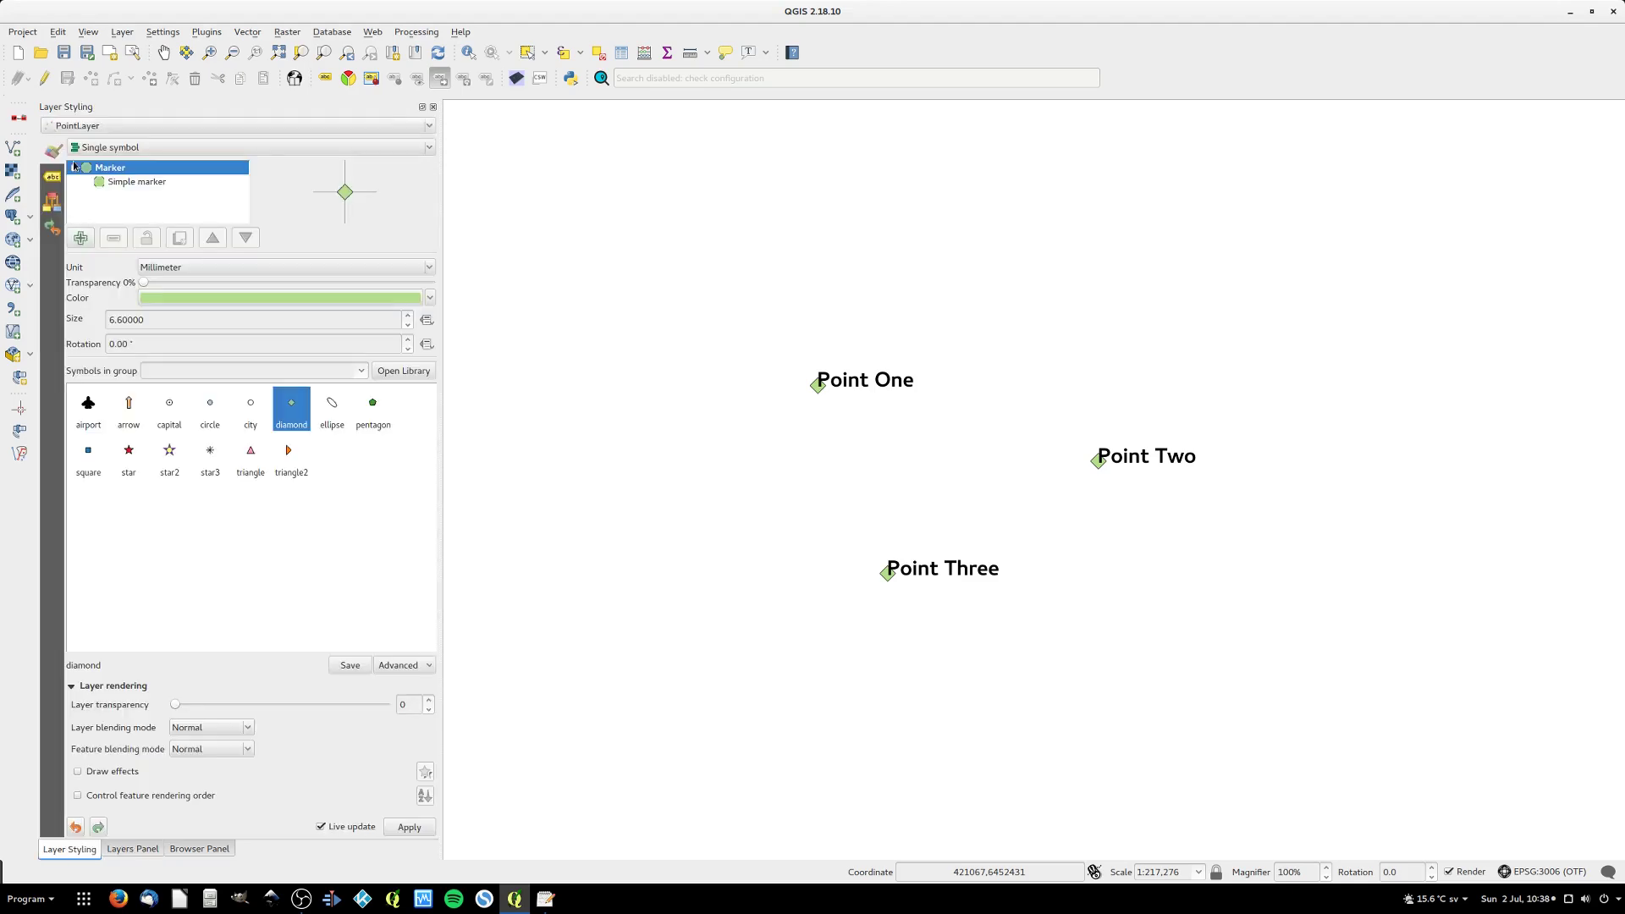
left_click(53, 177)
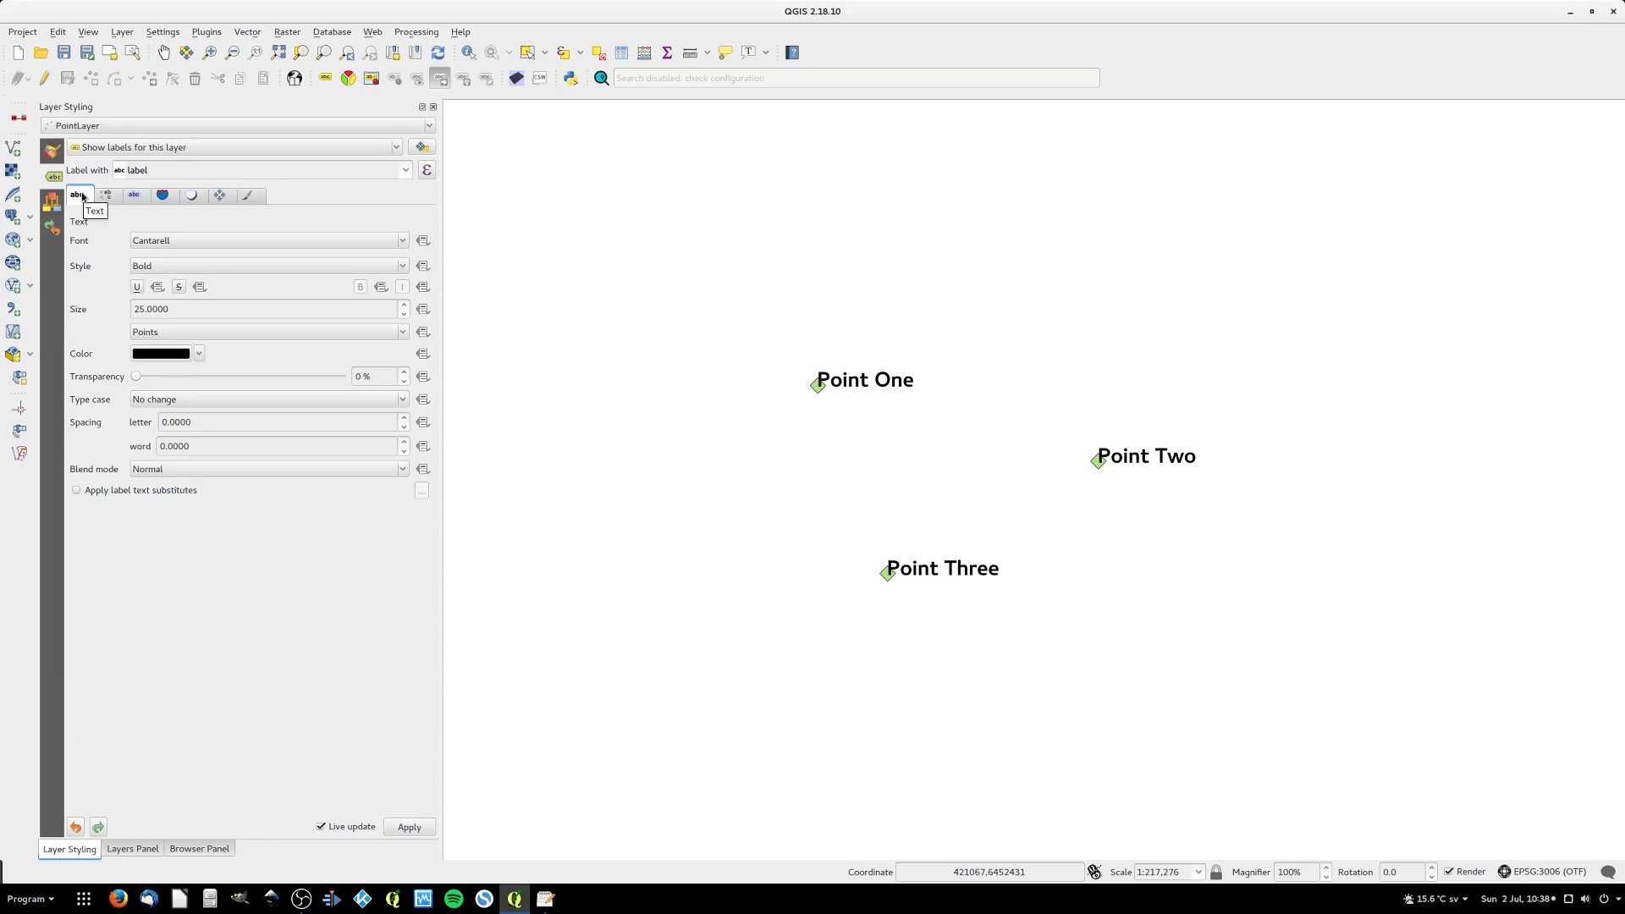
left_click(106, 196)
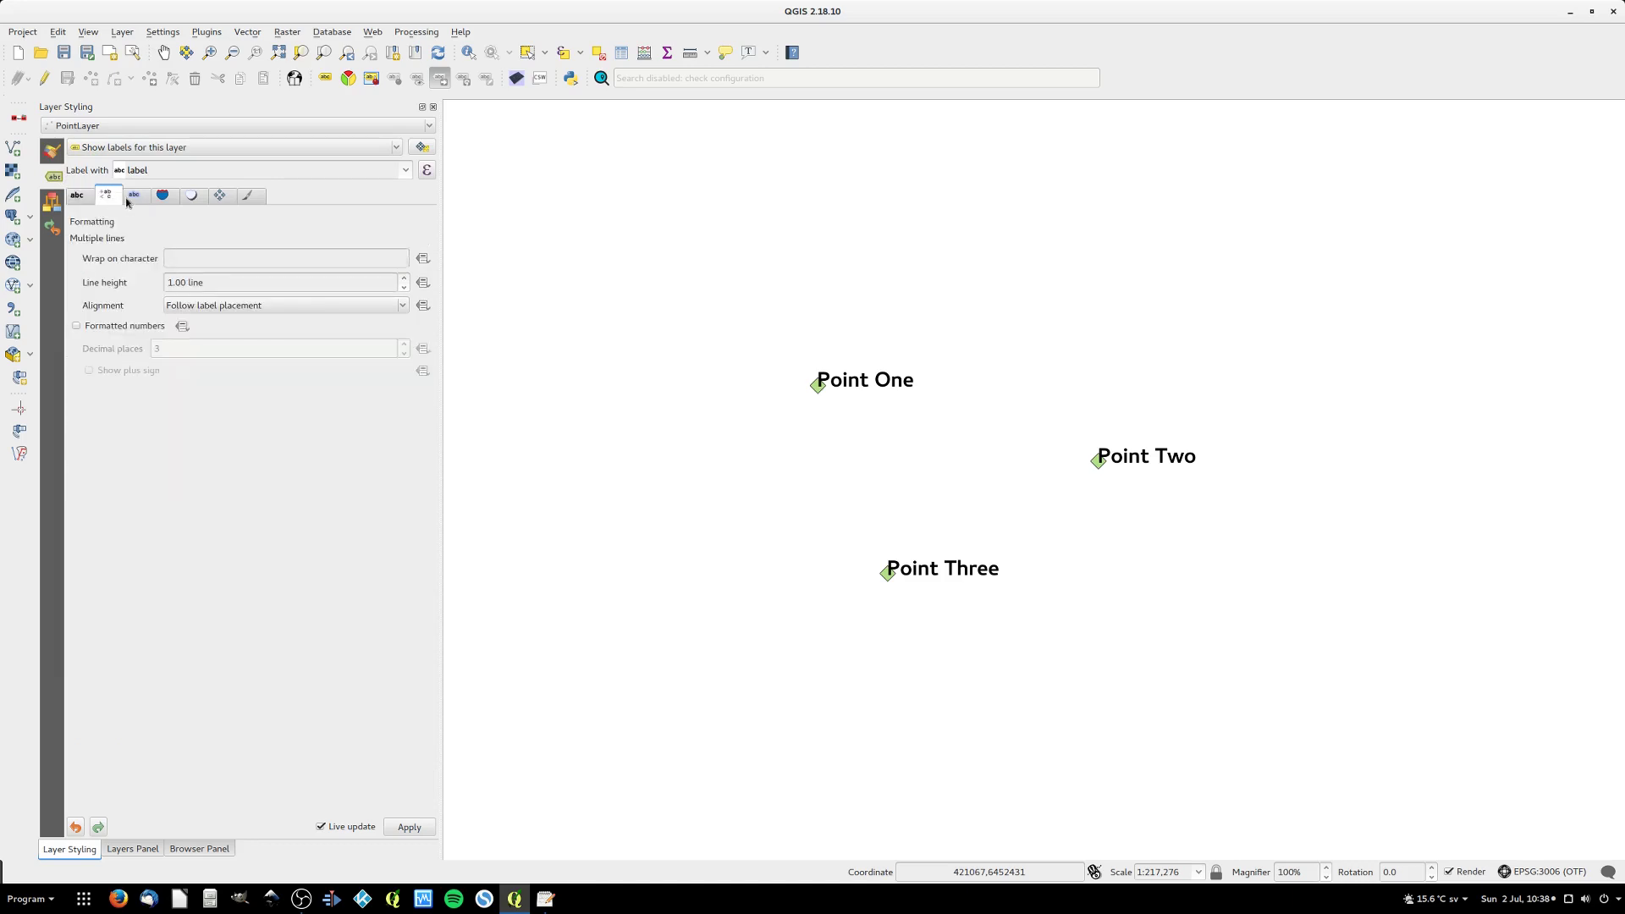
left_click(136, 198)
left_click(164, 198)
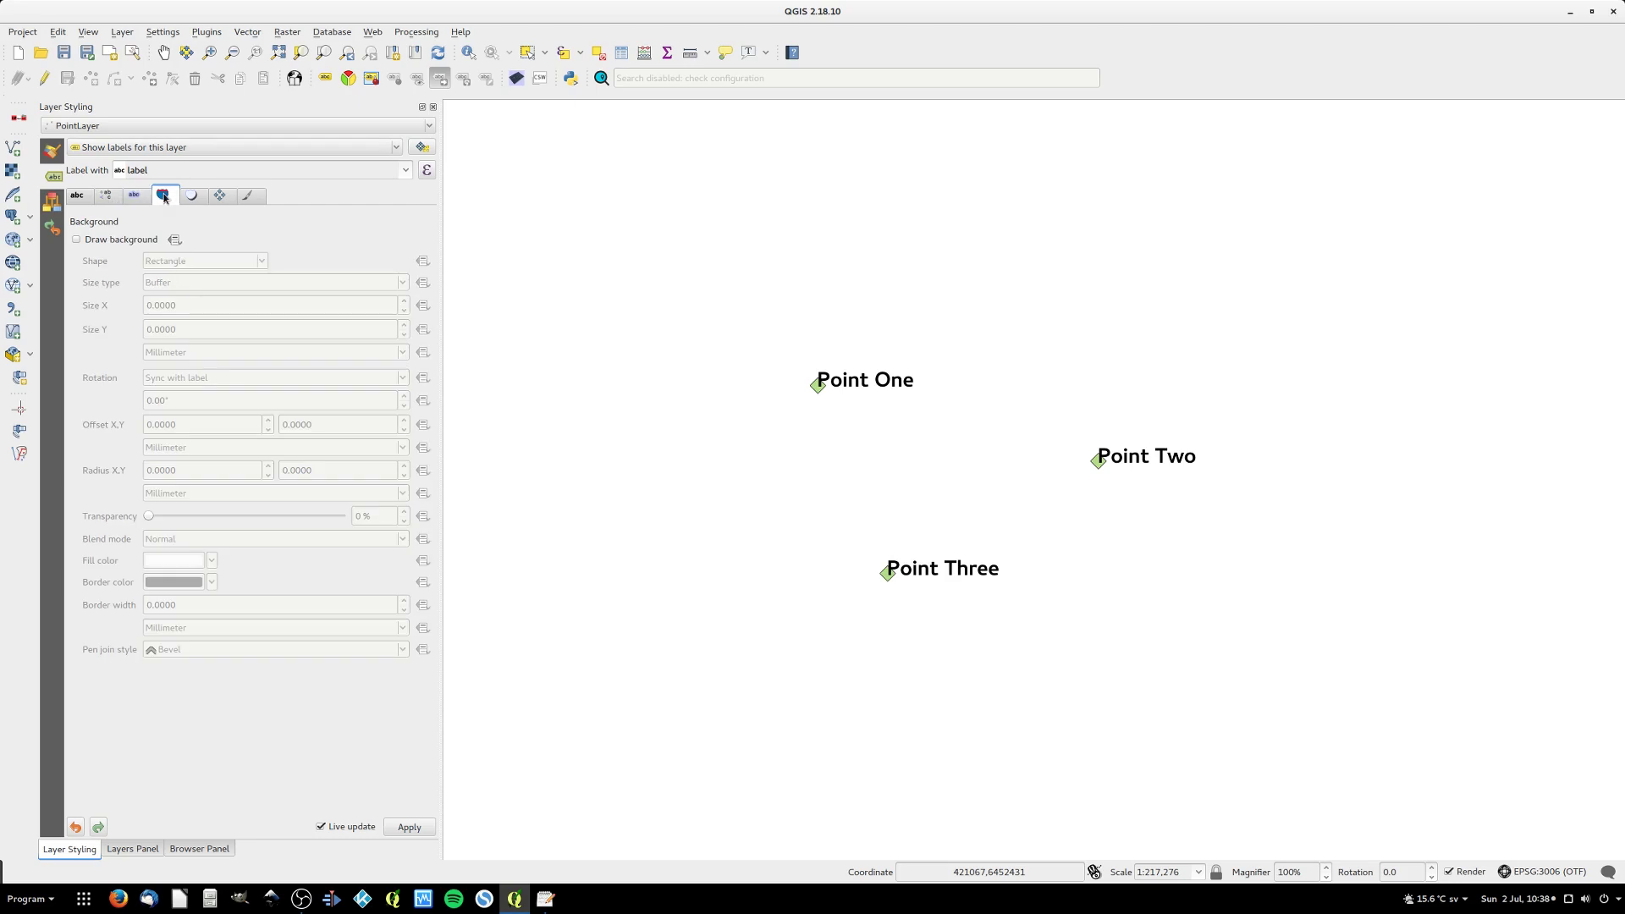
left_click(196, 199)
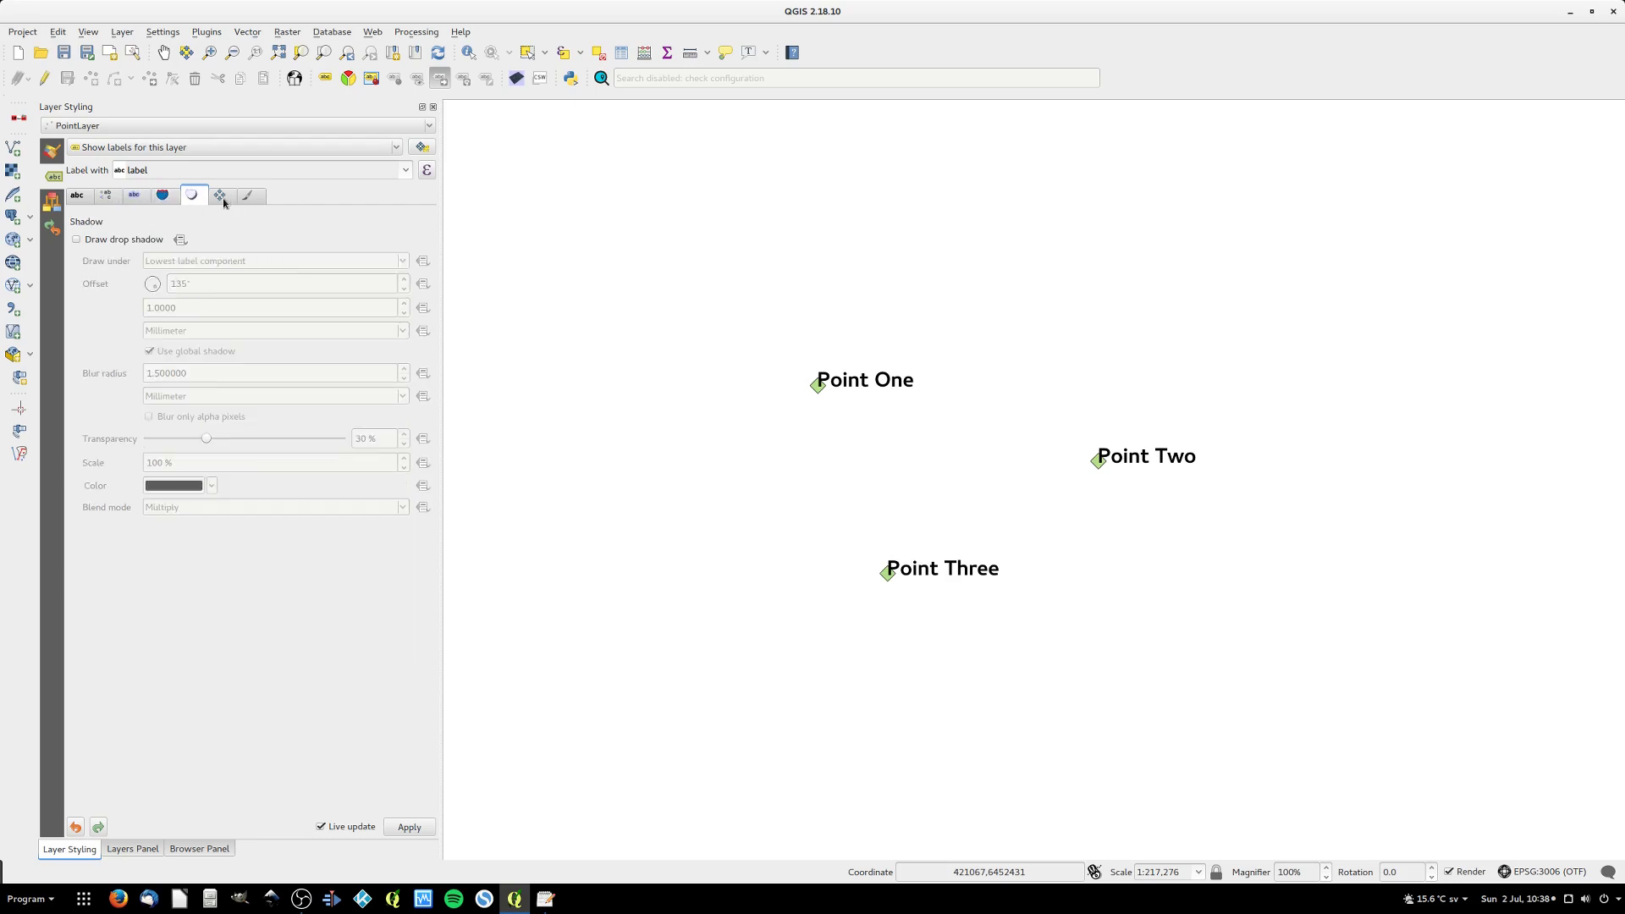
left_click(221, 199)
left_click(251, 198)
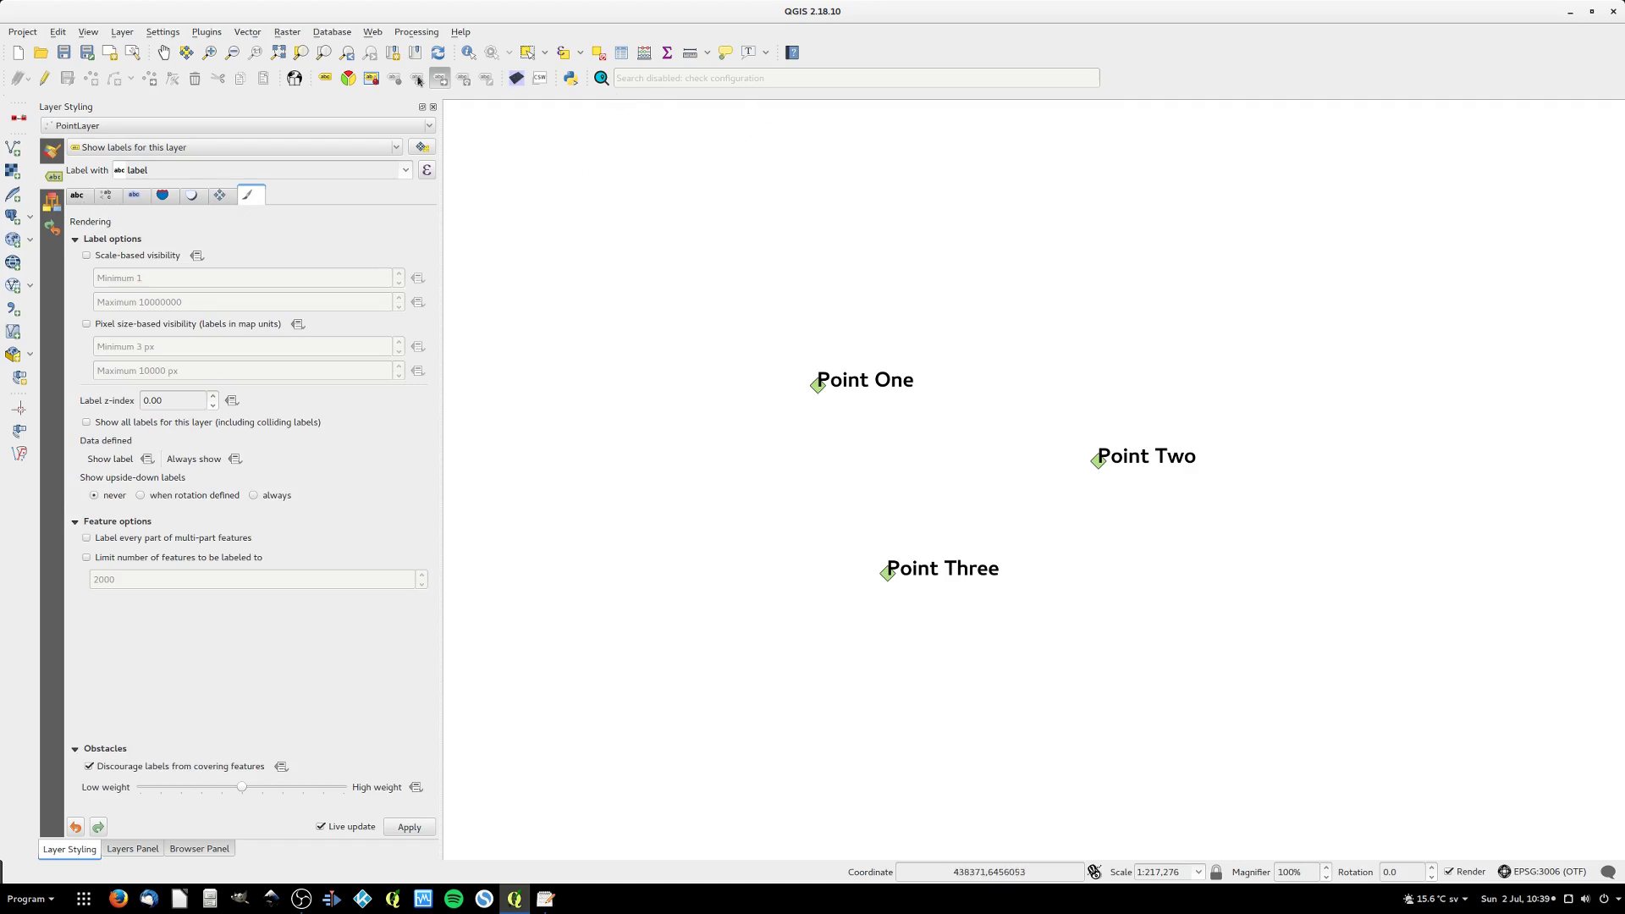
- Float the Label toolbar over the map and turn on Highlight Pinned Labels and Diagrams
left_click_drag(310, 79, 867, 174)
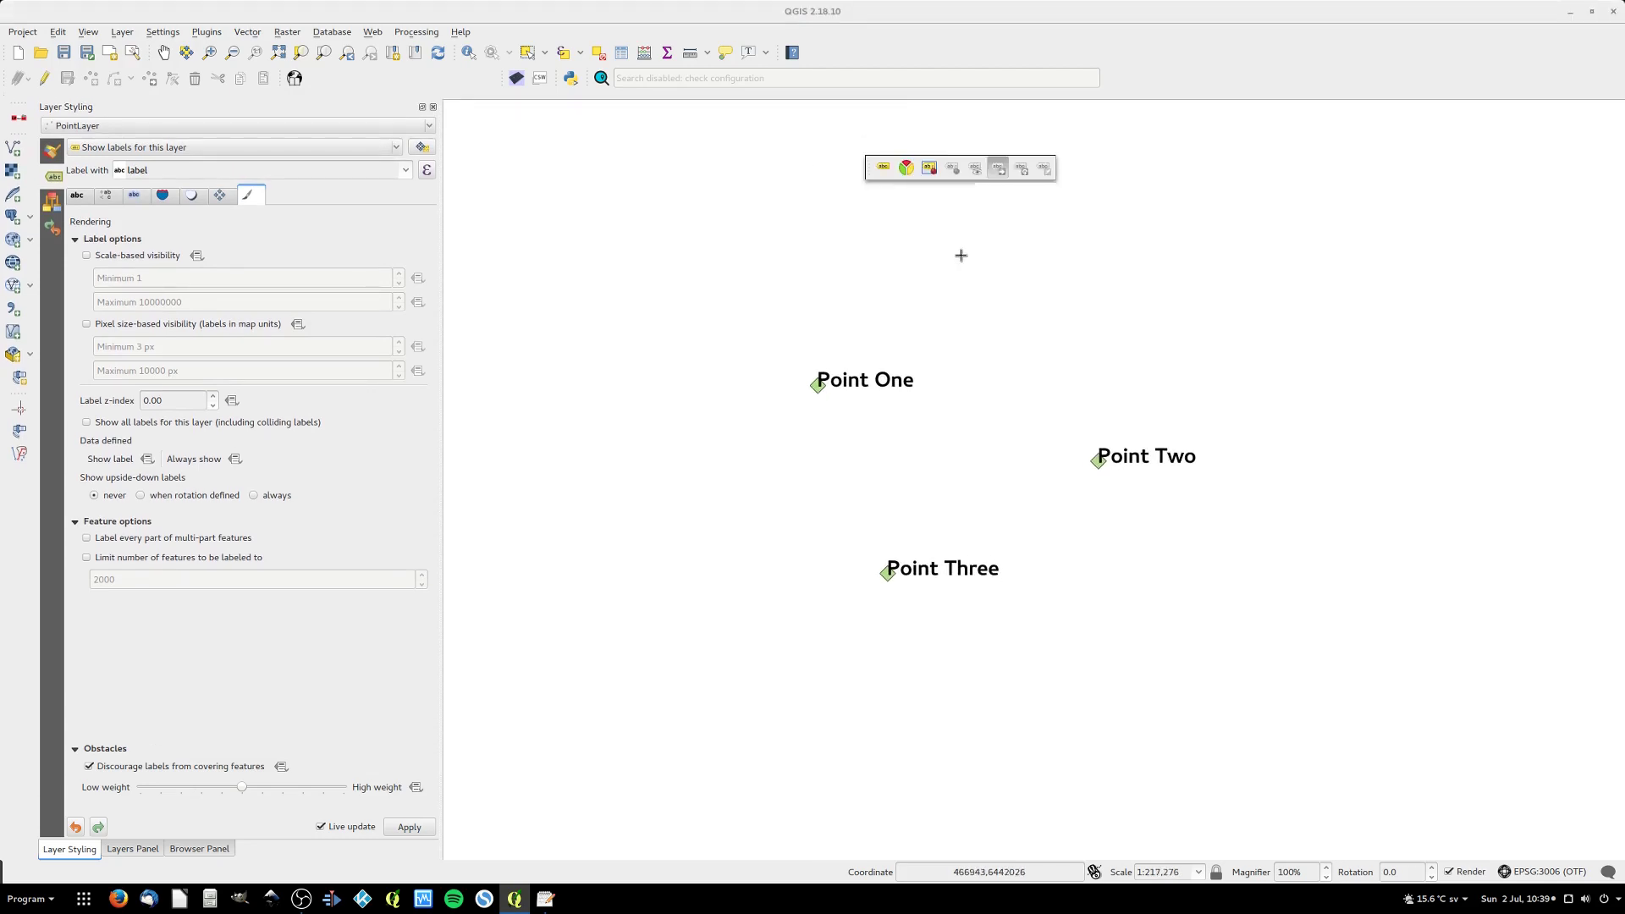
left_click(906, 169)
left_click(1077, 260)
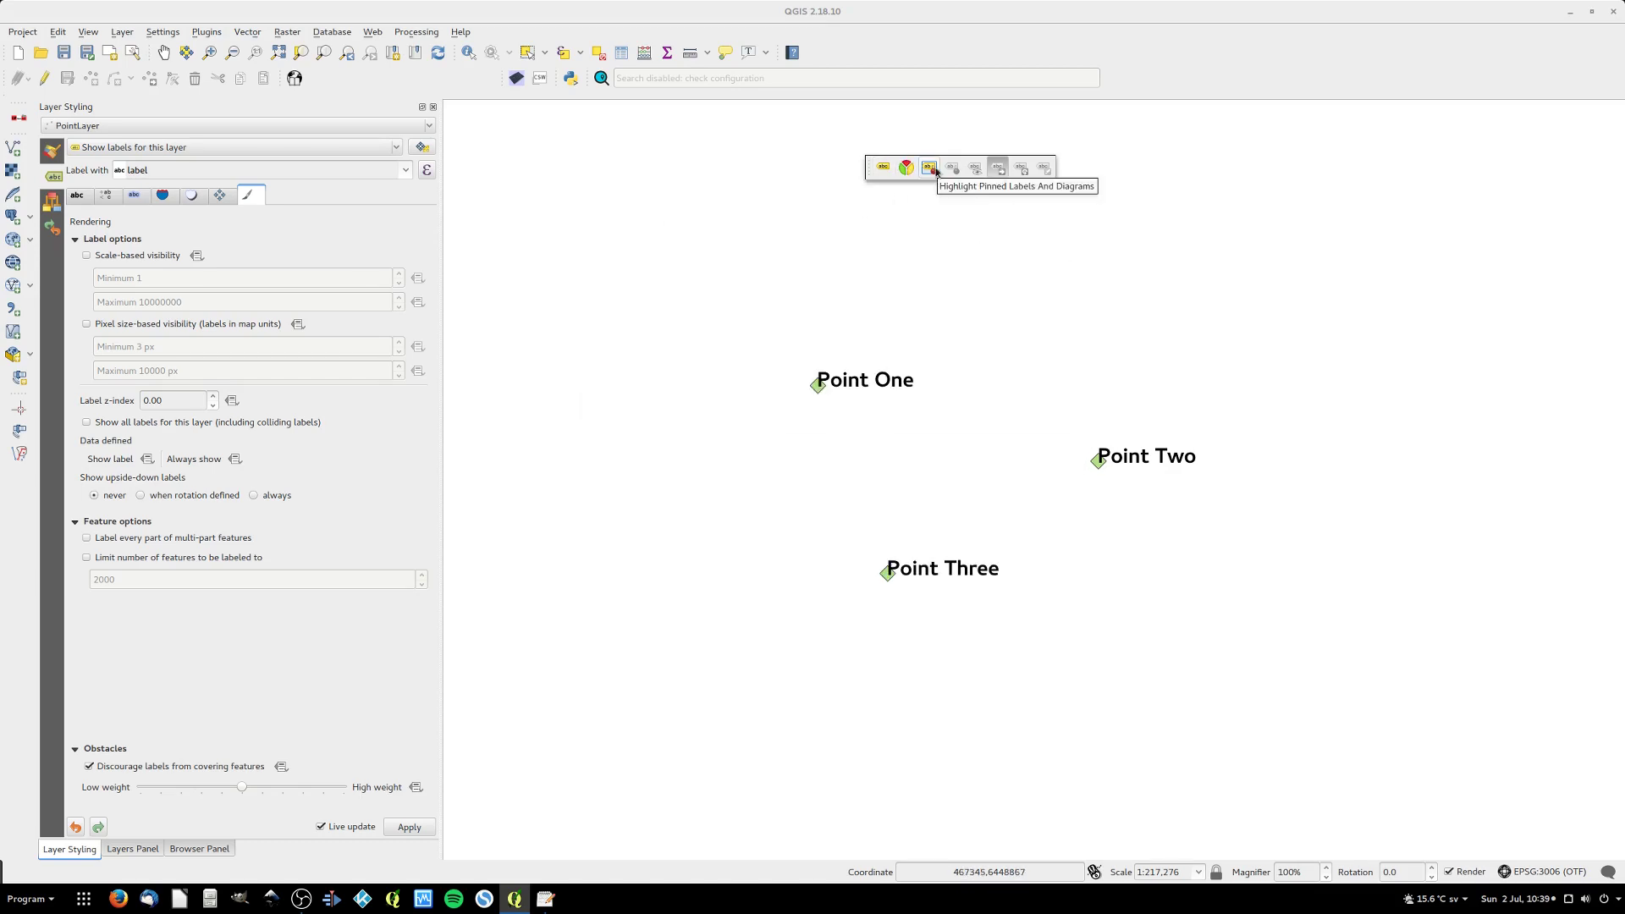
left_click(936, 172)
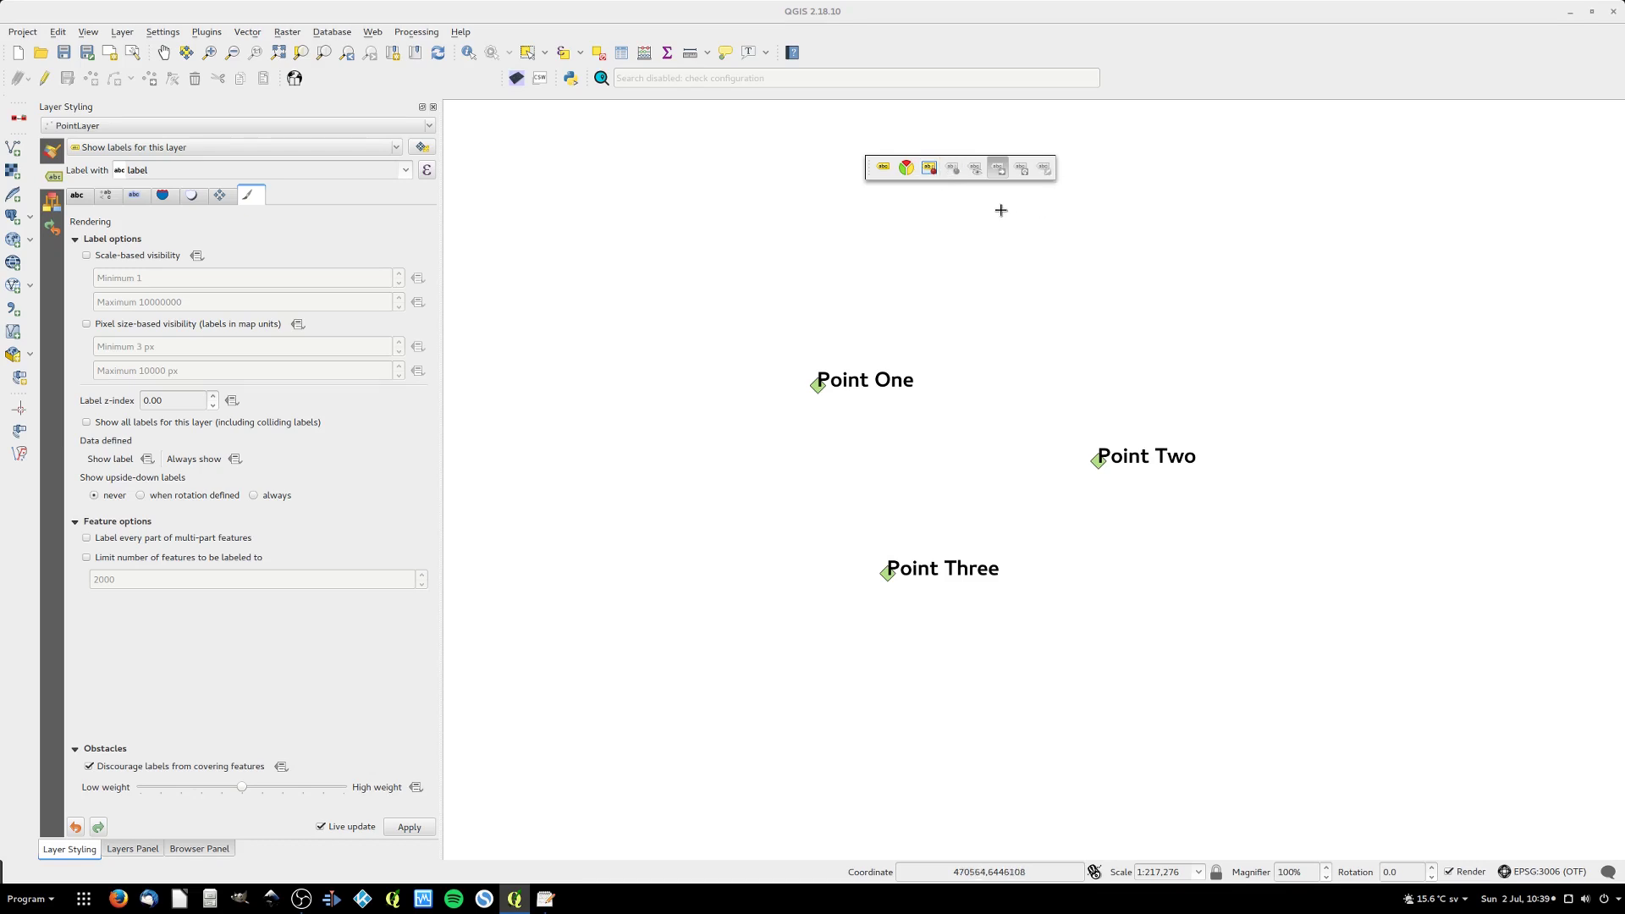
- Start editing PointLayer and open the Label properties of the Point One label
left_click(47, 79)
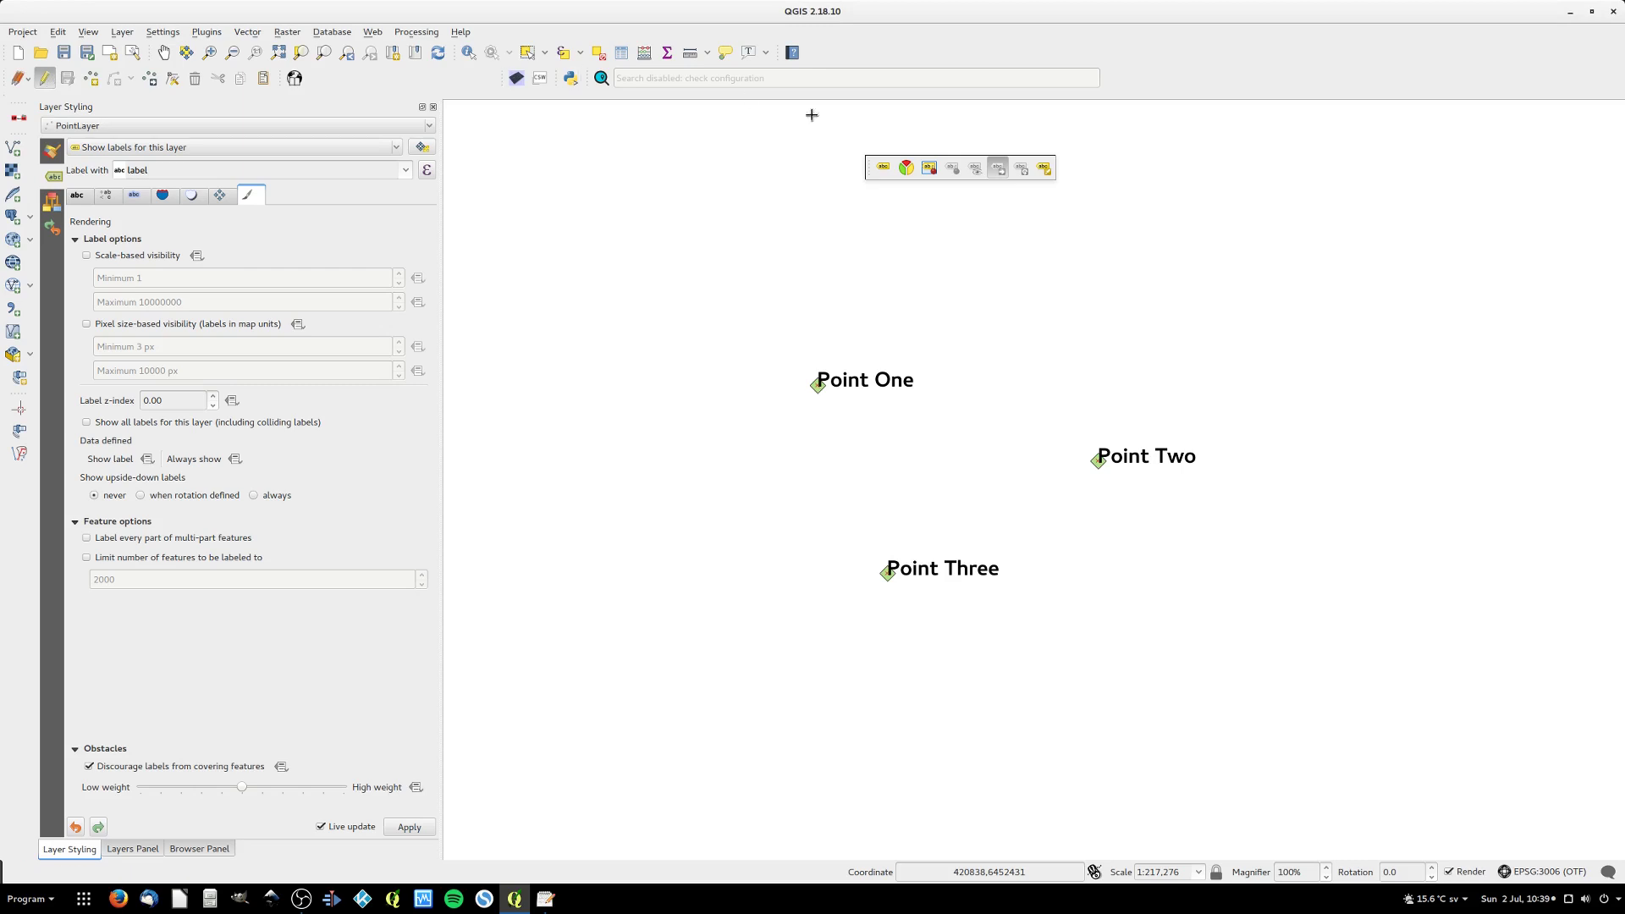
left_click(1046, 173)
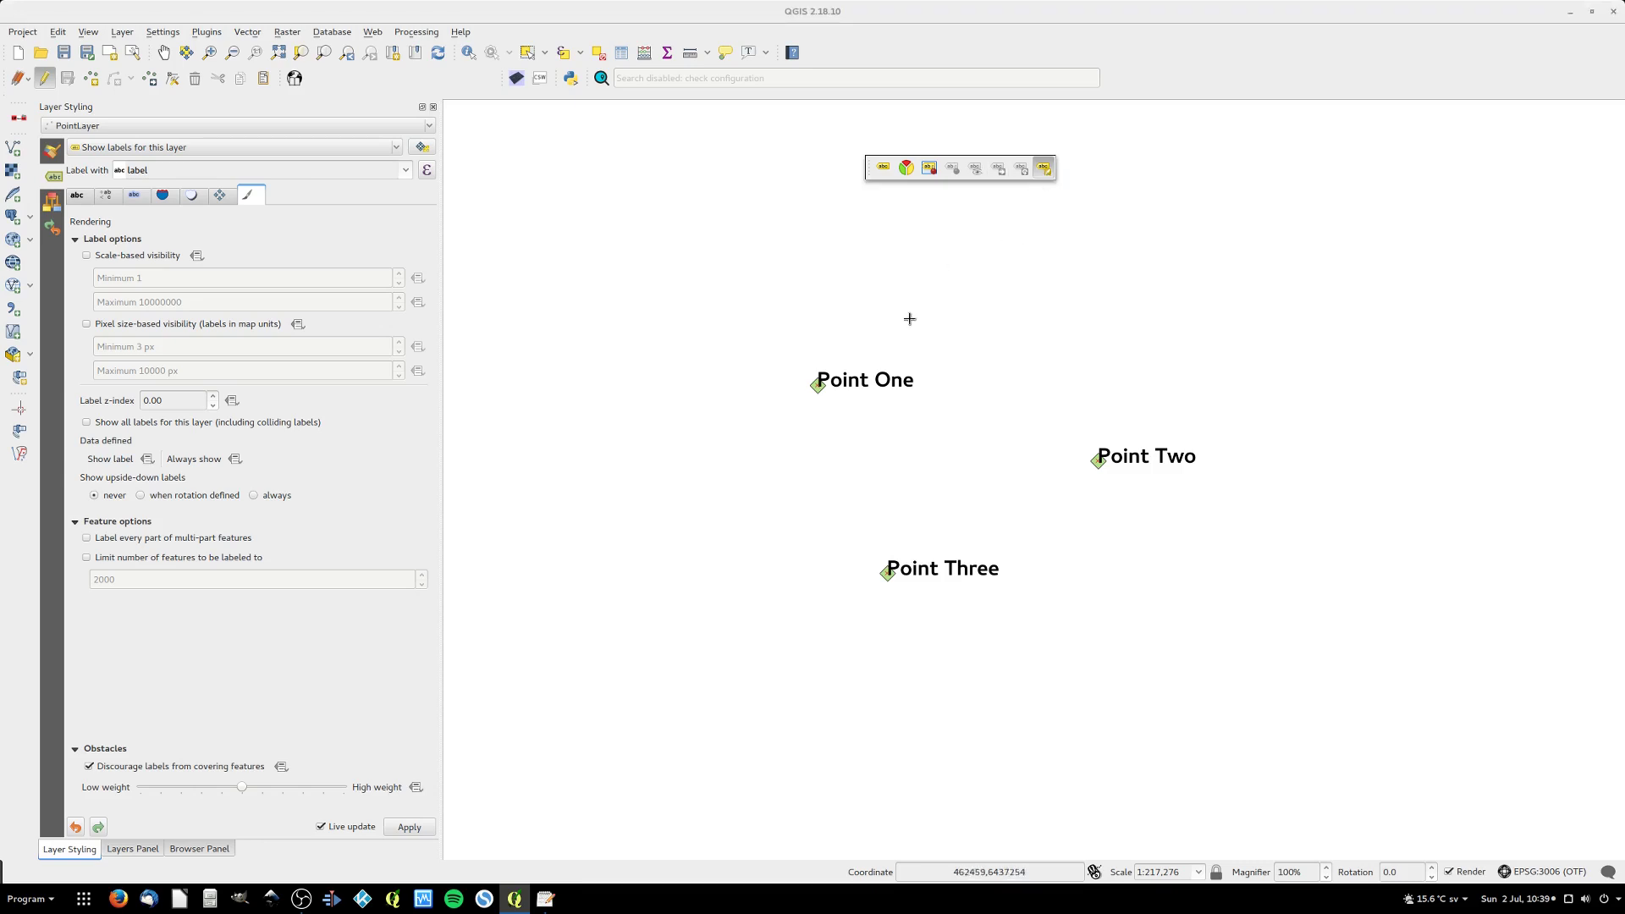
left_click(860, 378)
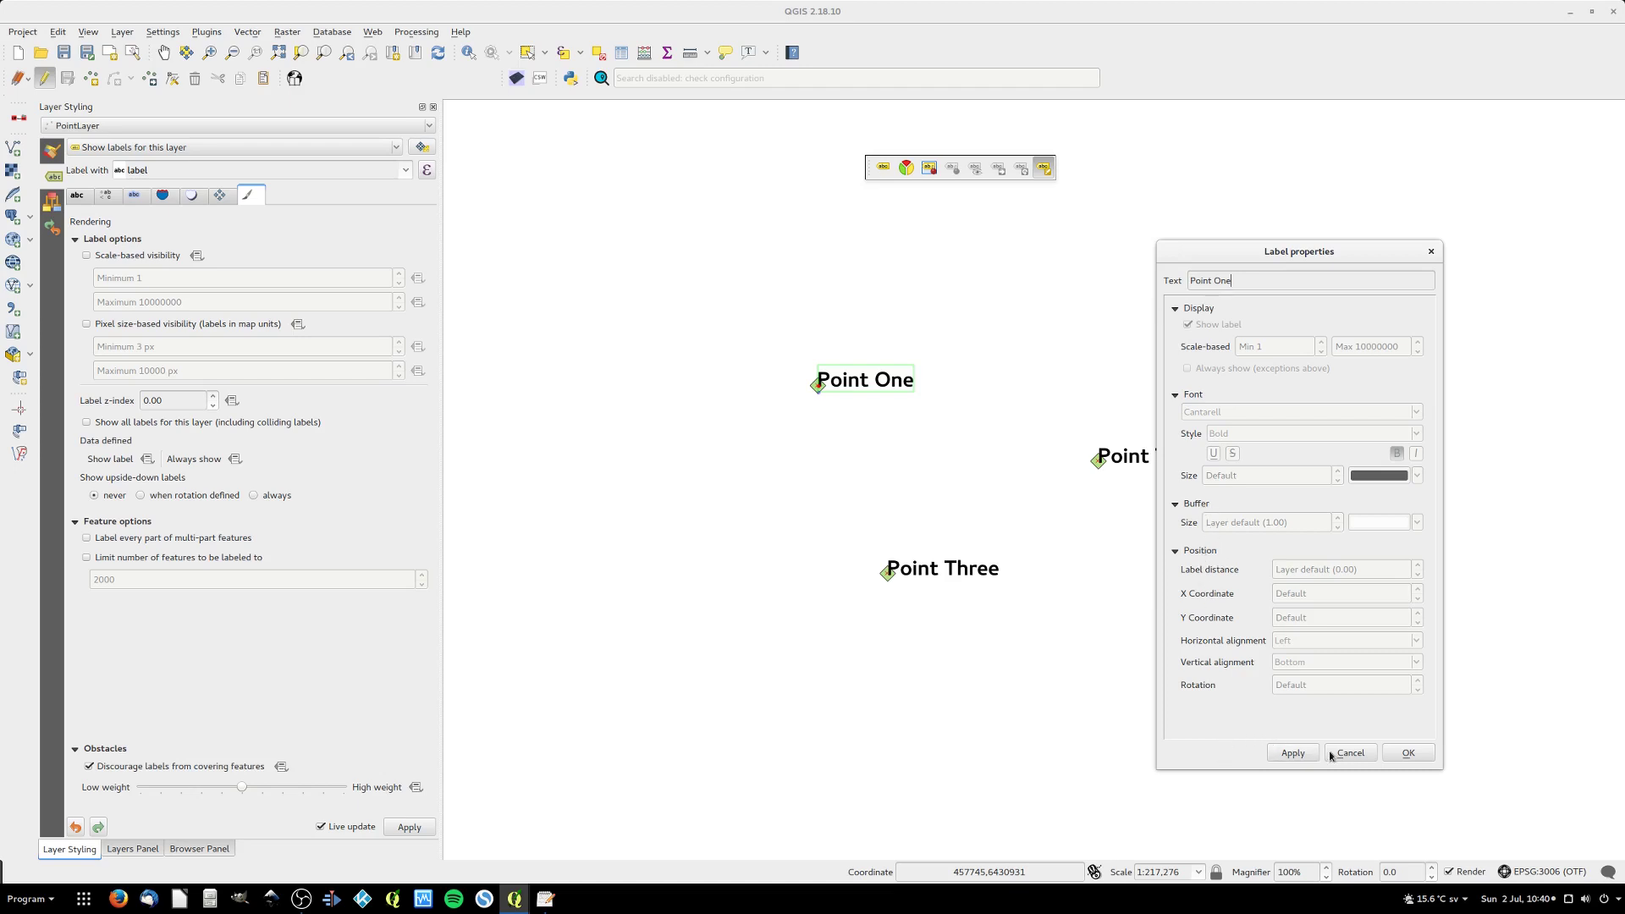
- Add a Whole number (integer) field named t_vis through PointLayer's attribute table
left_click(1407, 753)
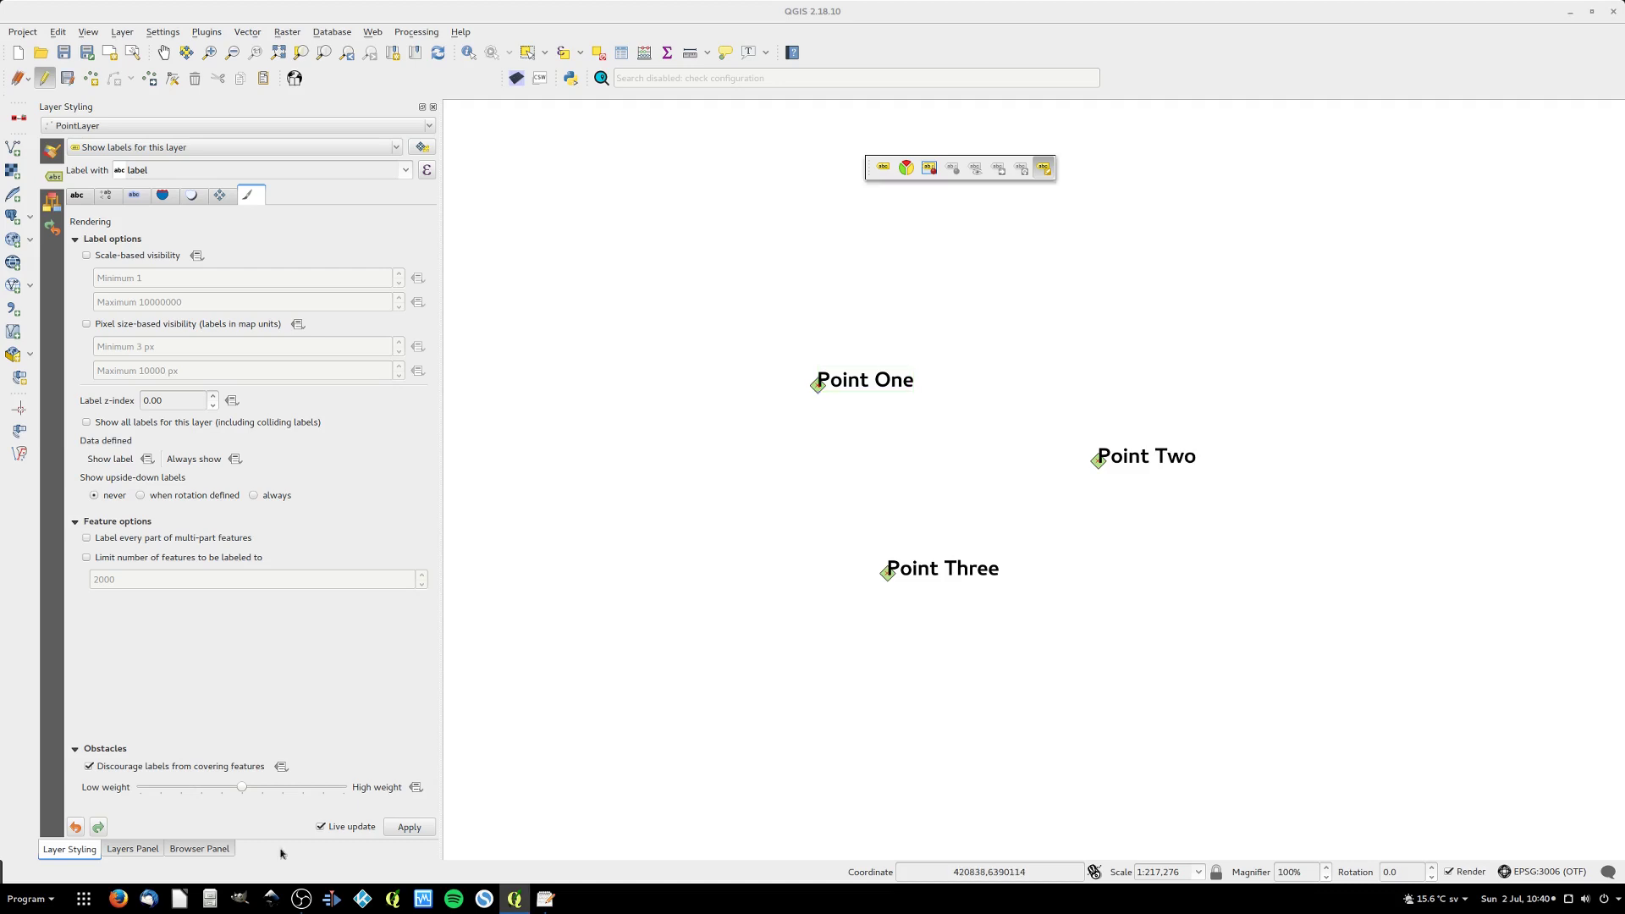
left_click(622, 53)
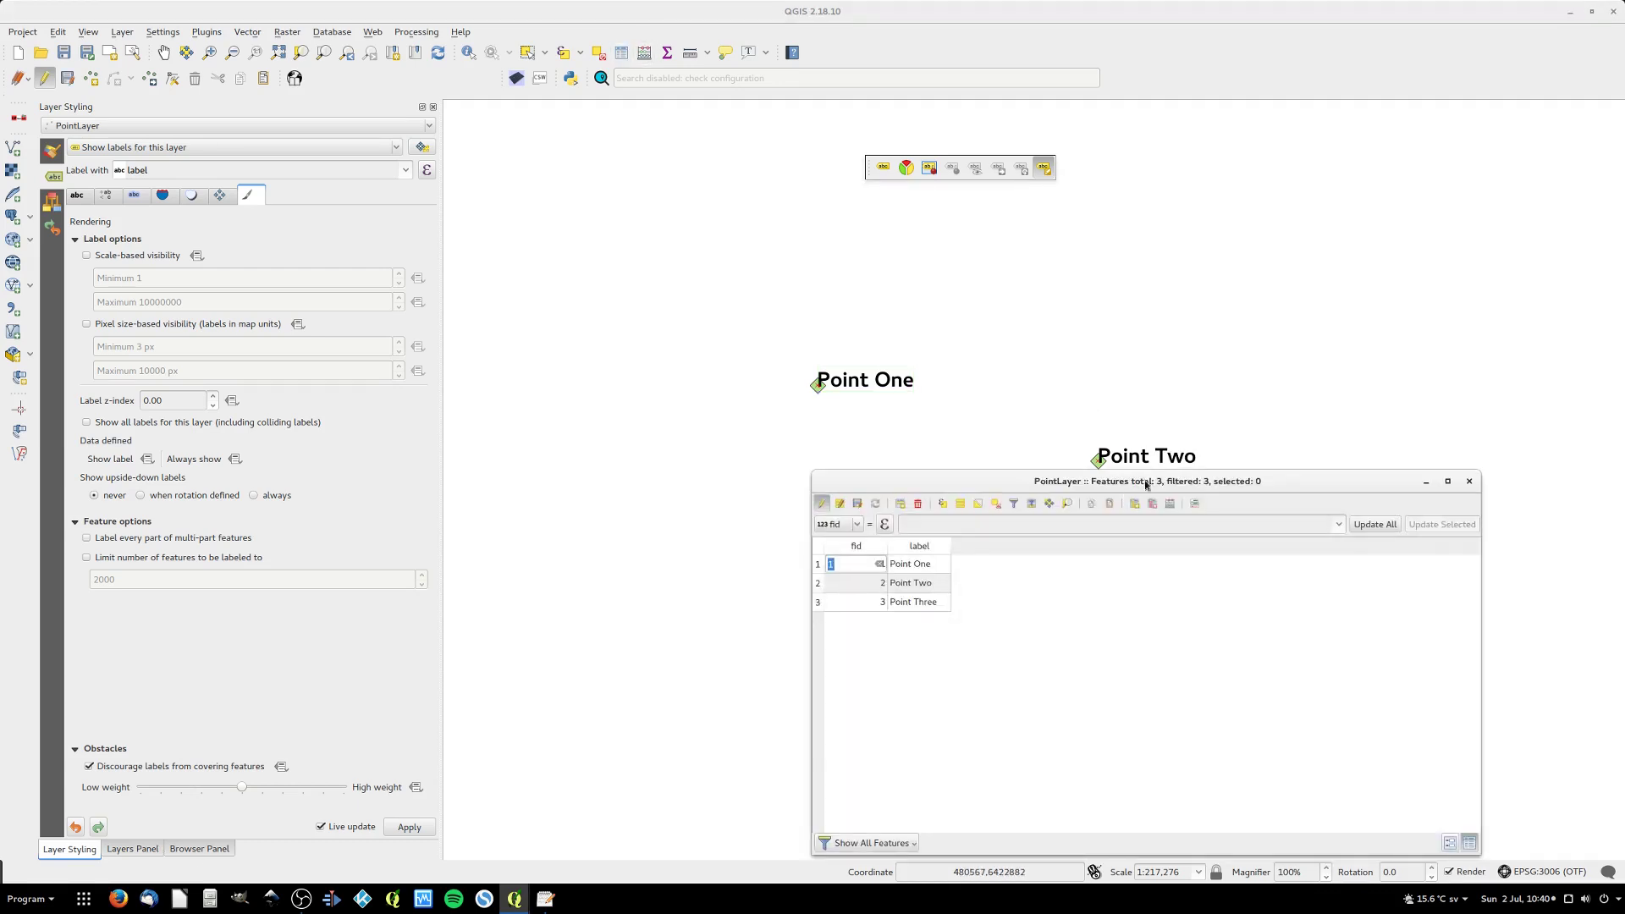
left_click_drag(1130, 472, 1027, 462)
left_click(1025, 484)
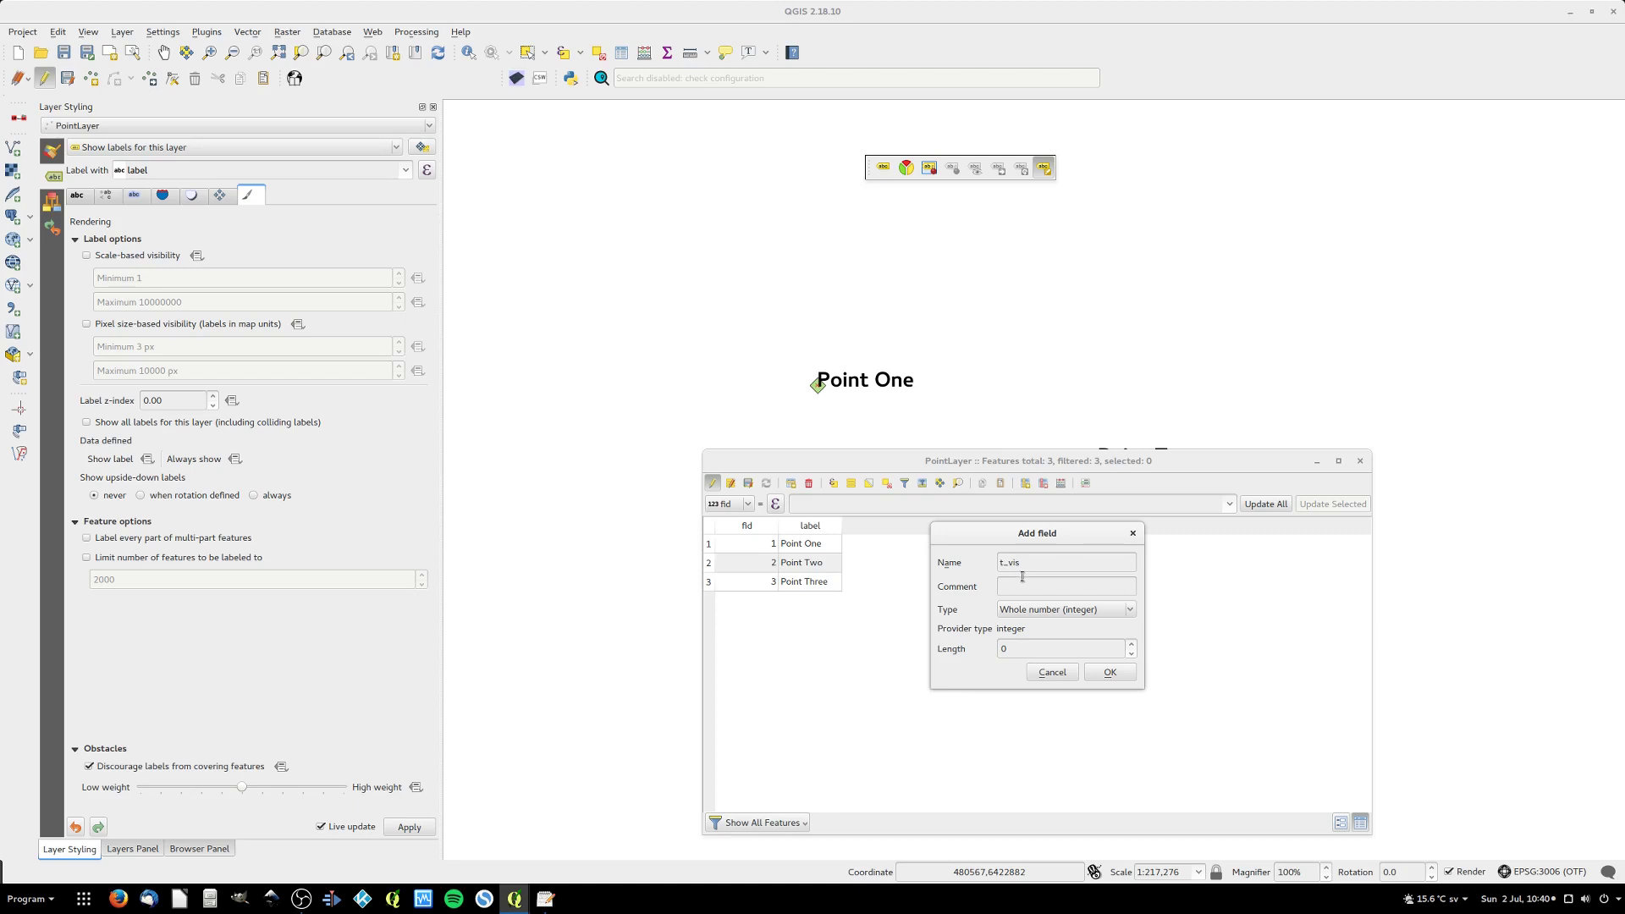
left_click(1084, 609)
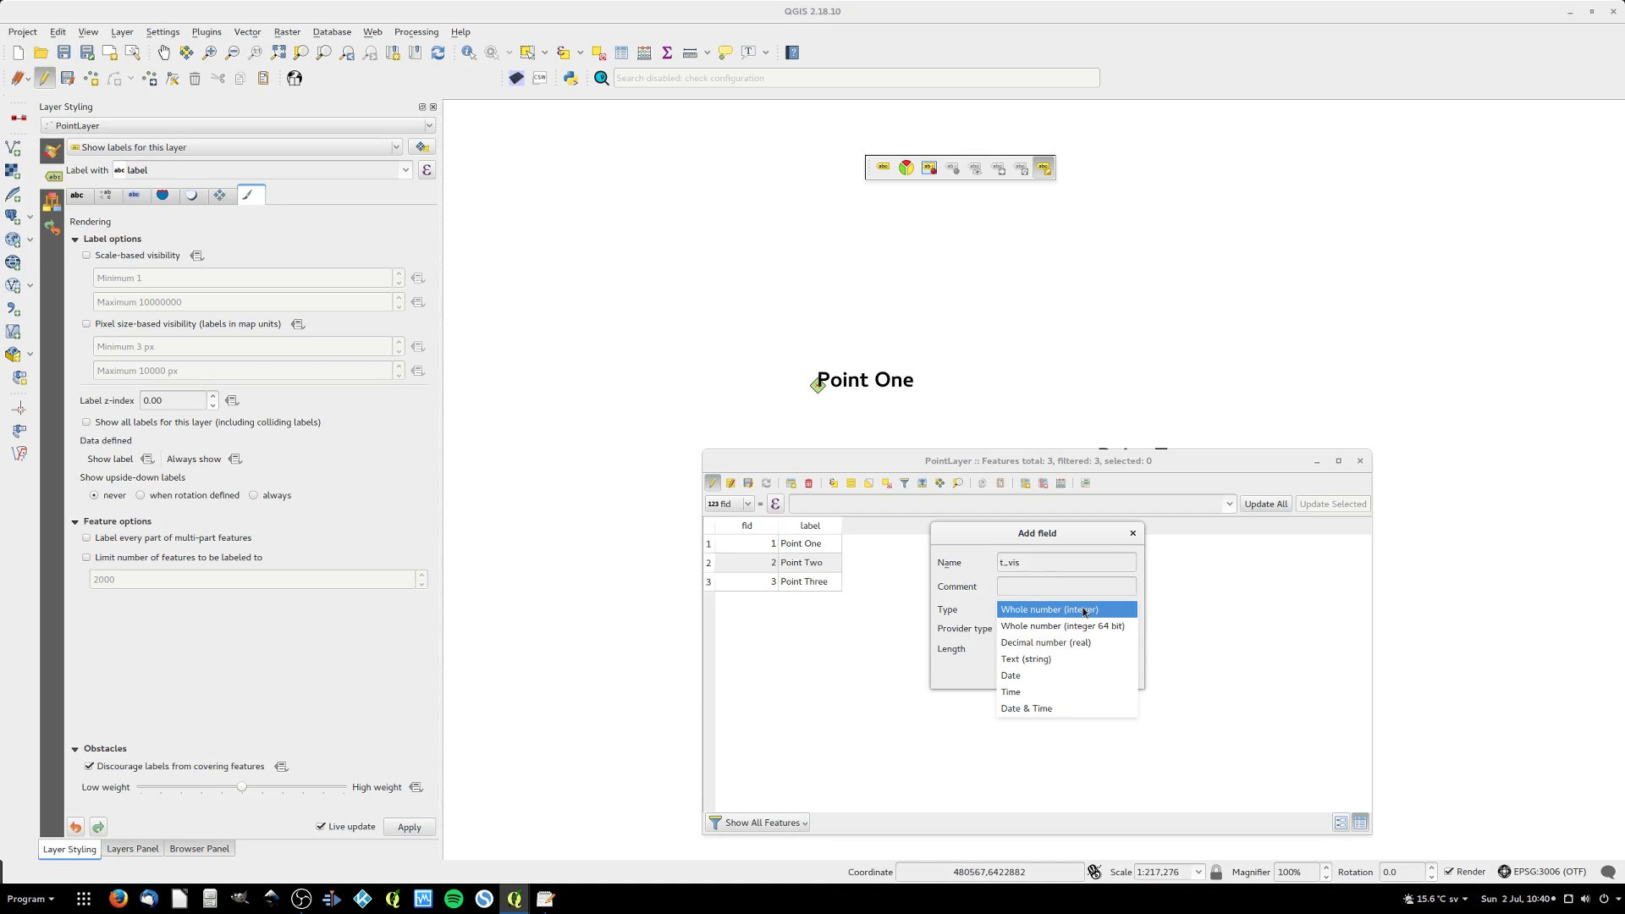
left_click(1086, 609)
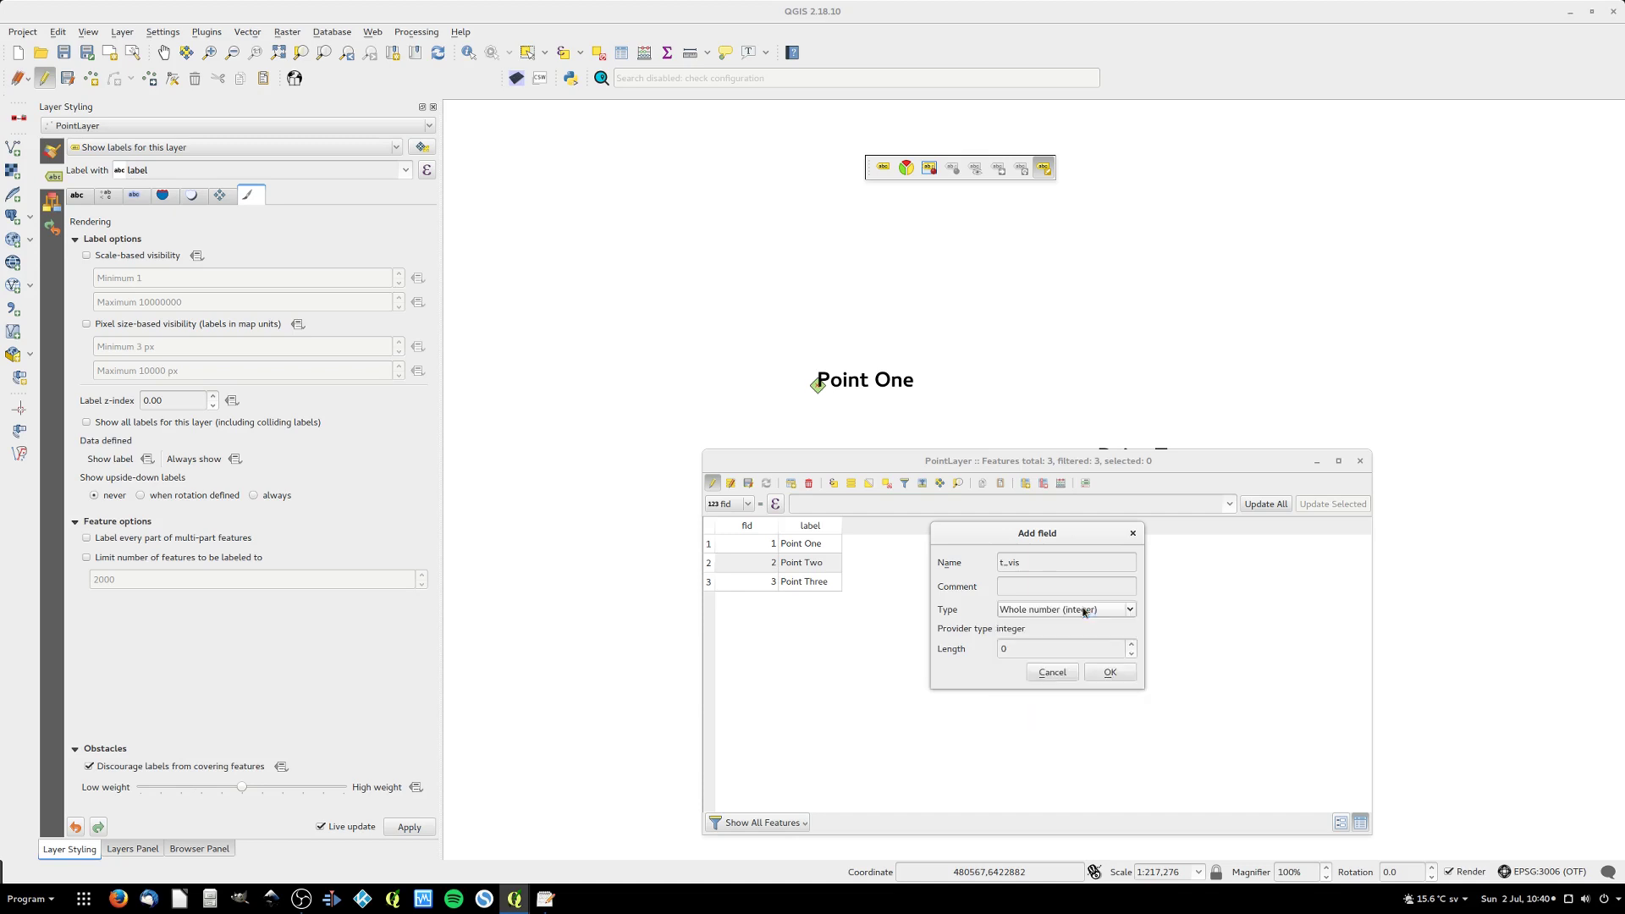
left_click(1123, 675)
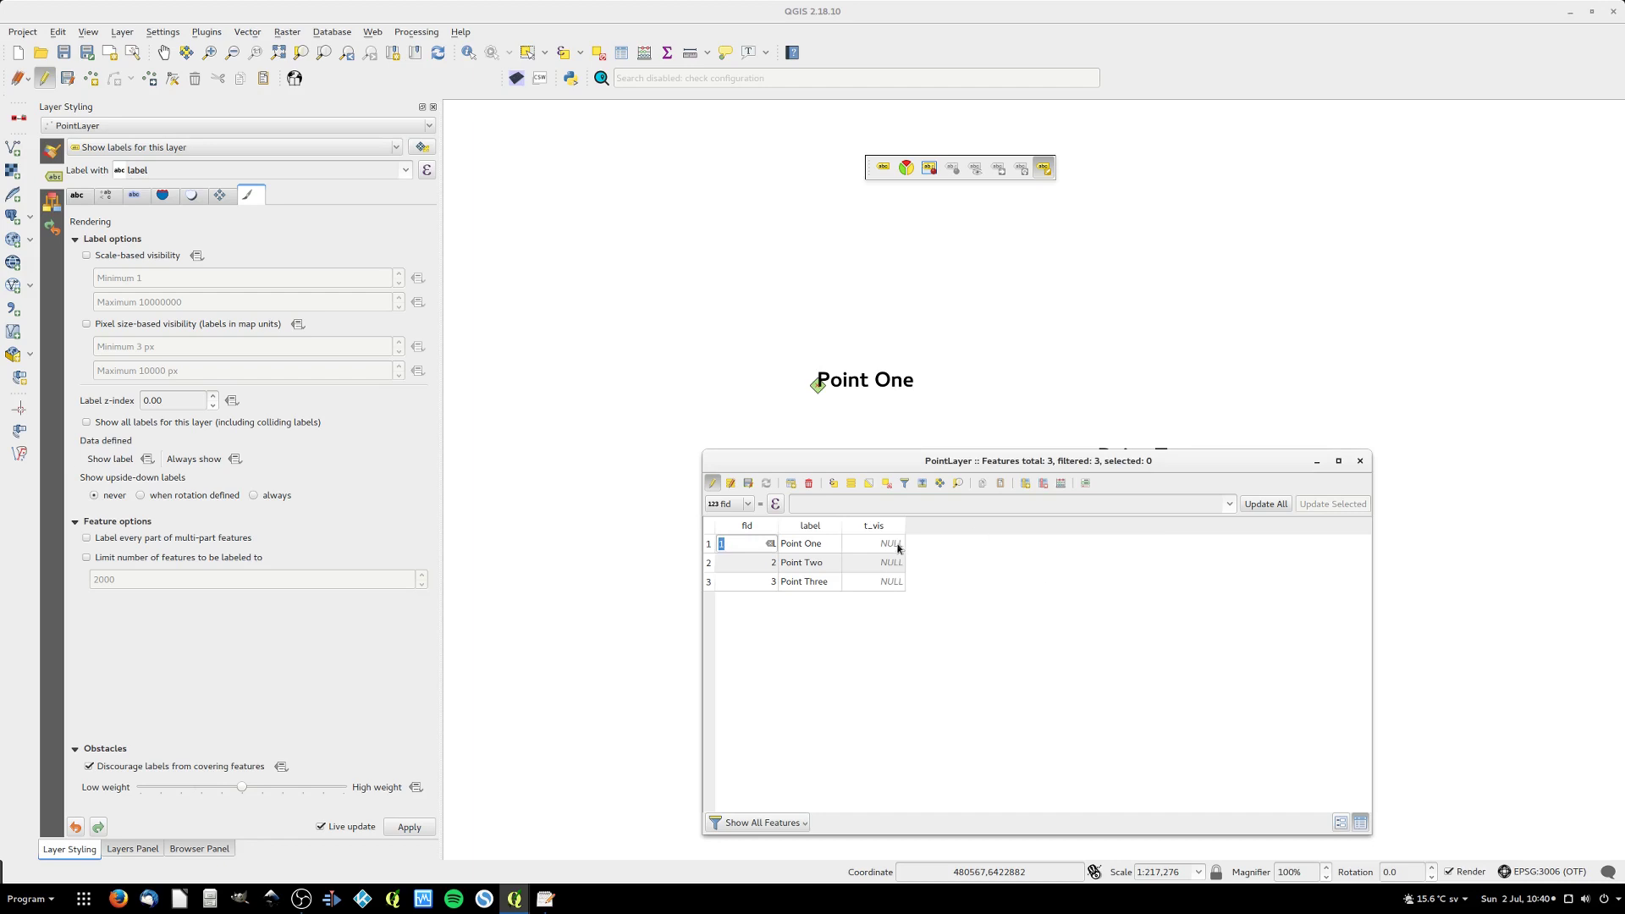
- Make label visibility data-defined by the t_vis field
left_click(149, 461)
mouse_move(254, 517)
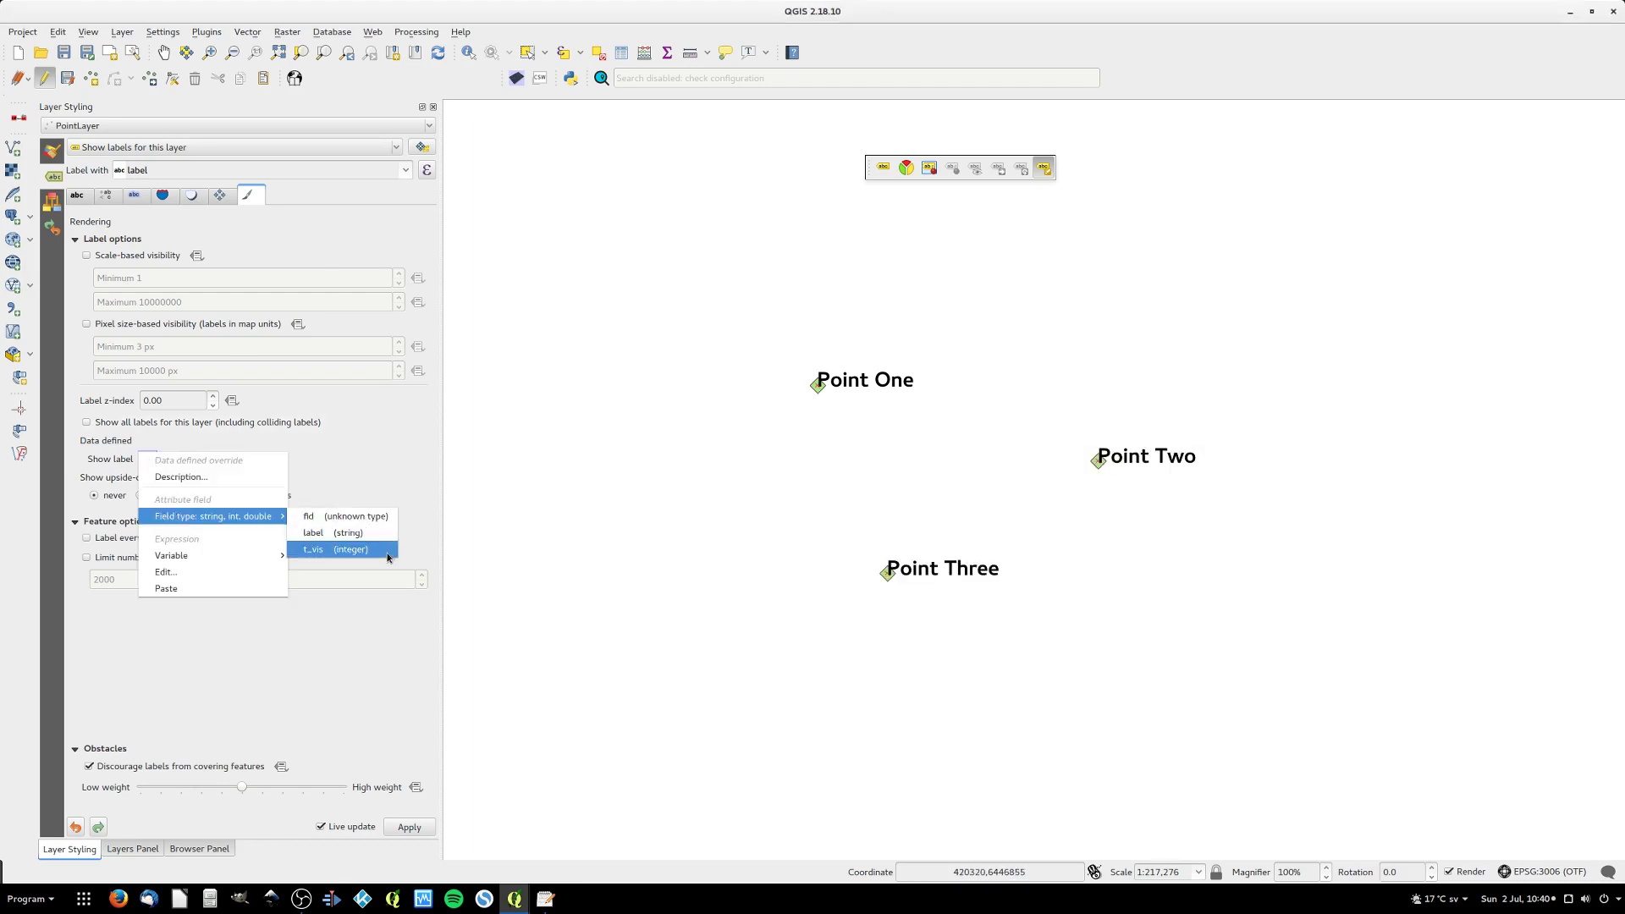
left_click(372, 552)
- Set t_vis to 1 for all three points using multi-feature editing
mouse_move(515, 898)
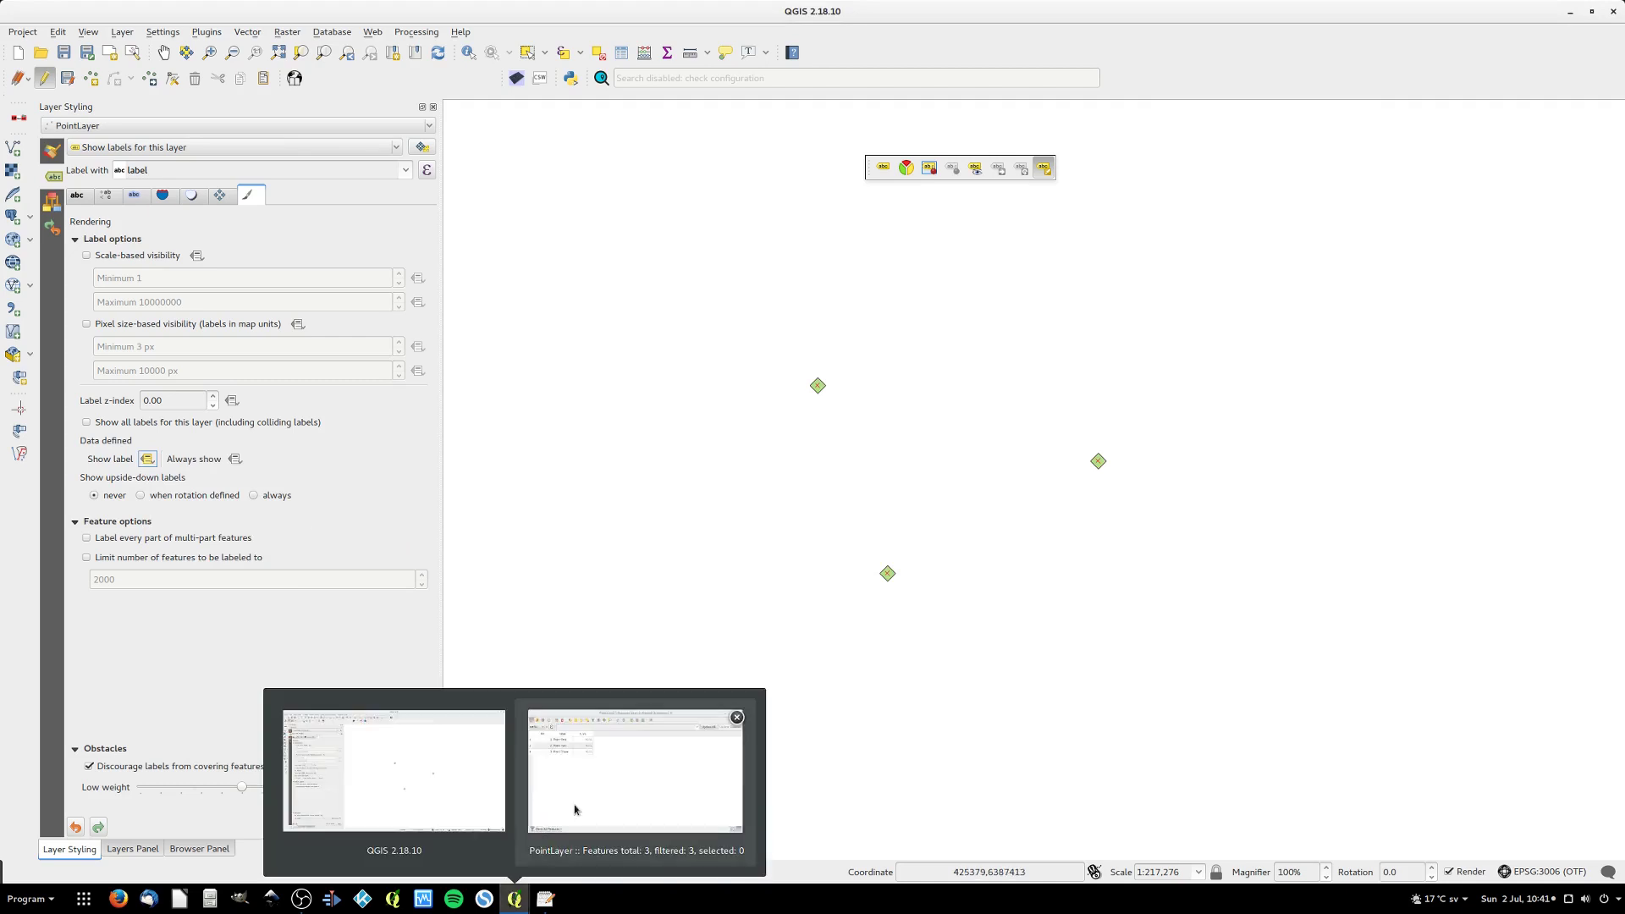
left_click(631, 740)
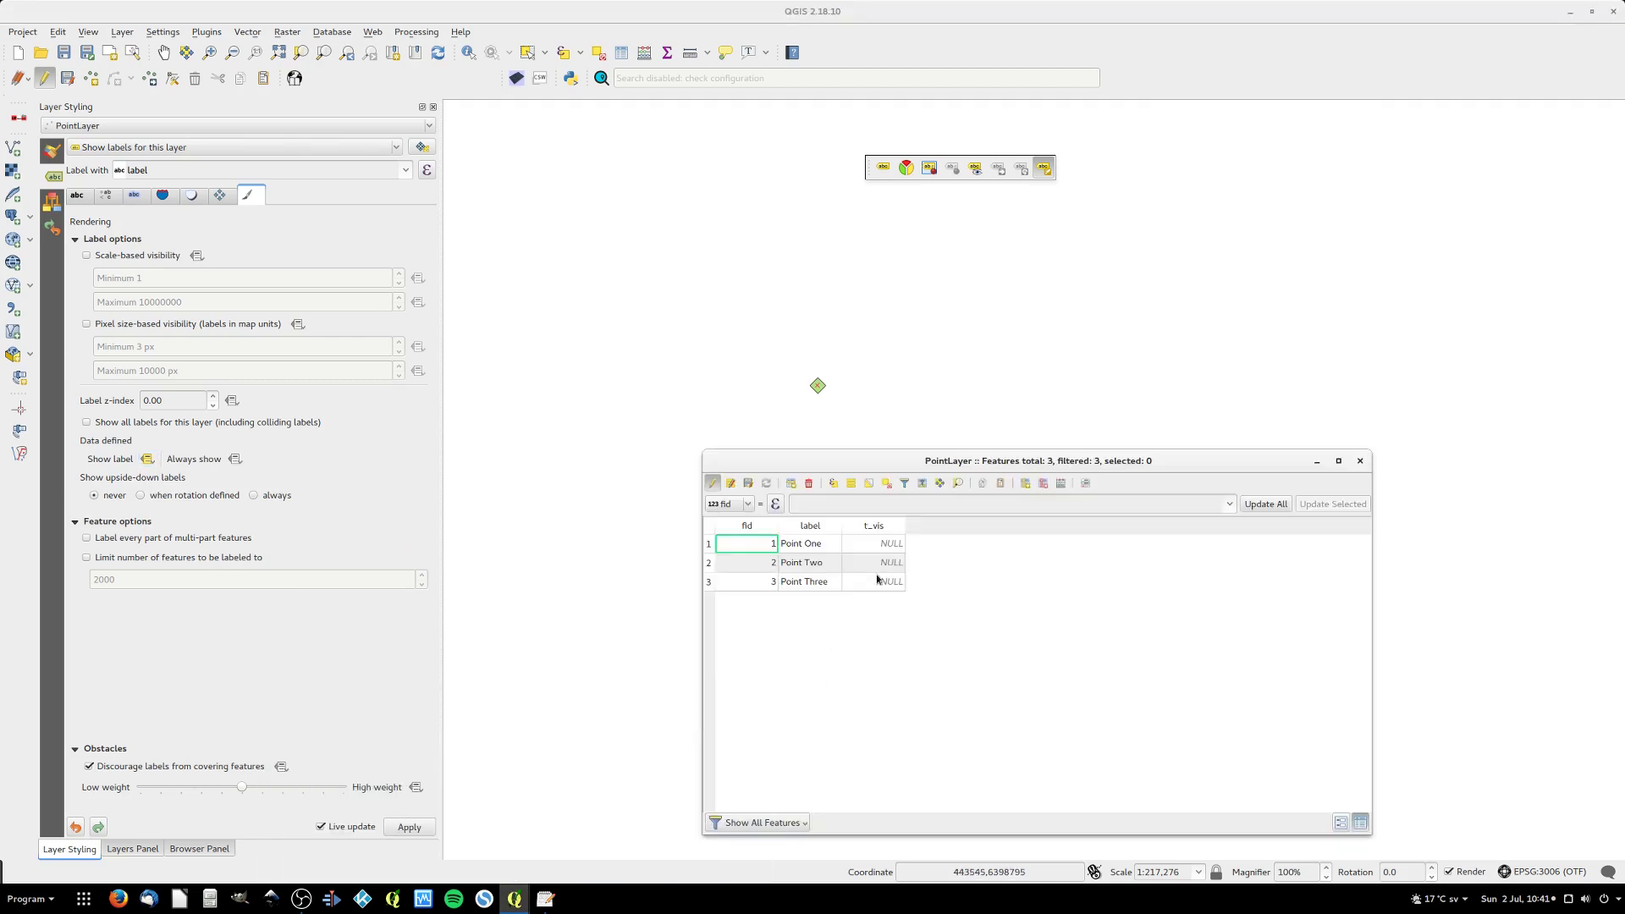
left_click(733, 488)
left_click(715, 551)
key("ctrl+a")
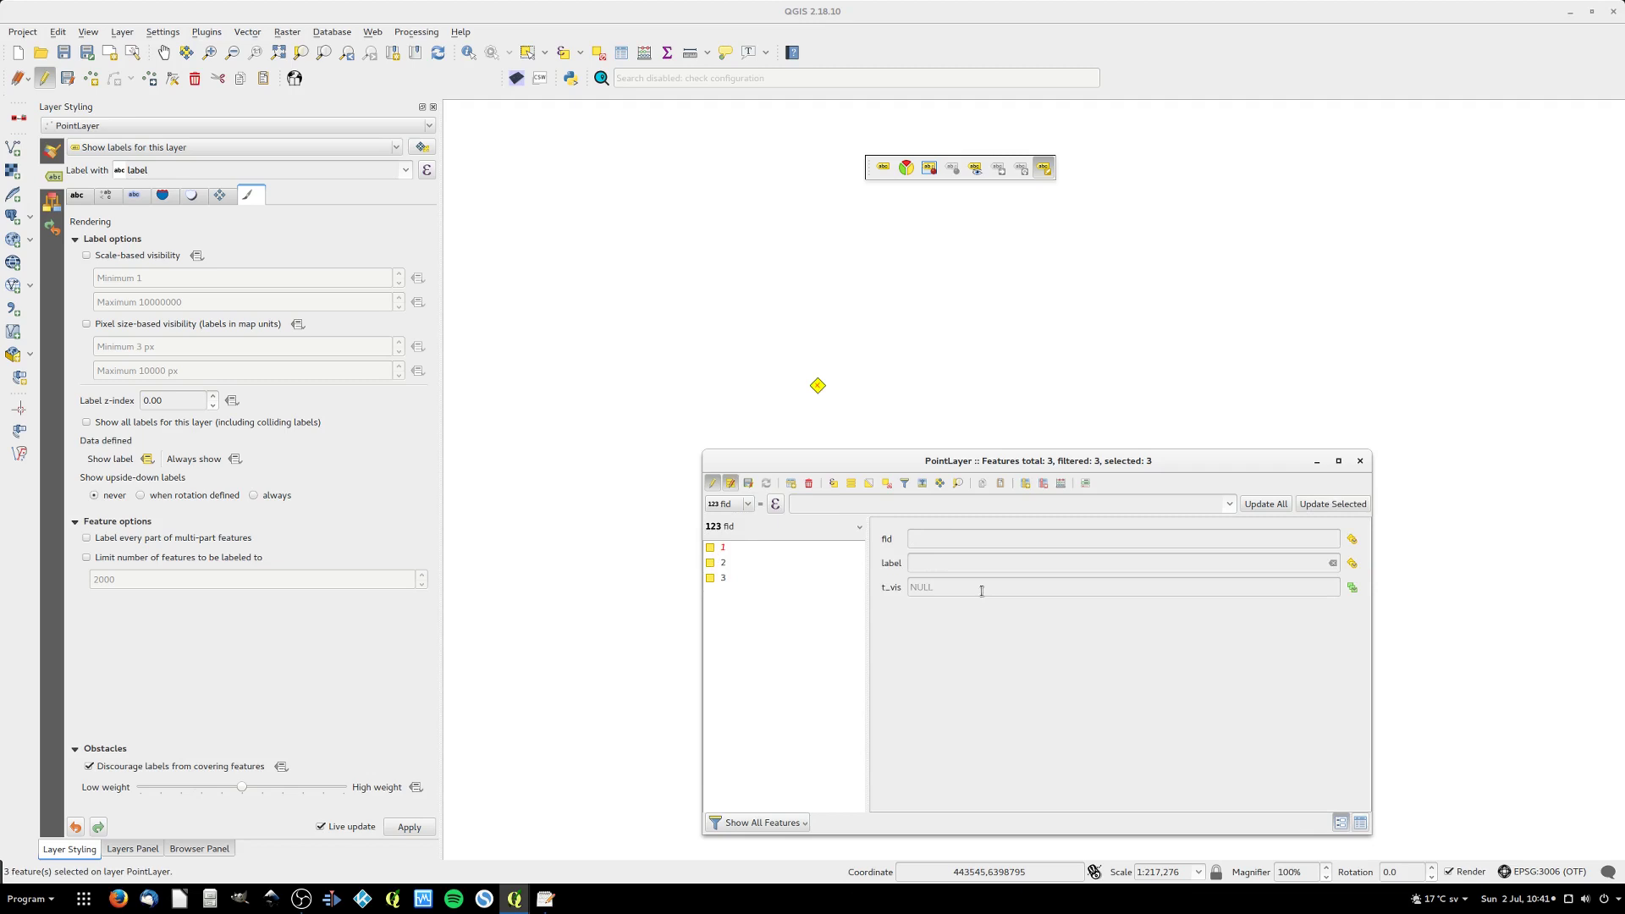
left_click(980, 585)
type("1")
left_click(1020, 531)
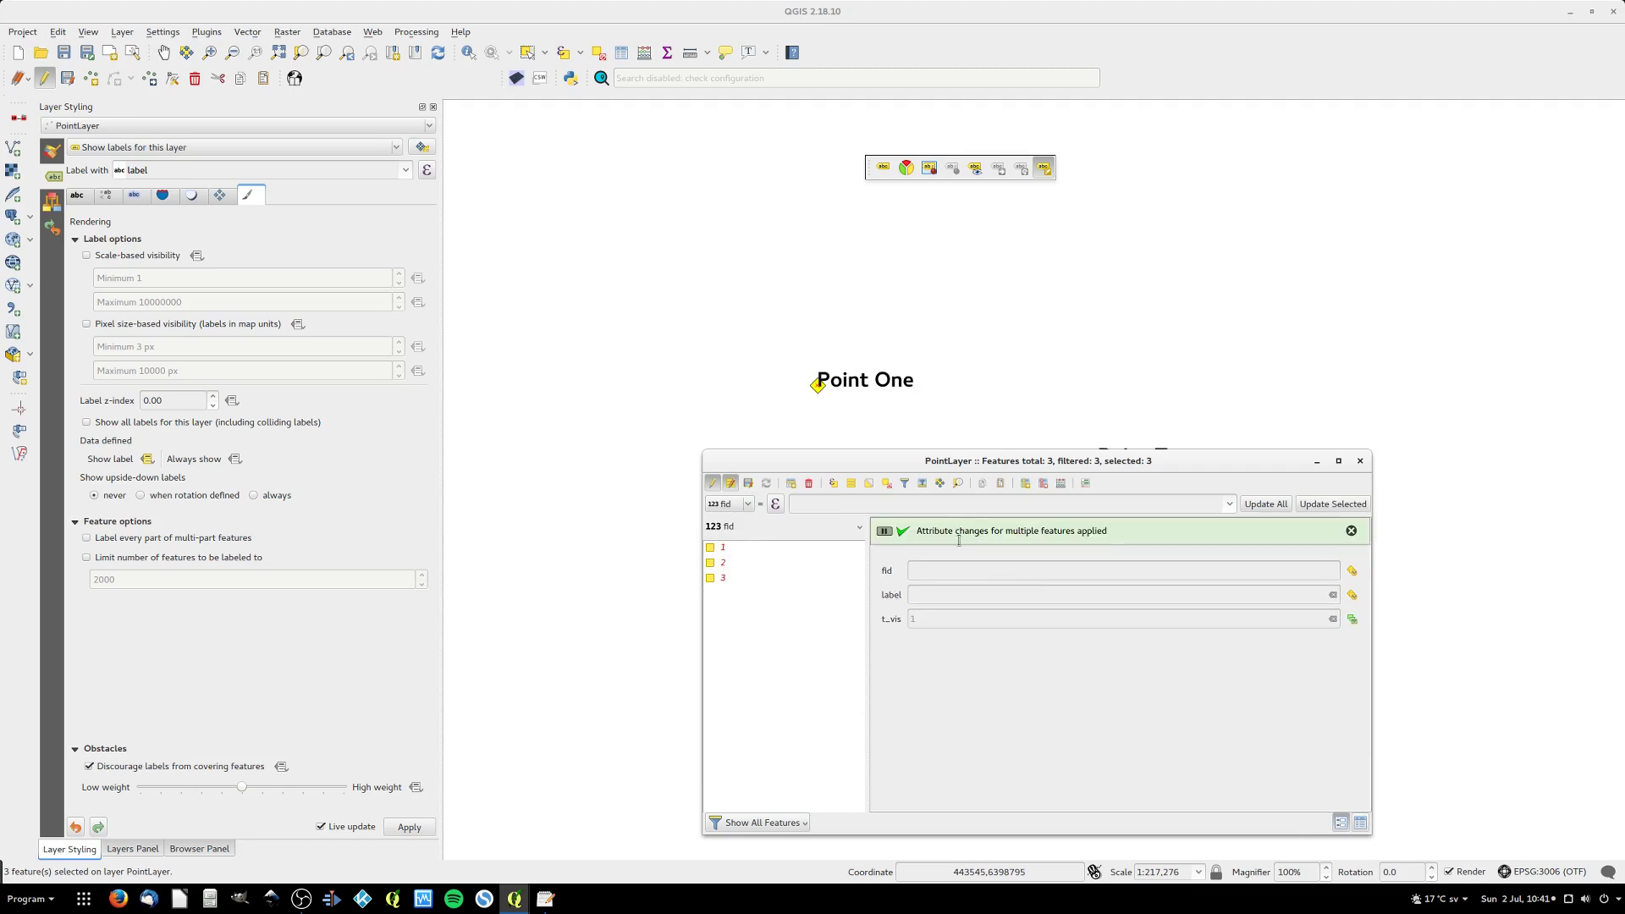
- Return the attribute table to plain table view, deselect all rows and move it aside
left_click_drag(972, 476, 797, 480)
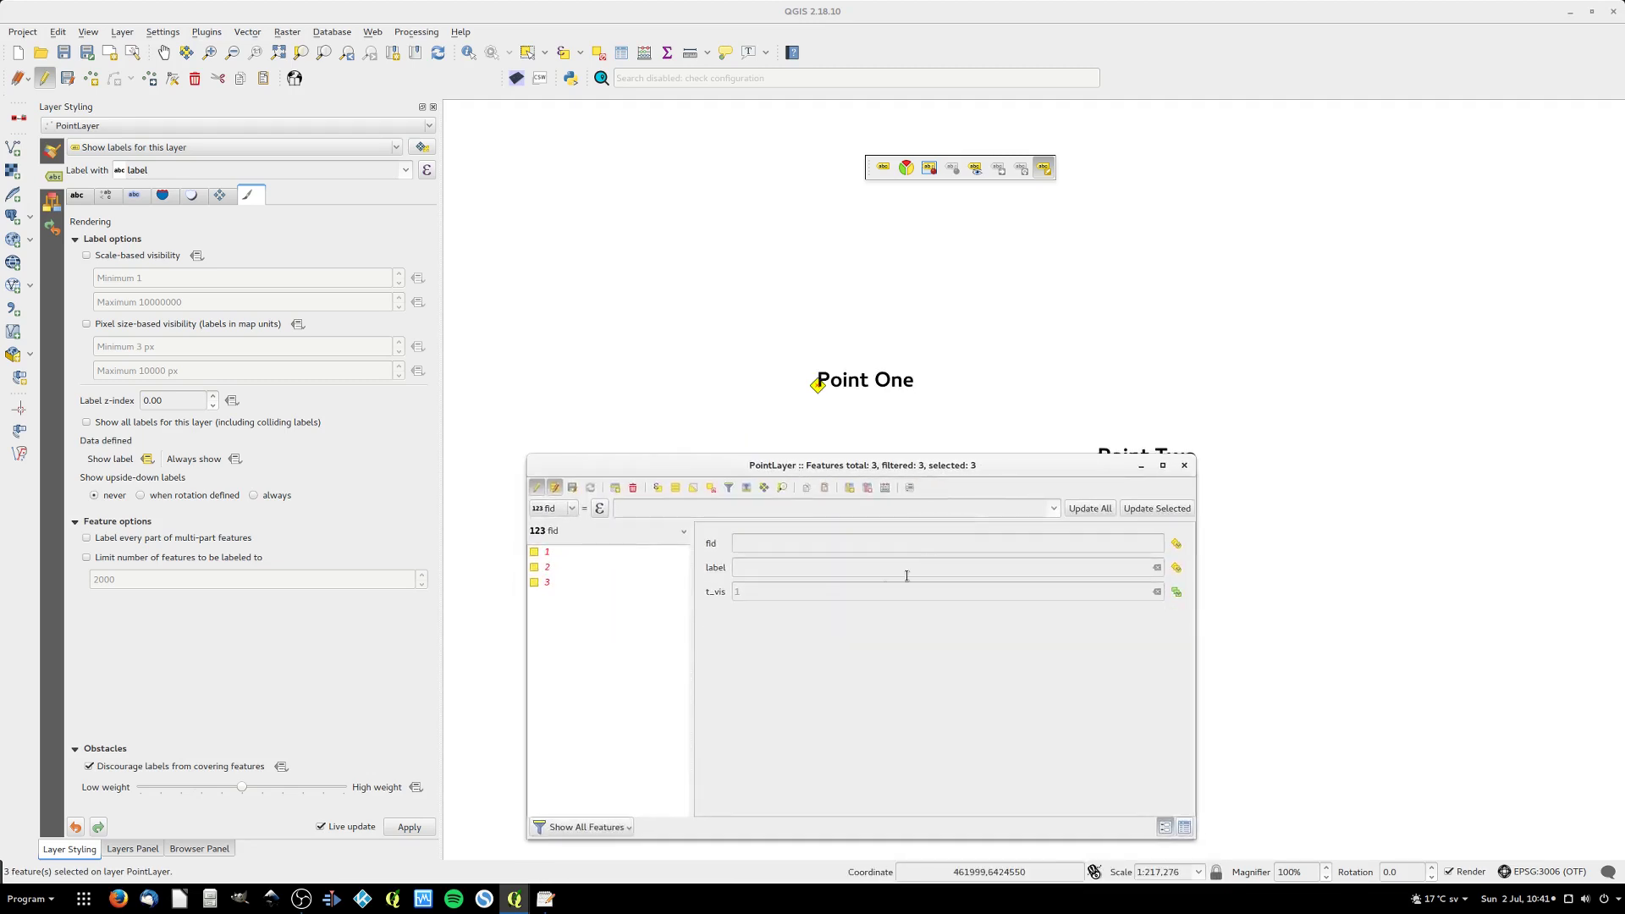
left_click(554, 487)
left_click(1184, 826)
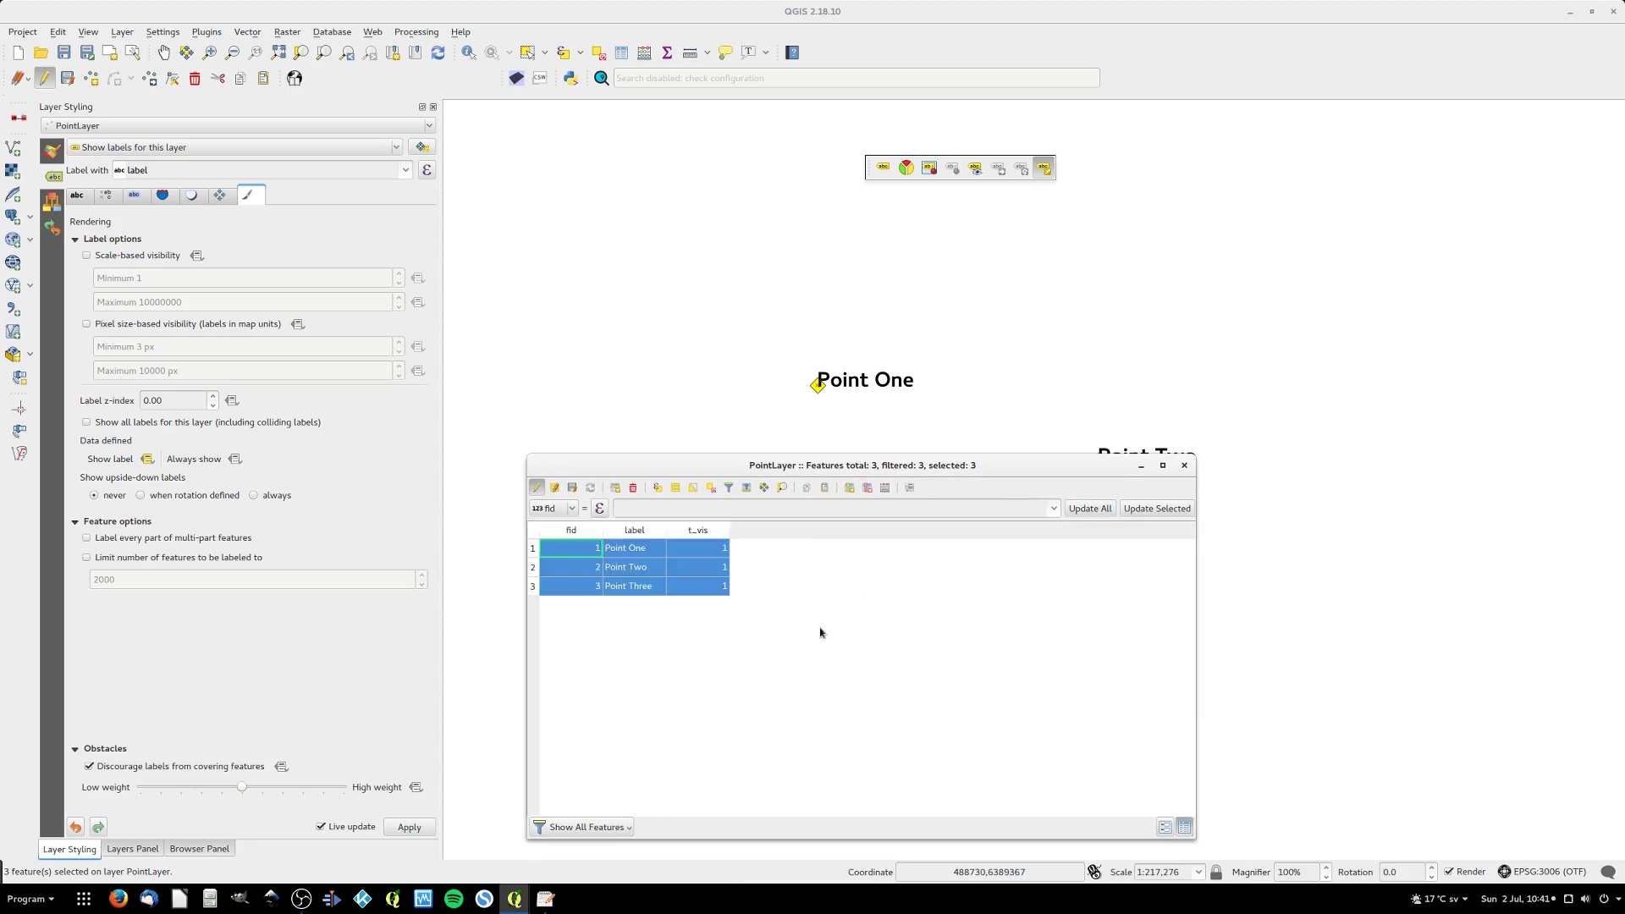
left_click(711, 488)
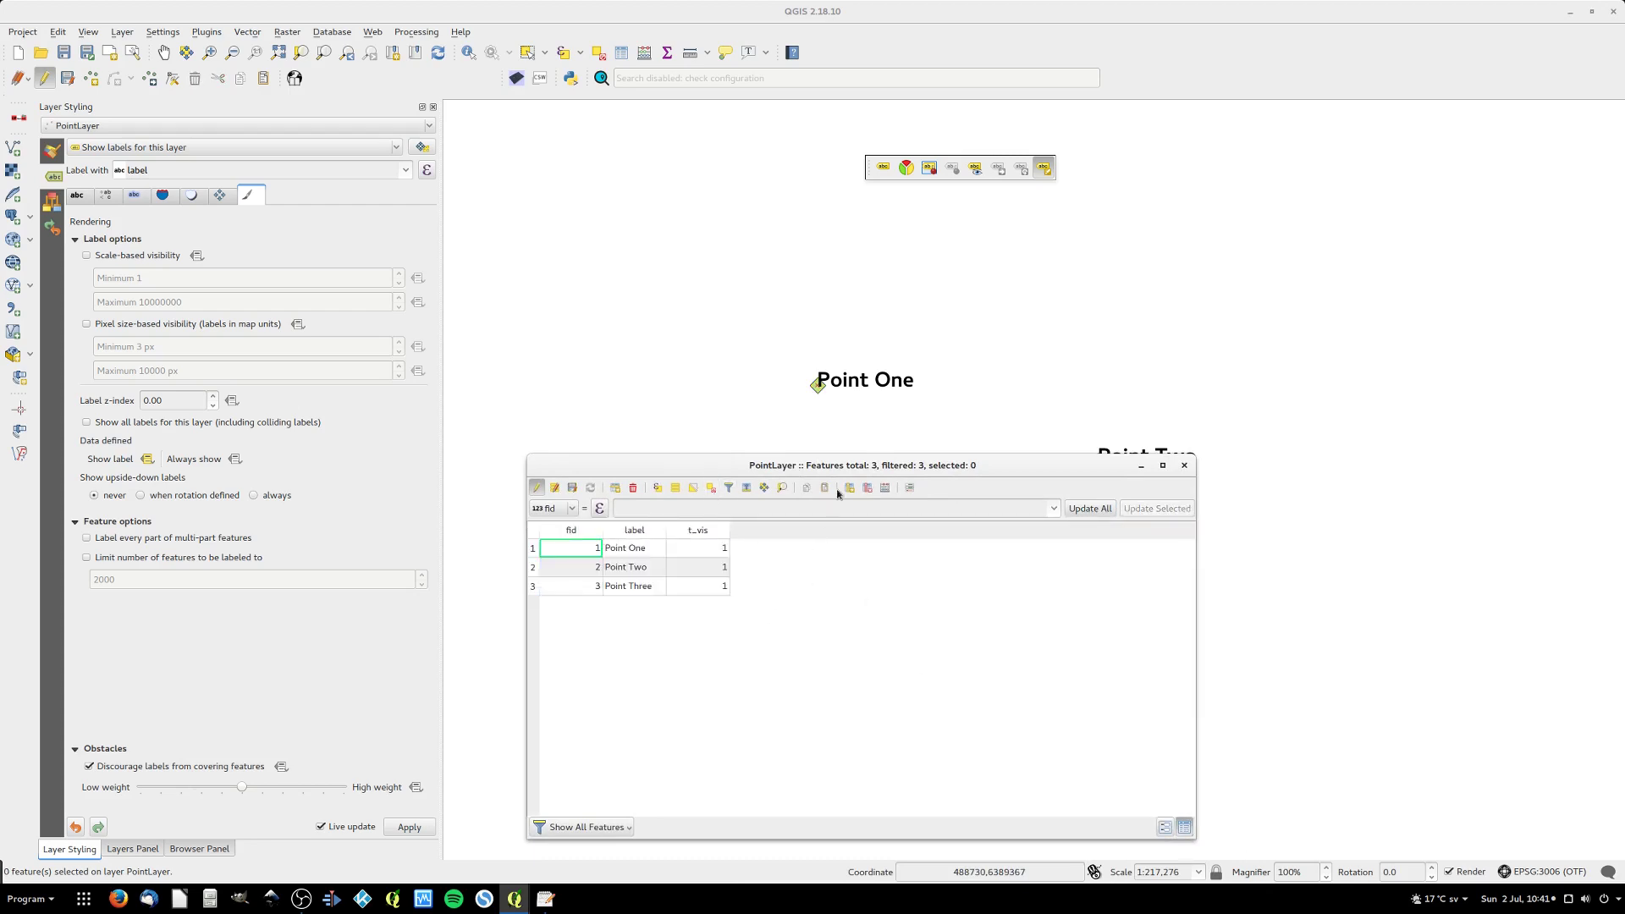
left_click_drag(850, 474, 1027, 472)
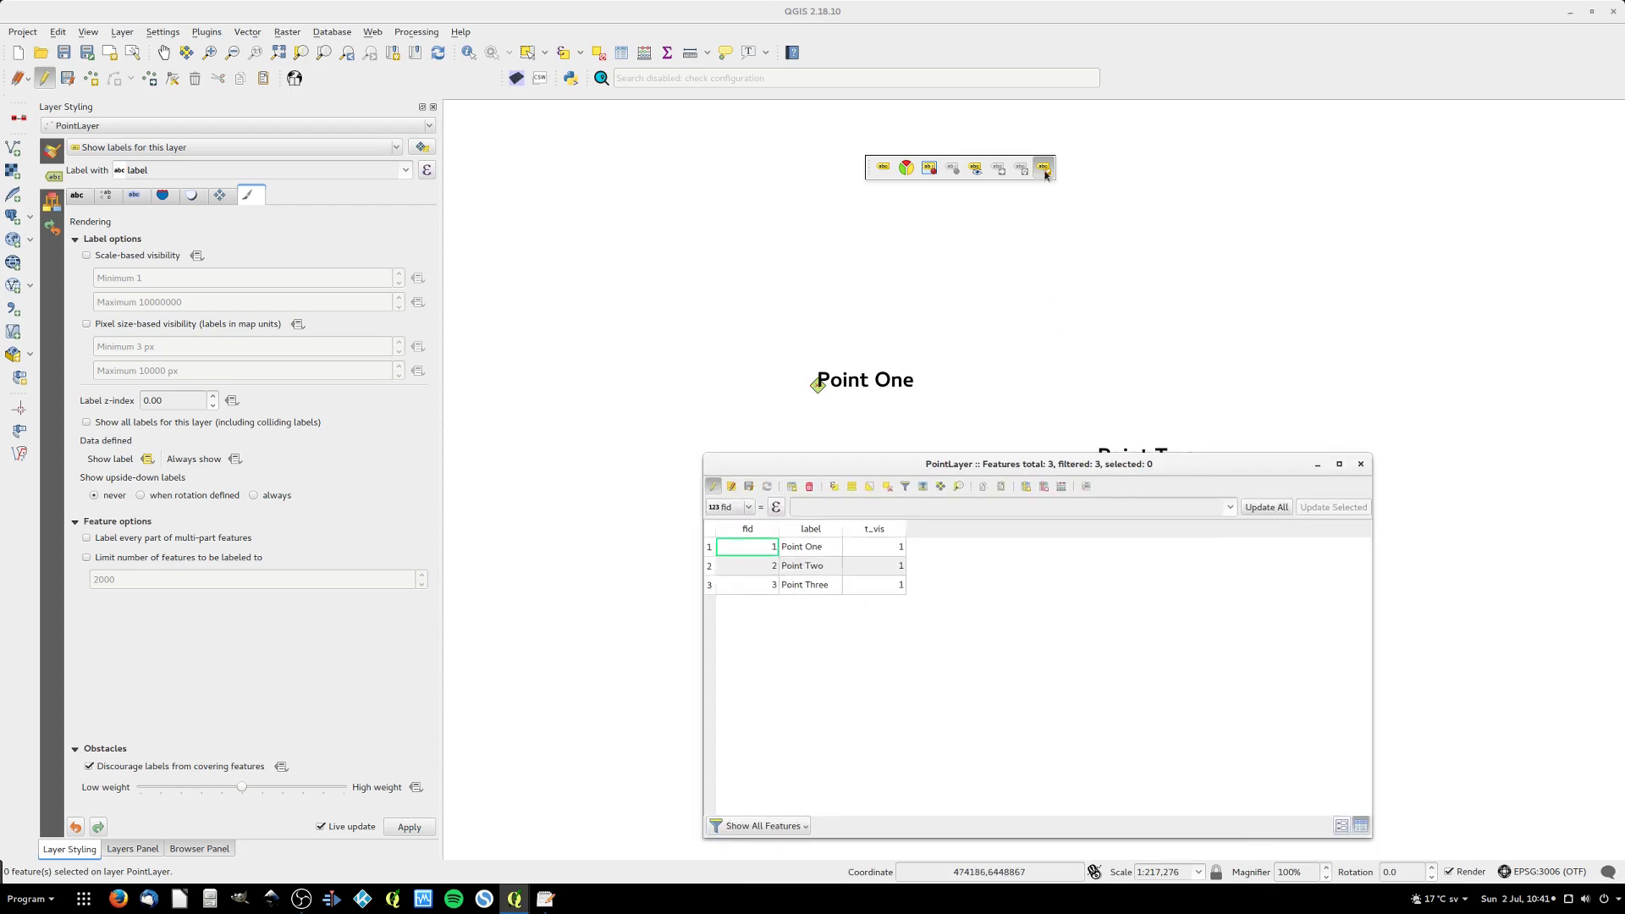
- Hide and re-show the Point One label via its Label properties Show option
left_click(880, 383)
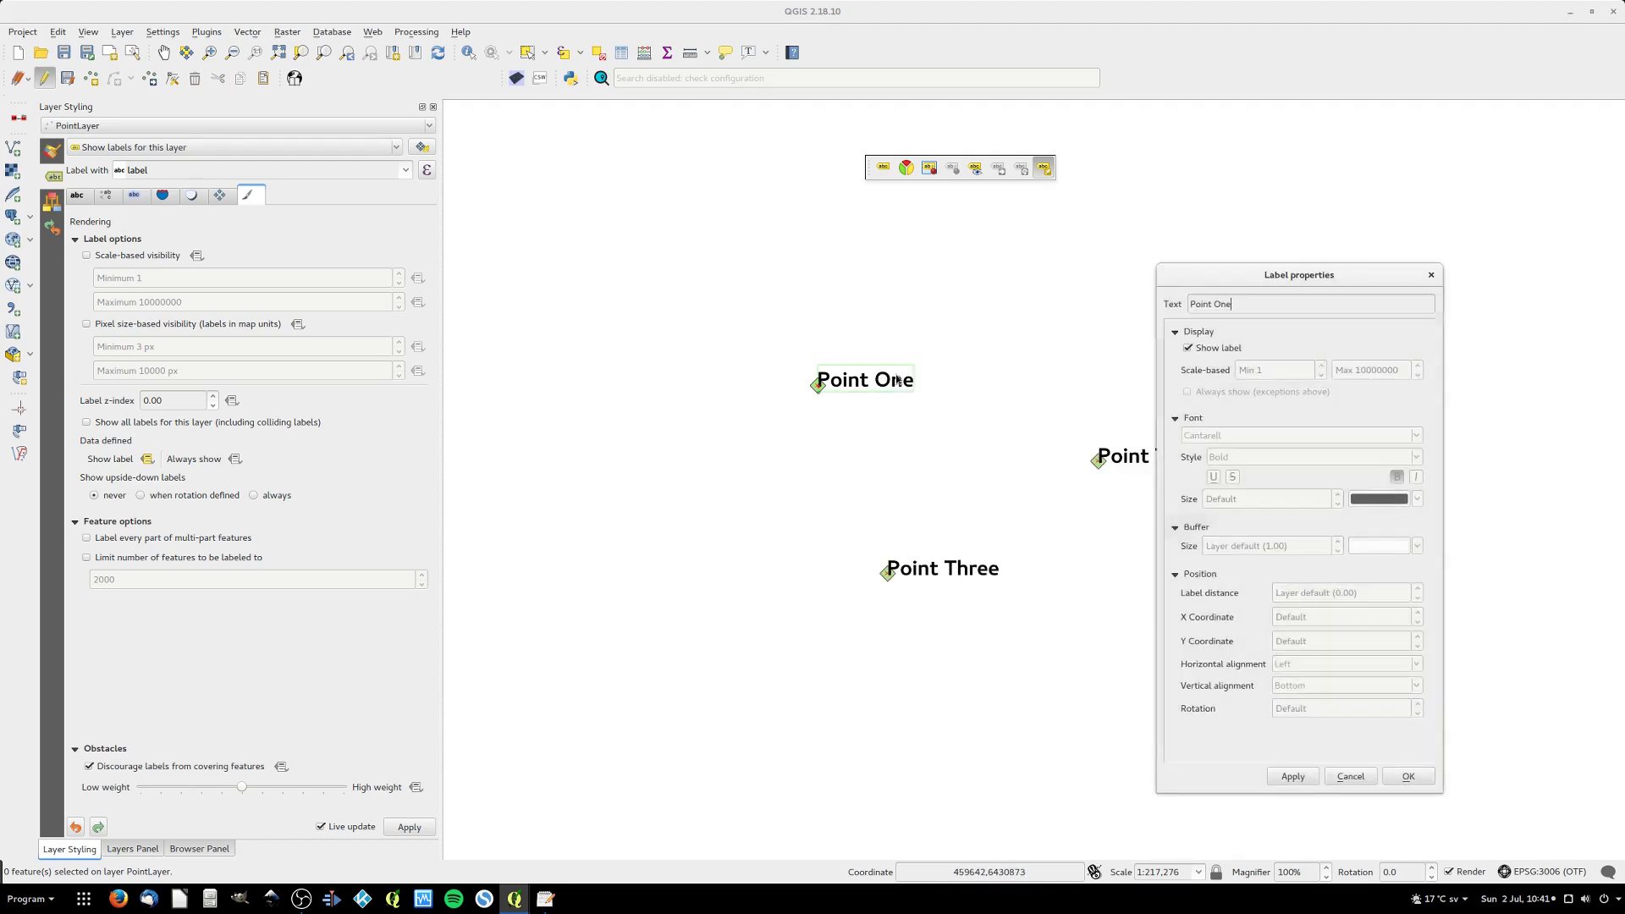
left_click(1187, 349)
left_click(1293, 776)
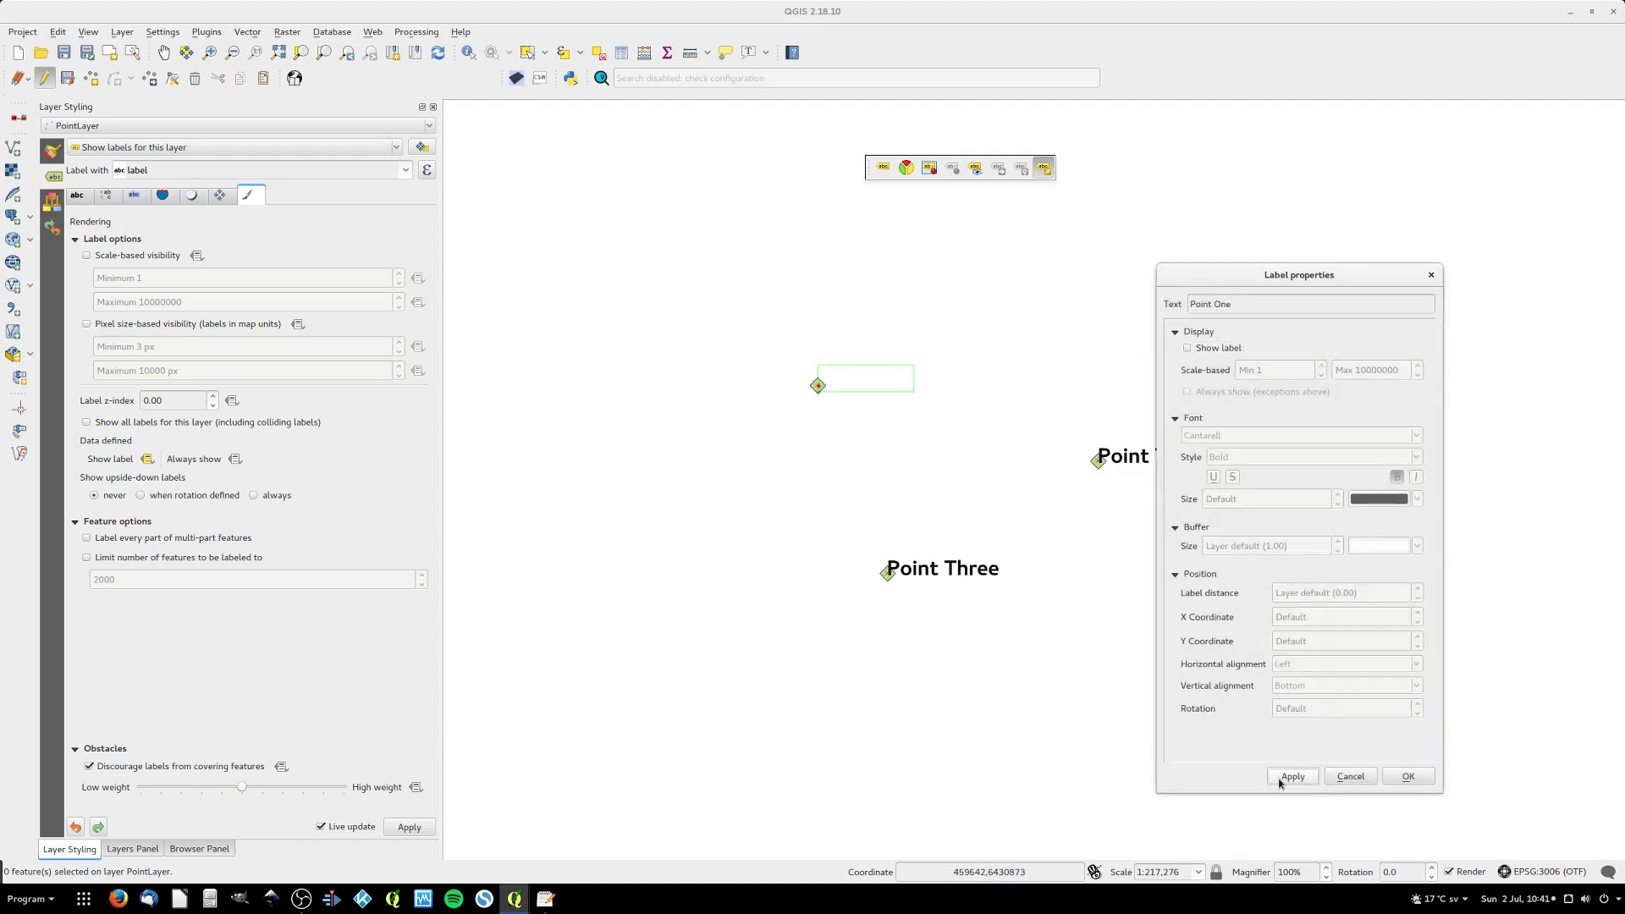
left_click(1188, 349)
left_click(1293, 776)
left_click(1392, 778)
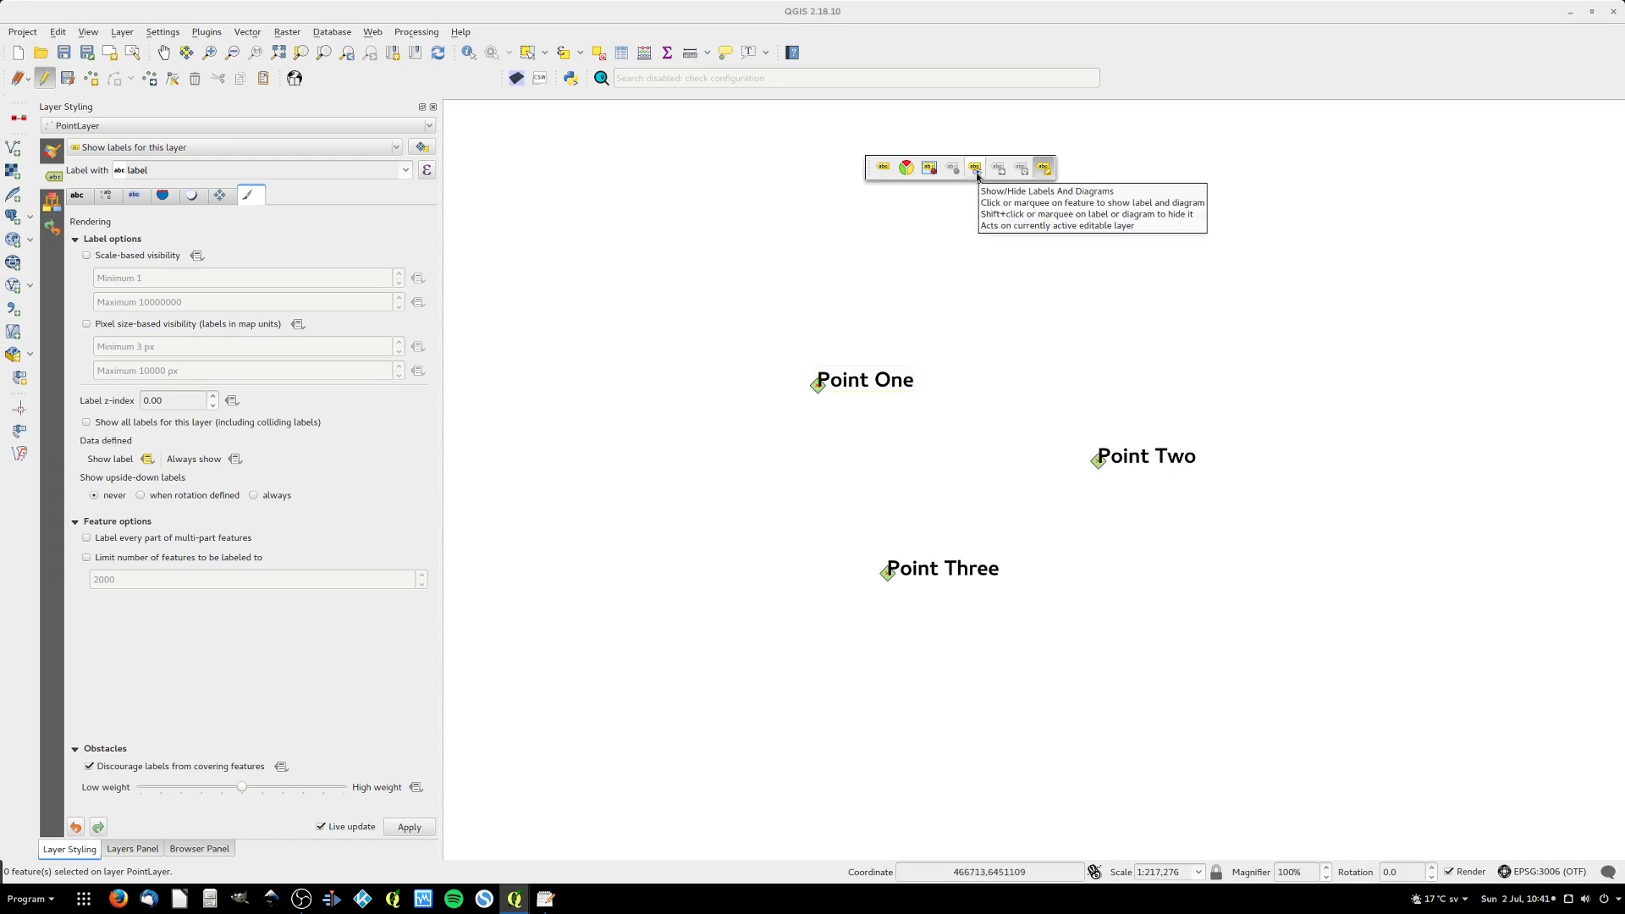
- Toggle the Point One label off and on with the Show/Hide Labels tool
left_click(976, 169)
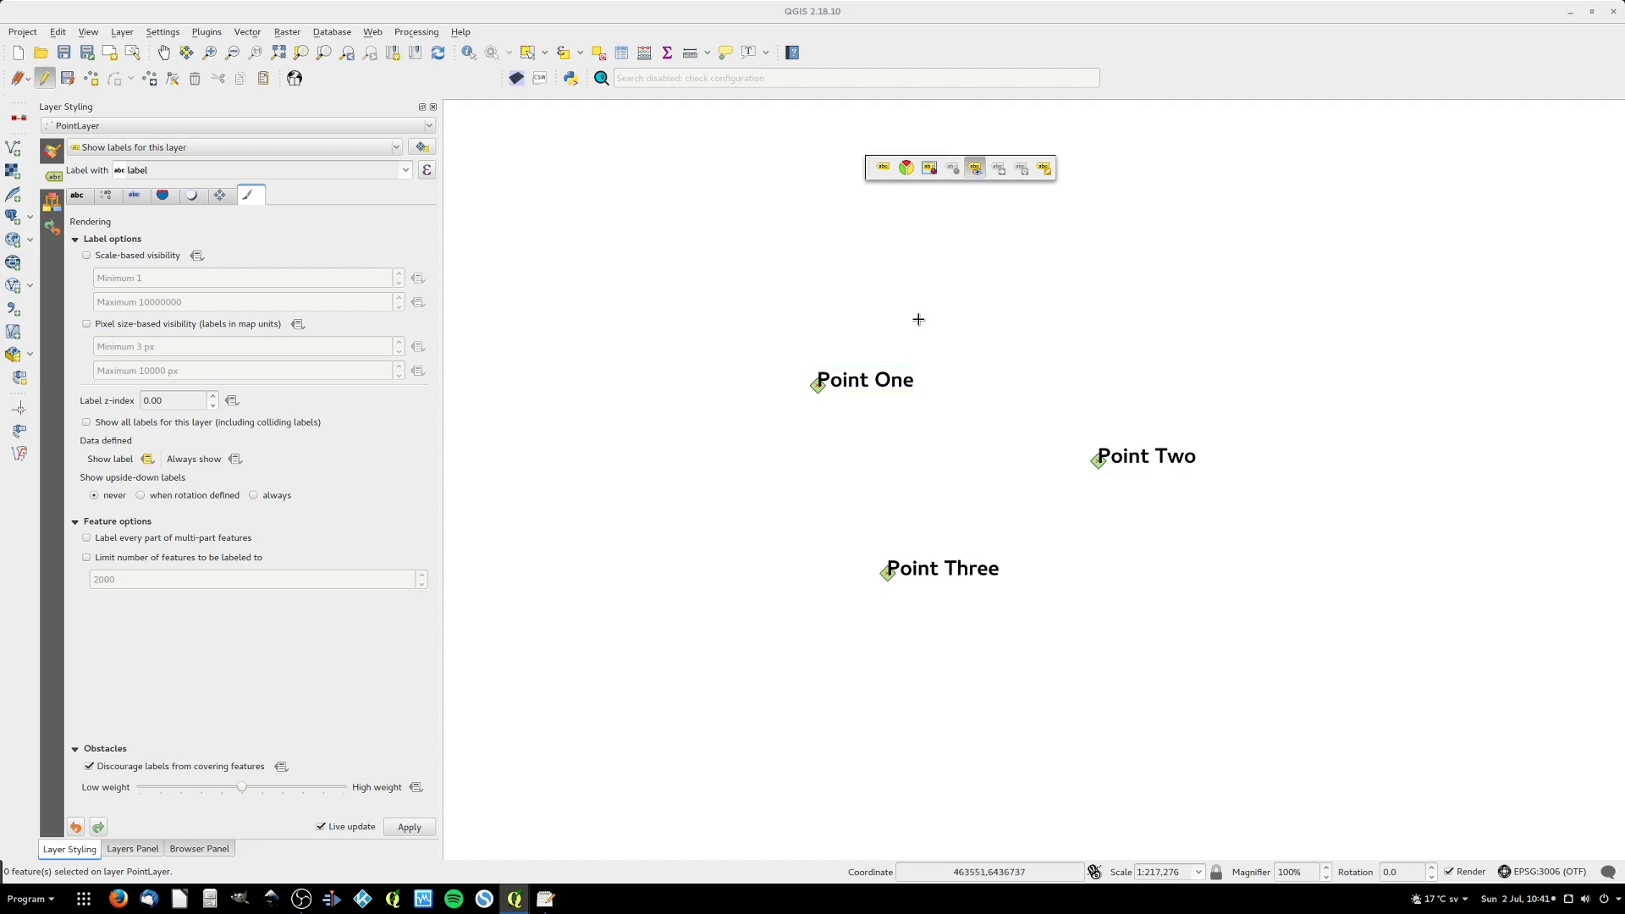
left_click(863, 380)
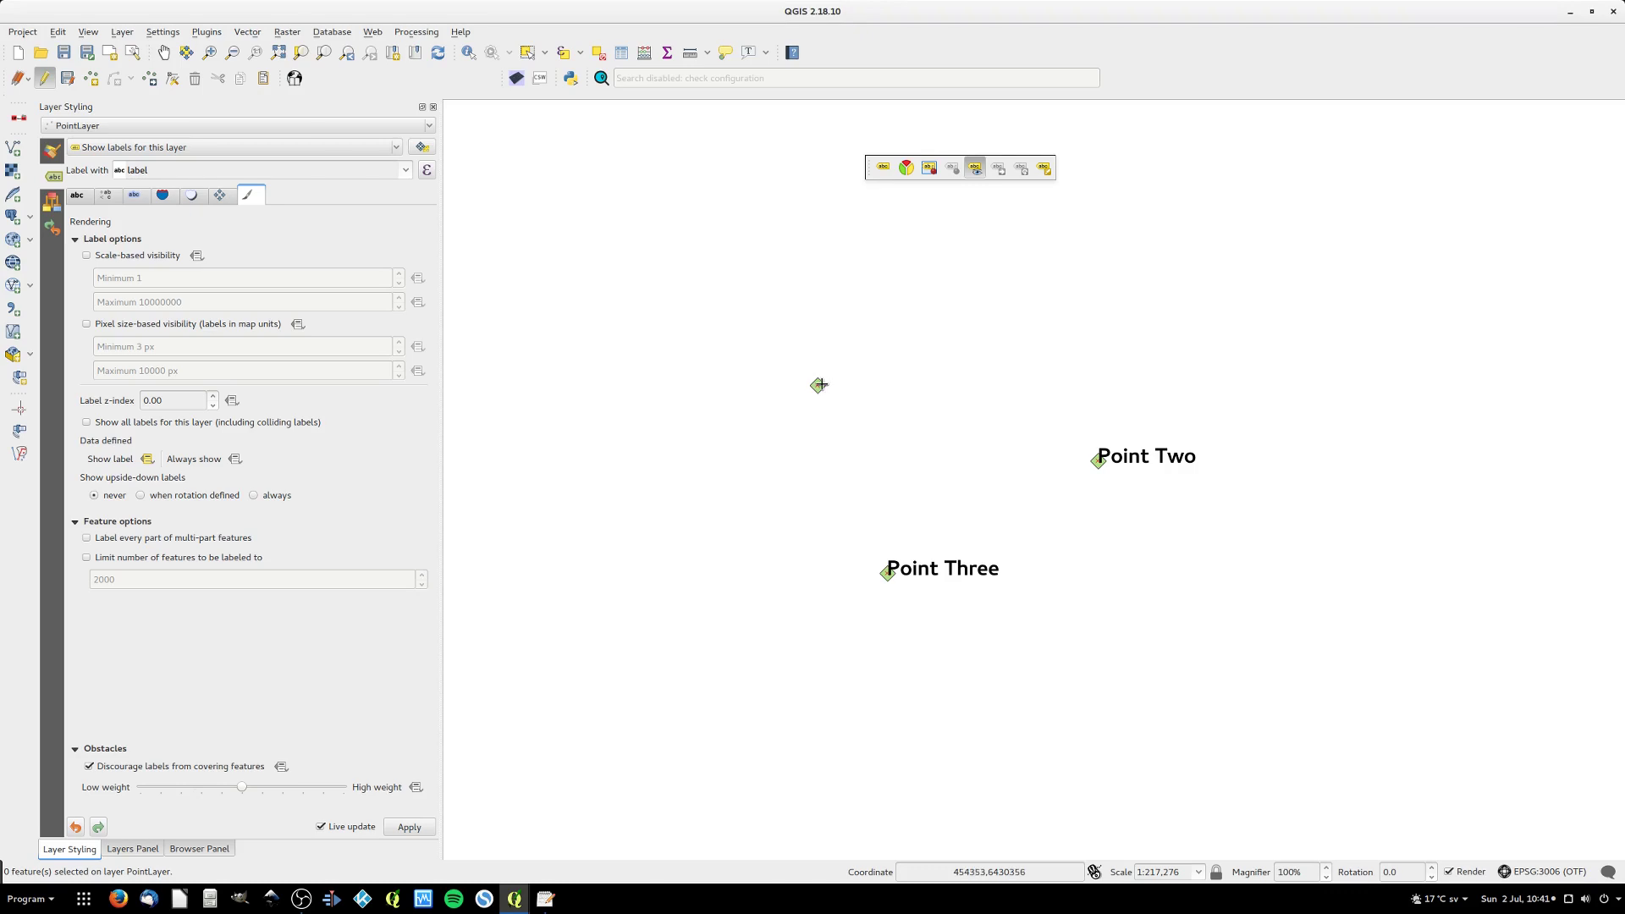
left_click(817, 385)
left_click(847, 382)
left_click_drag(785, 352, 903, 445)
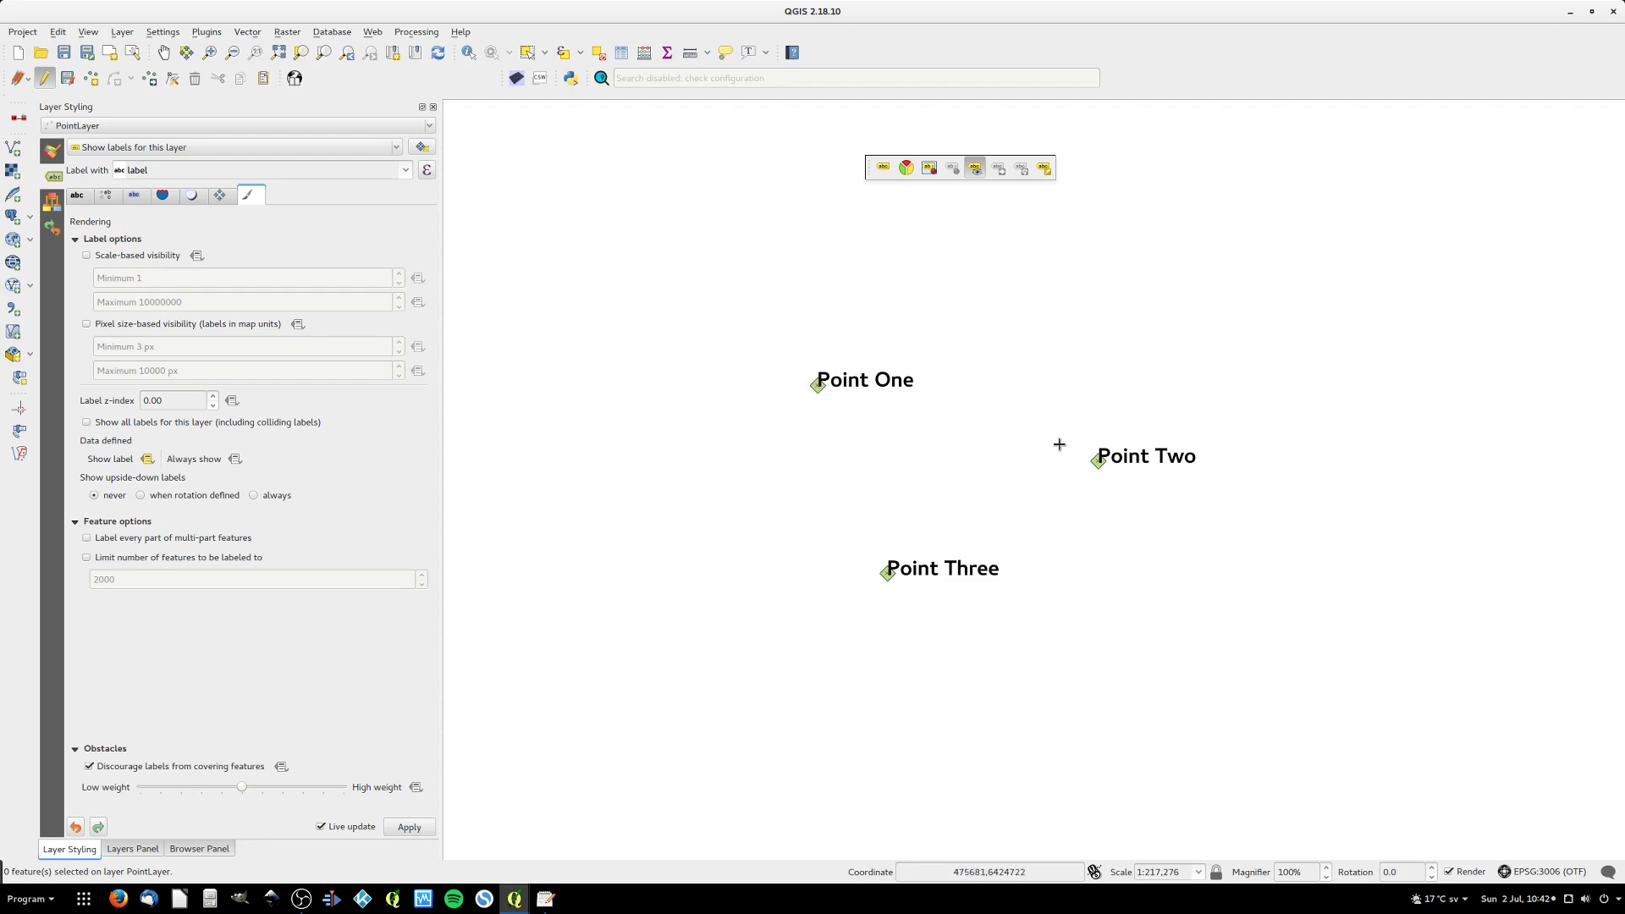
- Recheck Point One's label properties, then reopen PointLayer's attribute table
left_click(1044, 168)
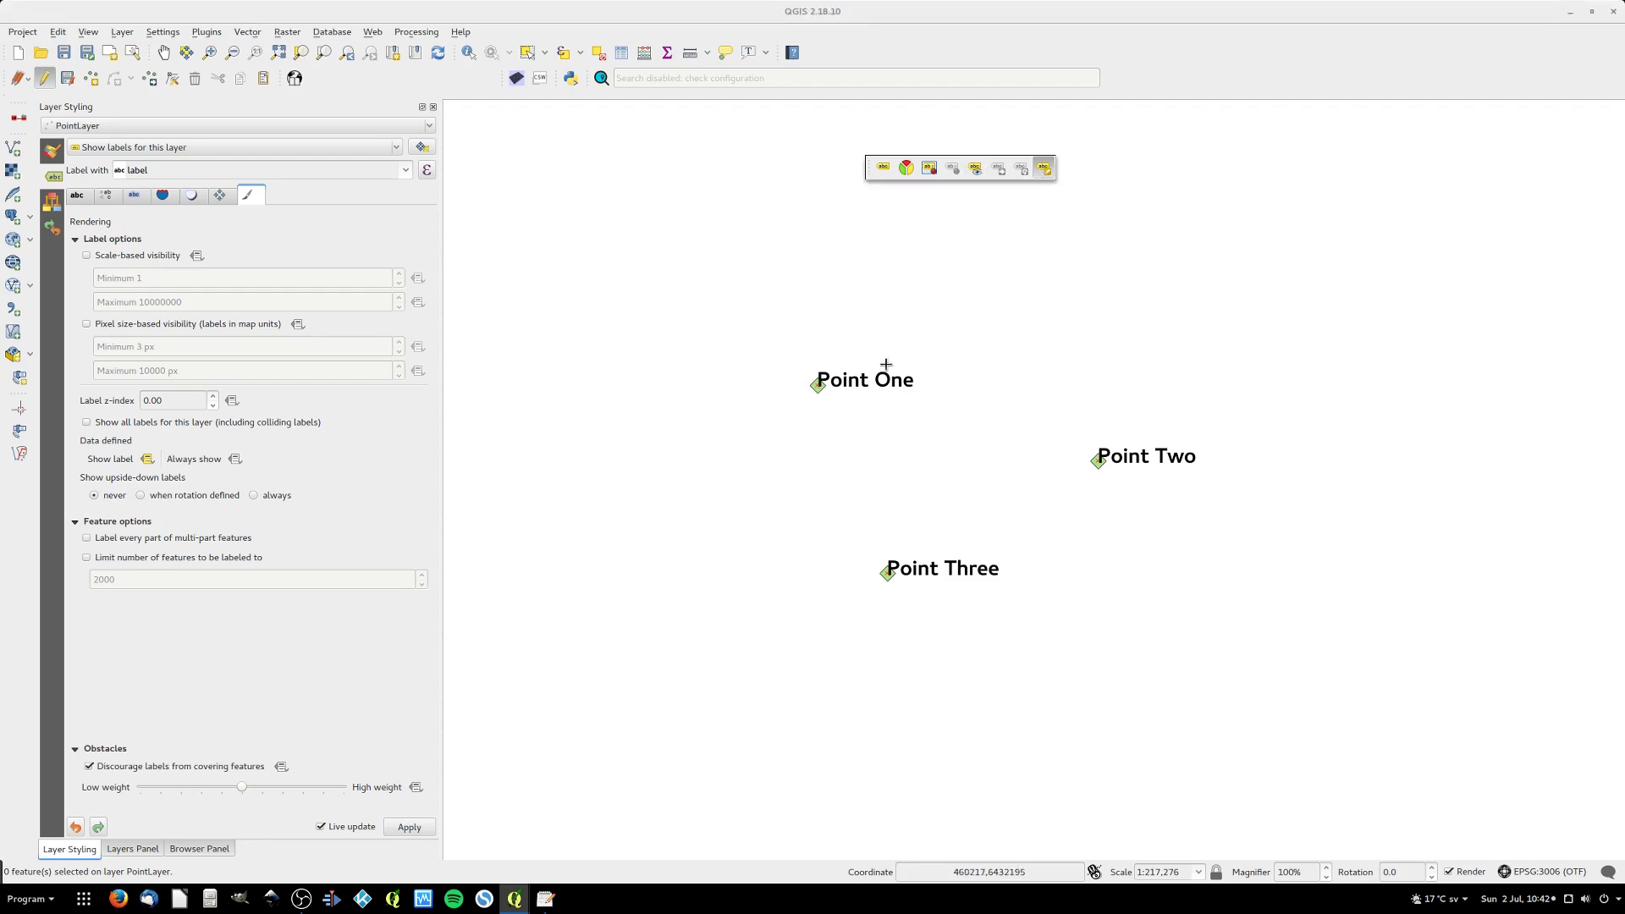
left_click(887, 376)
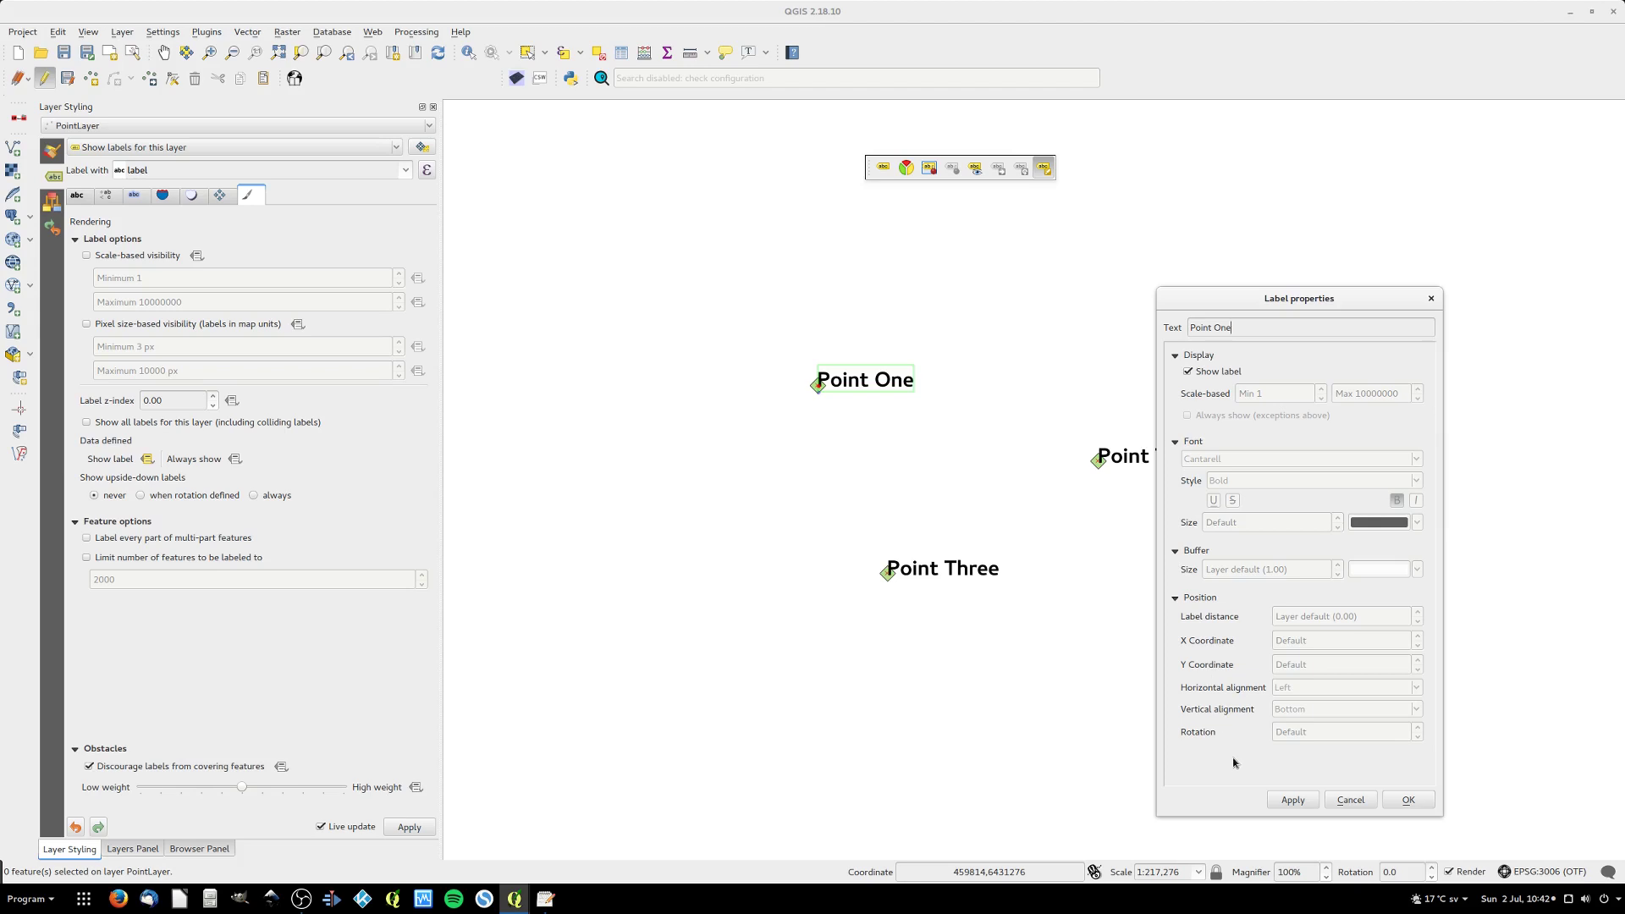
left_click(1406, 801)
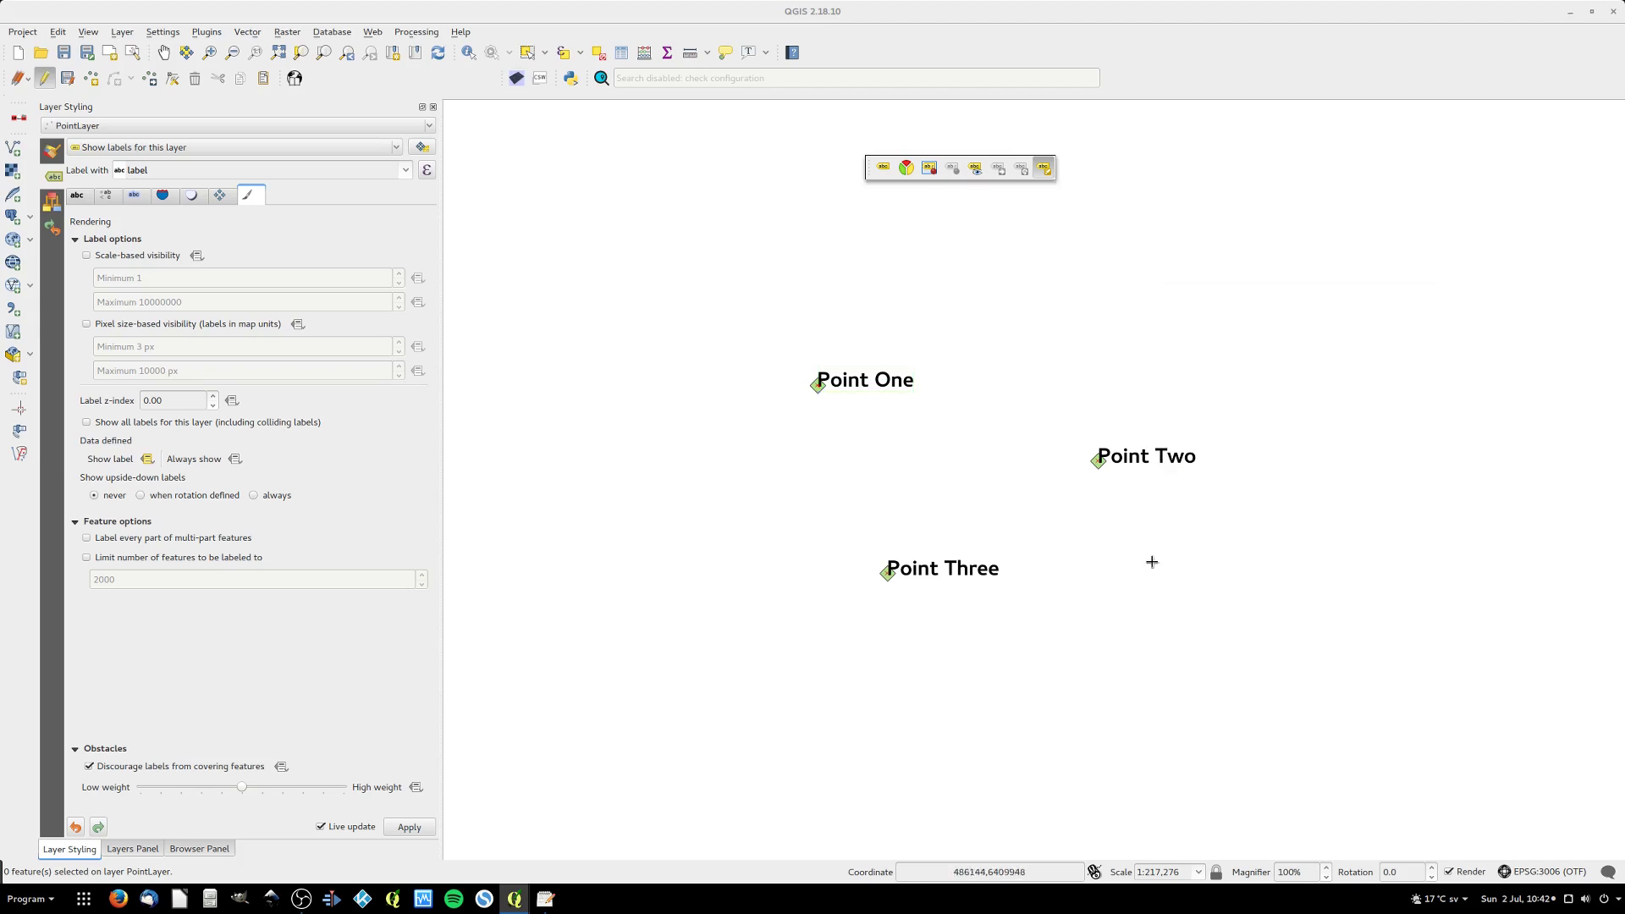
left_click(621, 52)
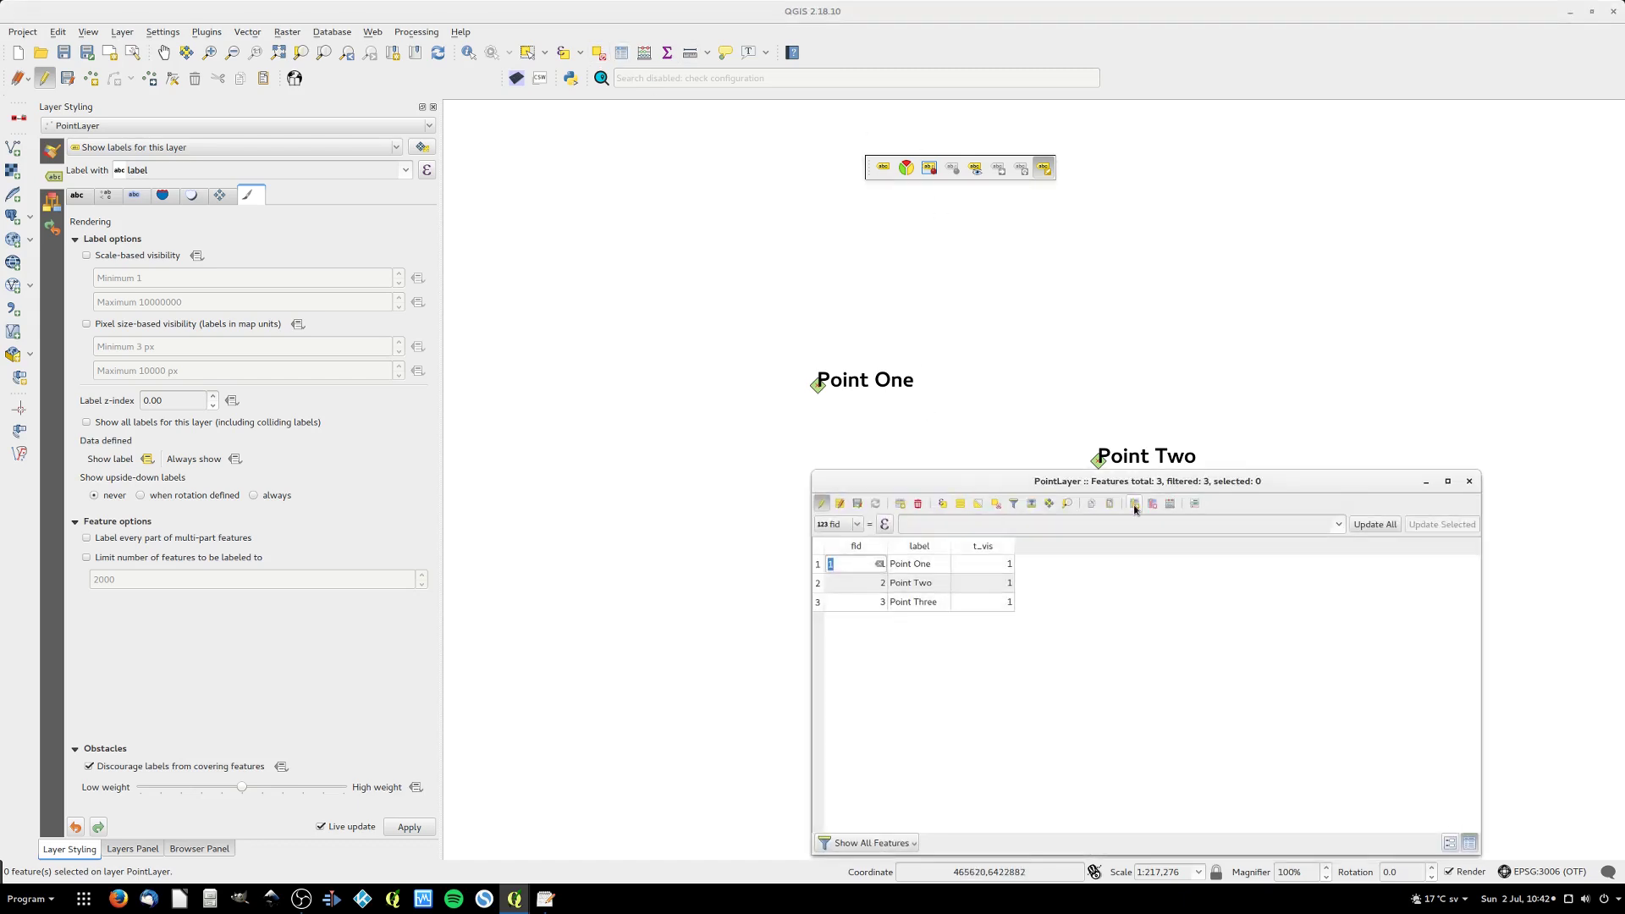
- Add a Decimal number field named t_x
left_click(1135, 505)
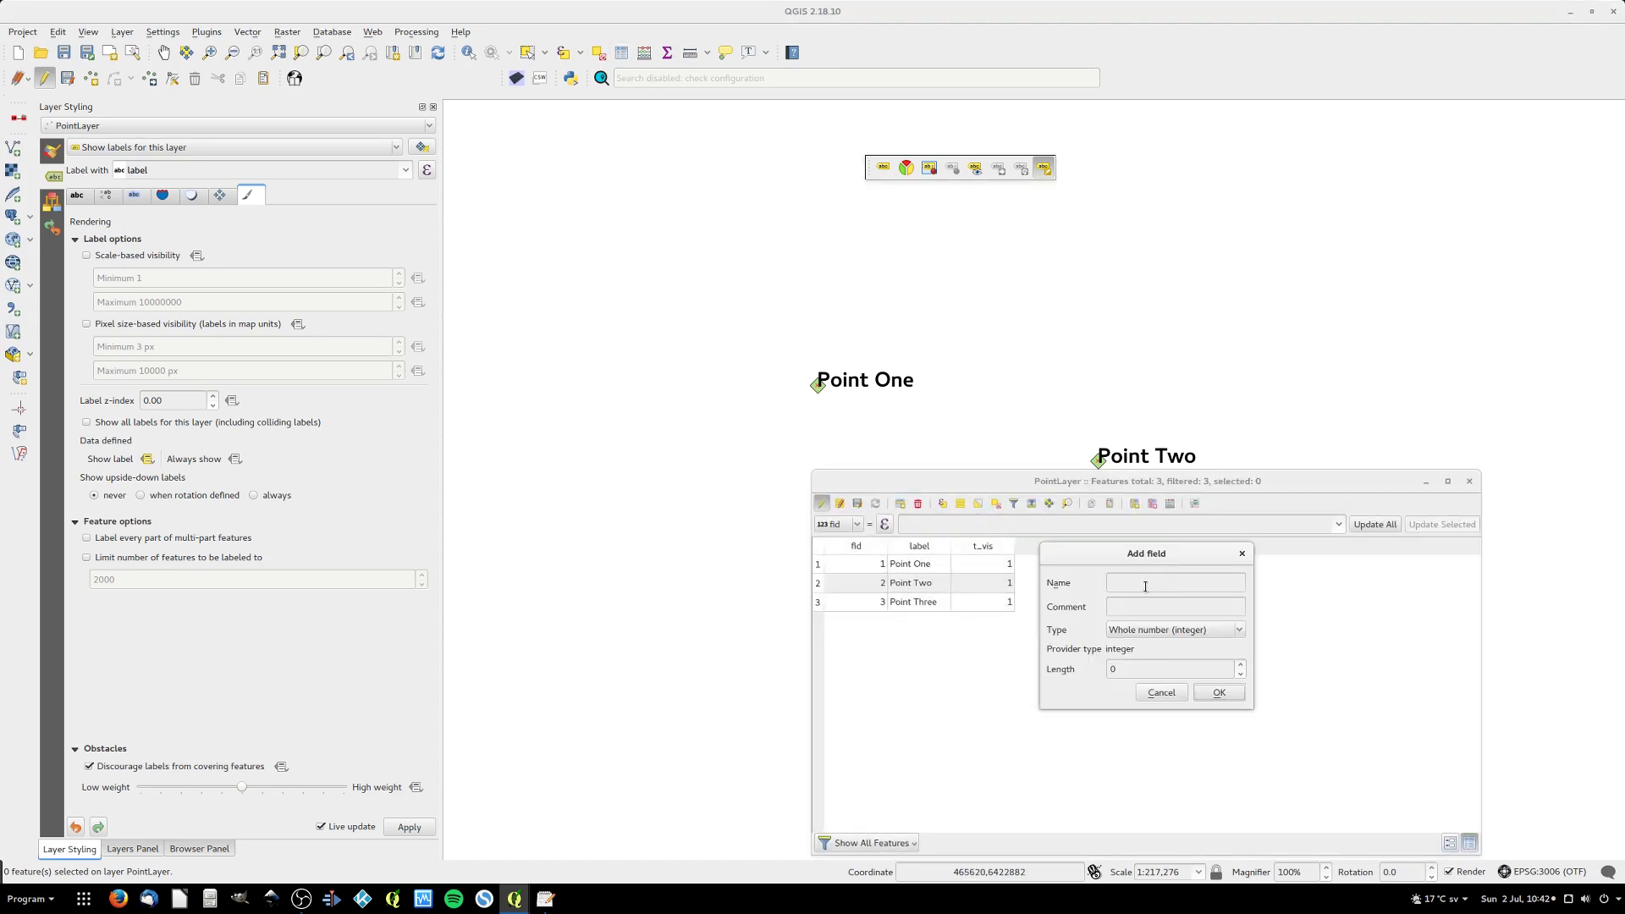
type("t_x")
left_click(1210, 629)
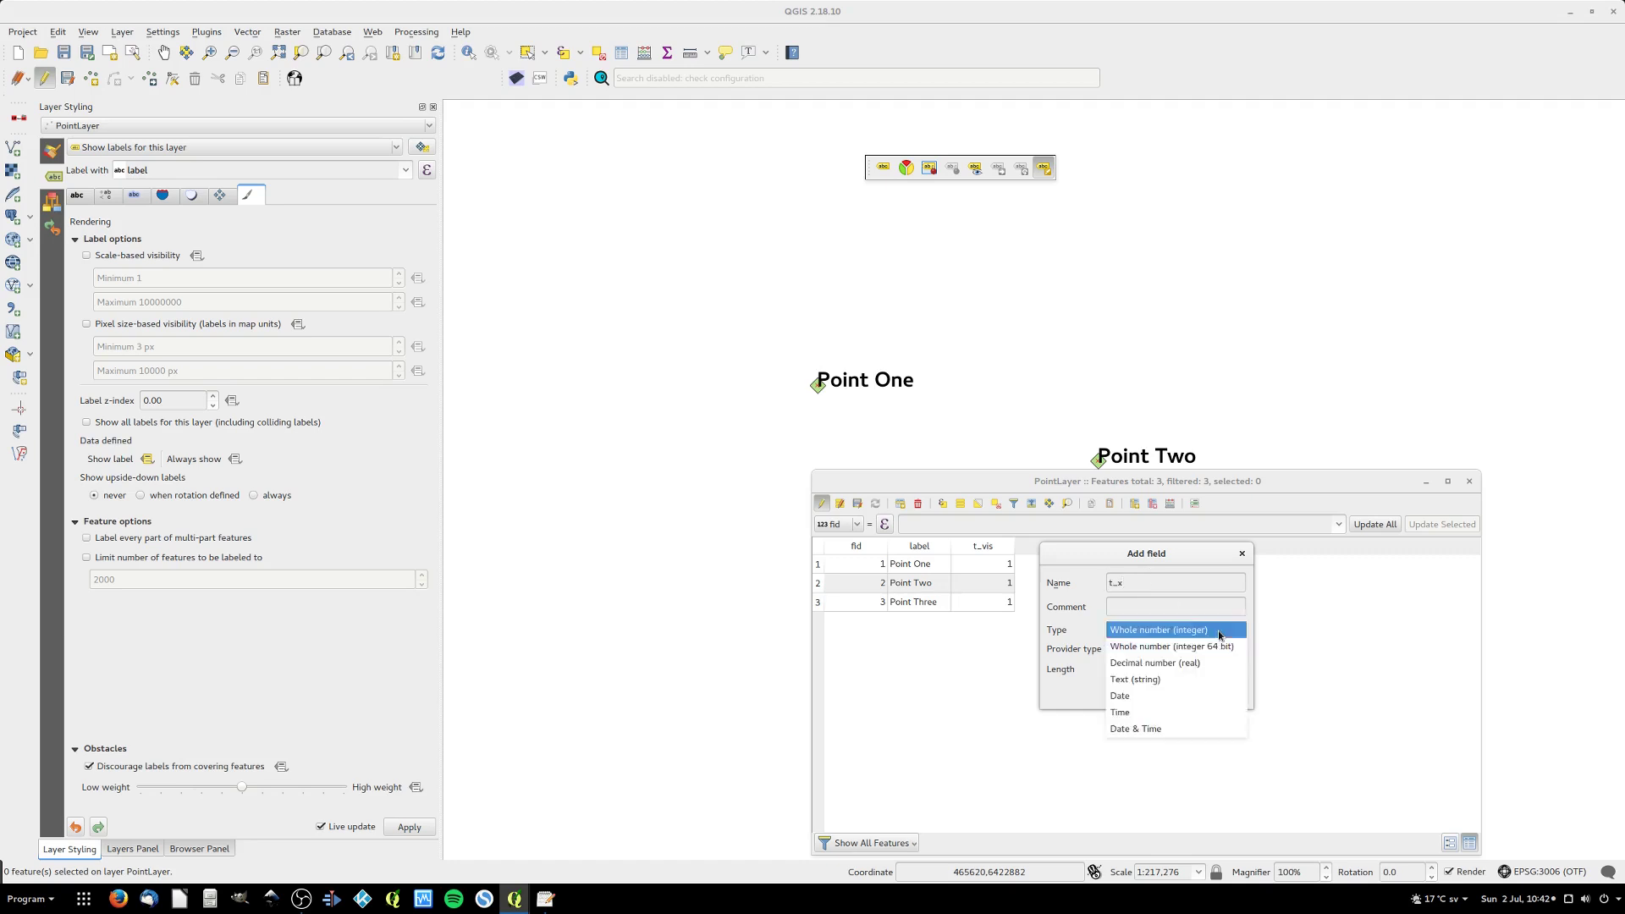
left_click(1212, 667)
key("Return")
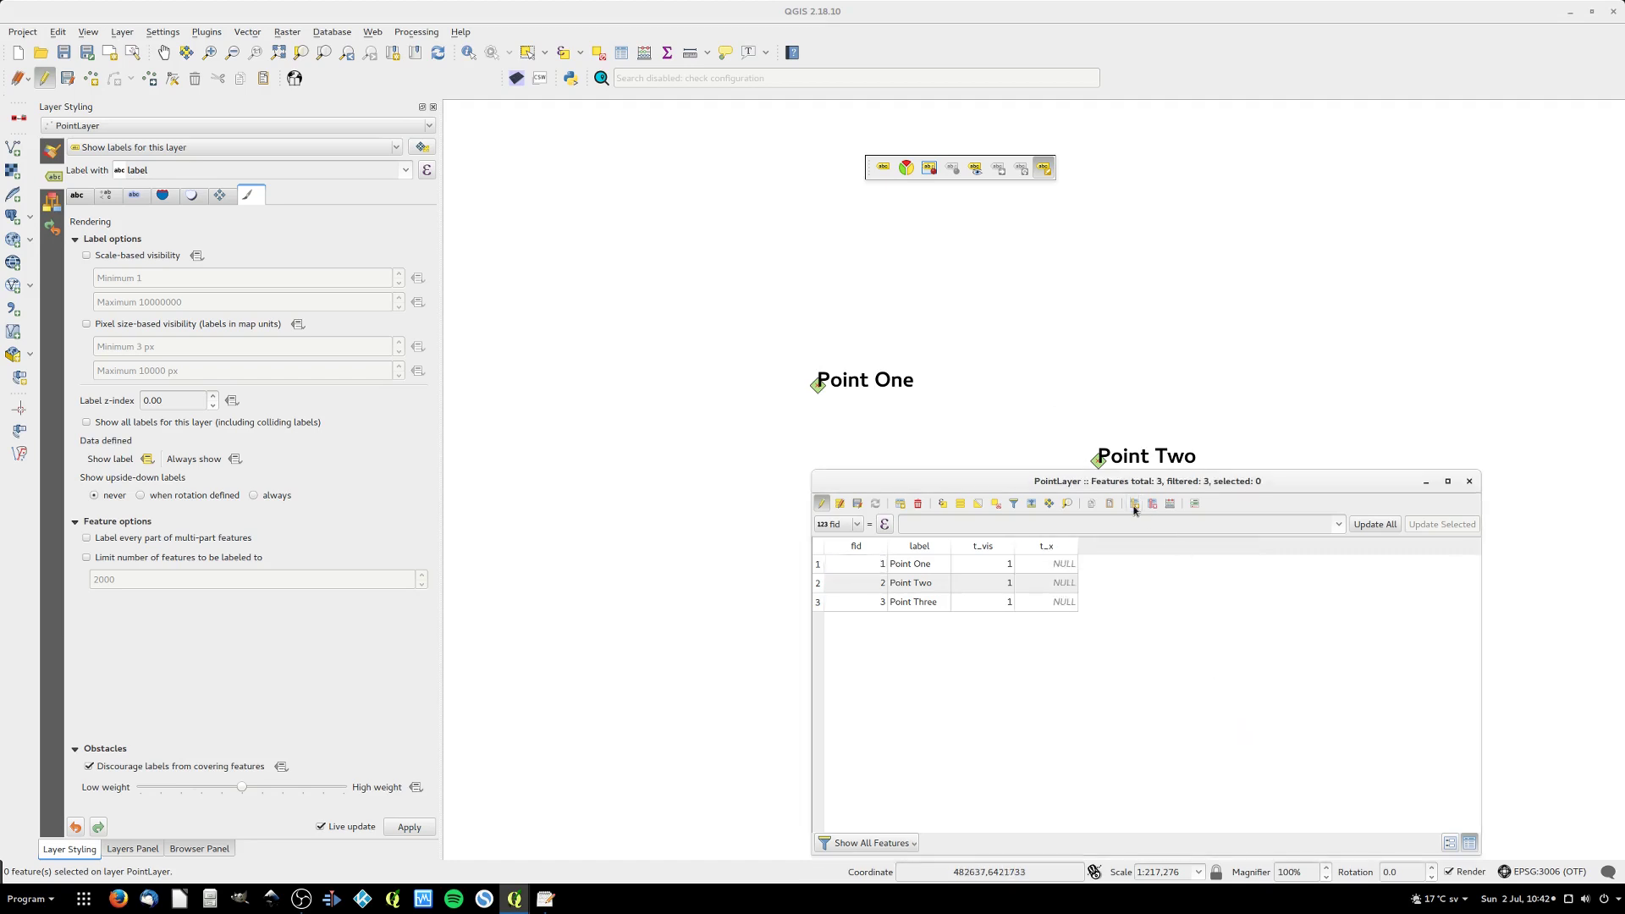
- Add a Decimal number field named t_y
left_click(1135, 505)
type("t_y")
key("Tab")
key("Tab")
key("Down")
key("Return")
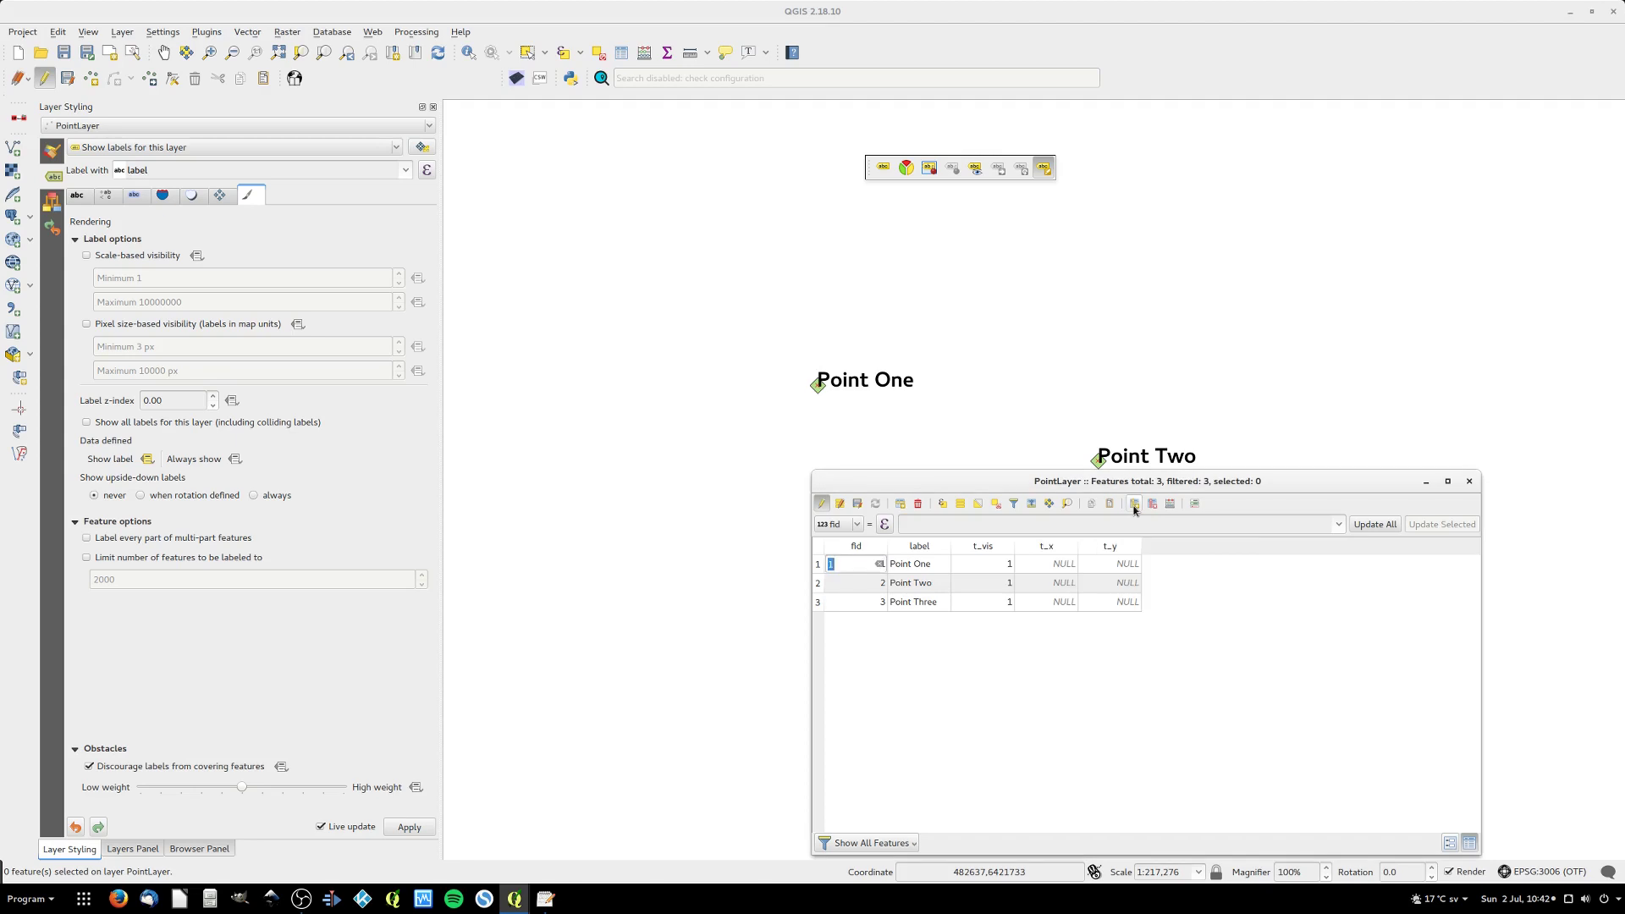
- Add a Decimal number field named t_r
left_click(1134, 505)
type("t_r")
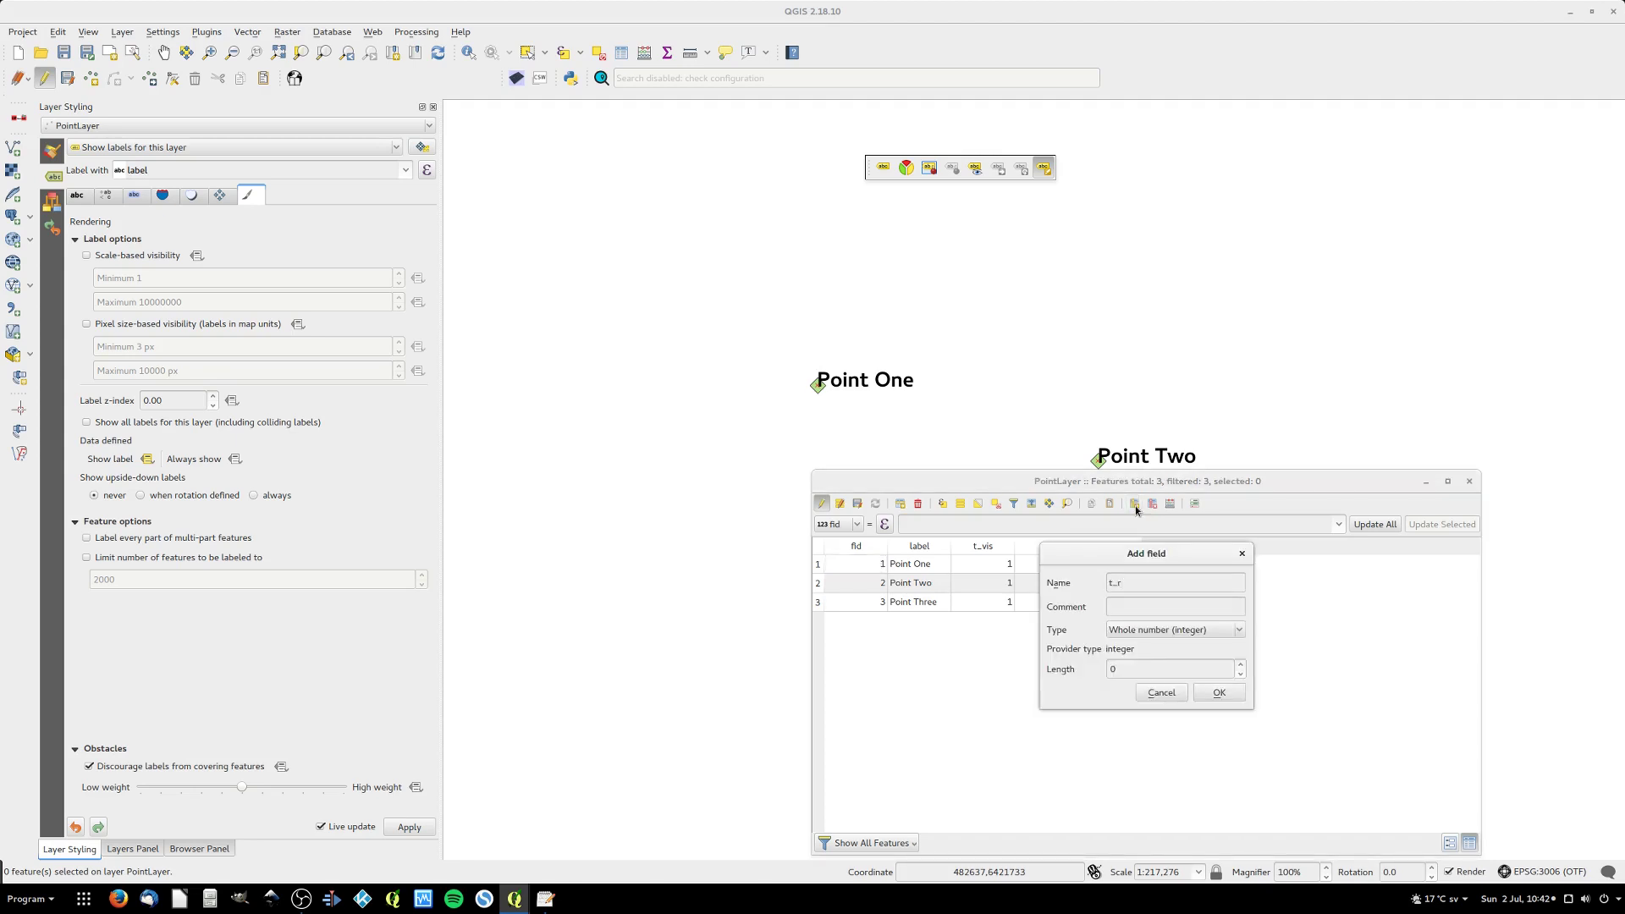
key("Tab")
key("Down")
key("Return")
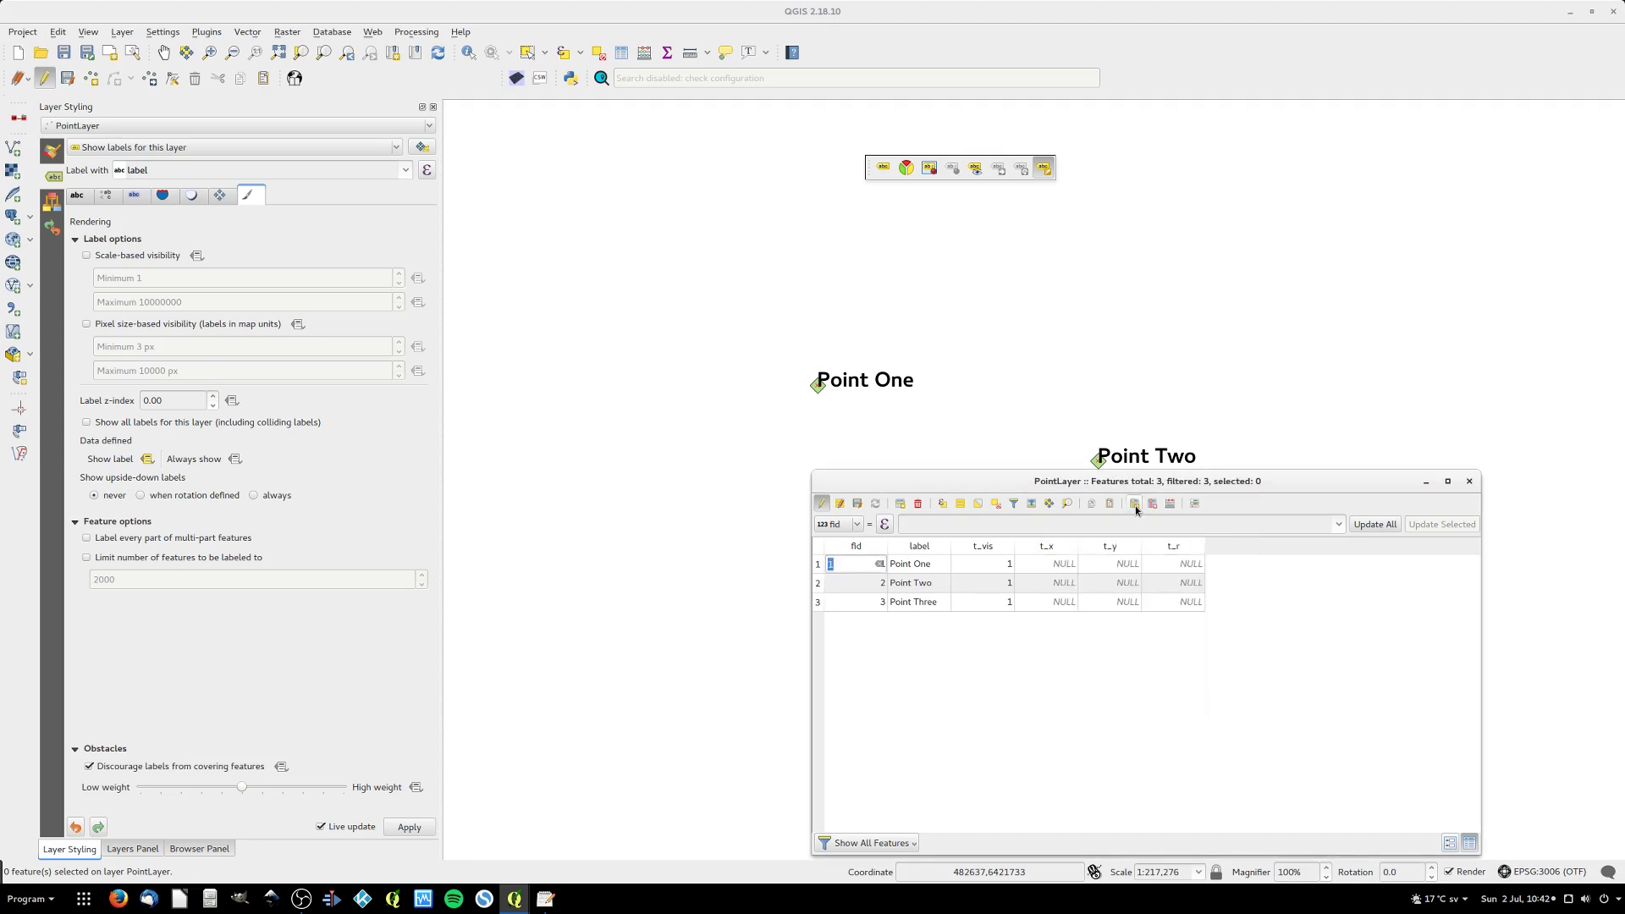
- Set label placement Coordinate X, Y and Rotation to data-defined fields t_x, t_y and t_r
left_click(1470, 481)
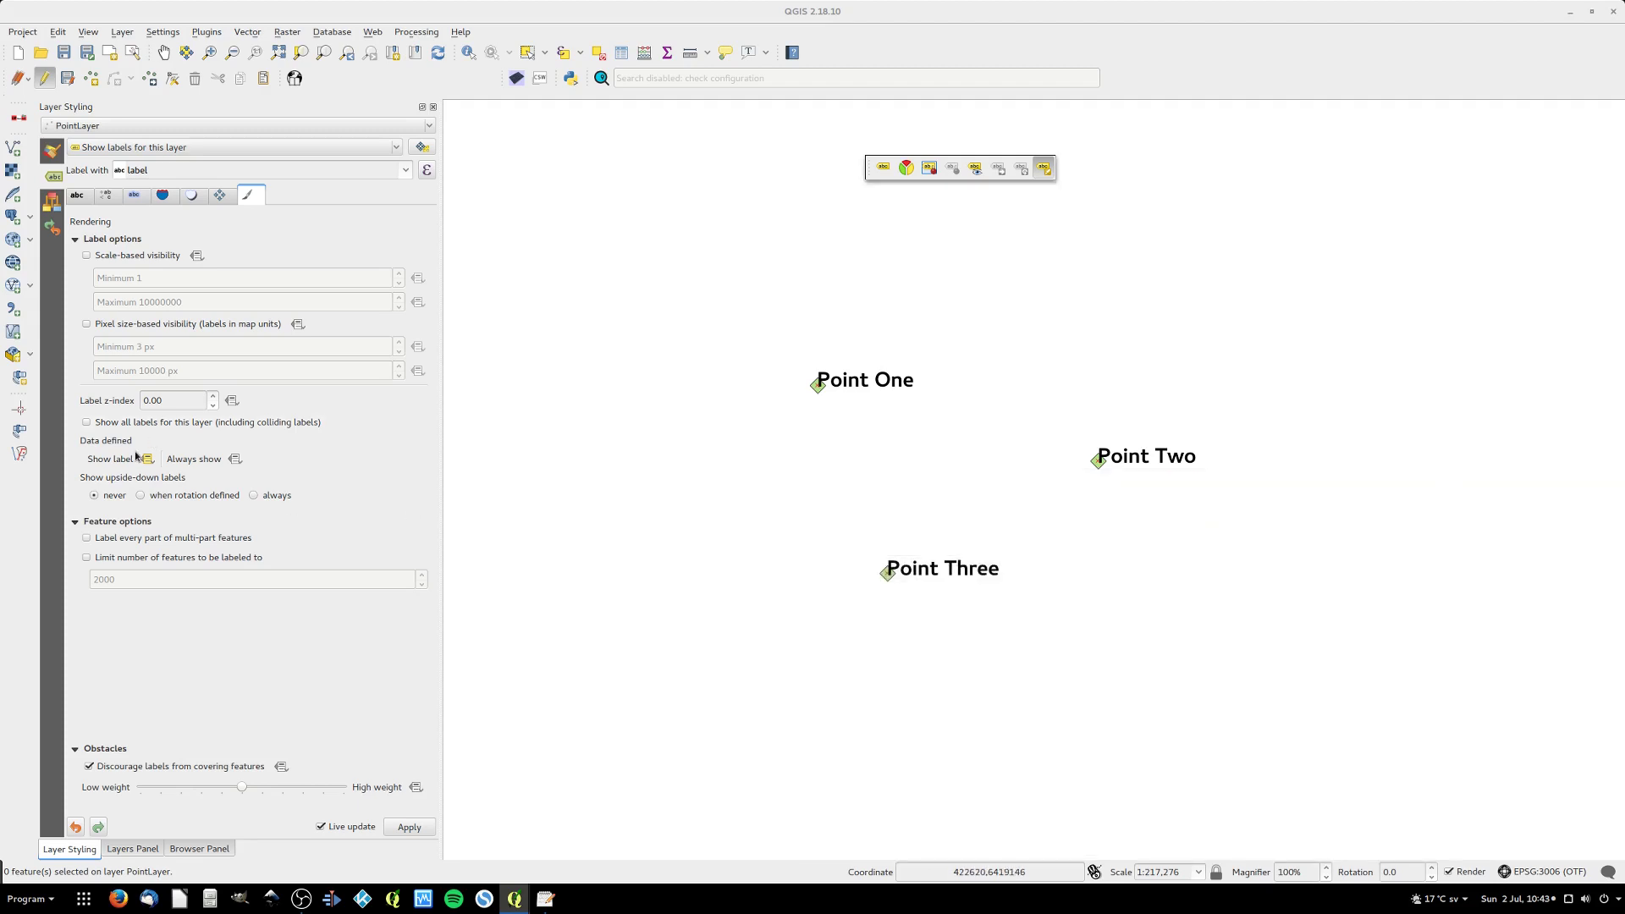
left_click(224, 197)
left_click(149, 440)
left_click(253, 495)
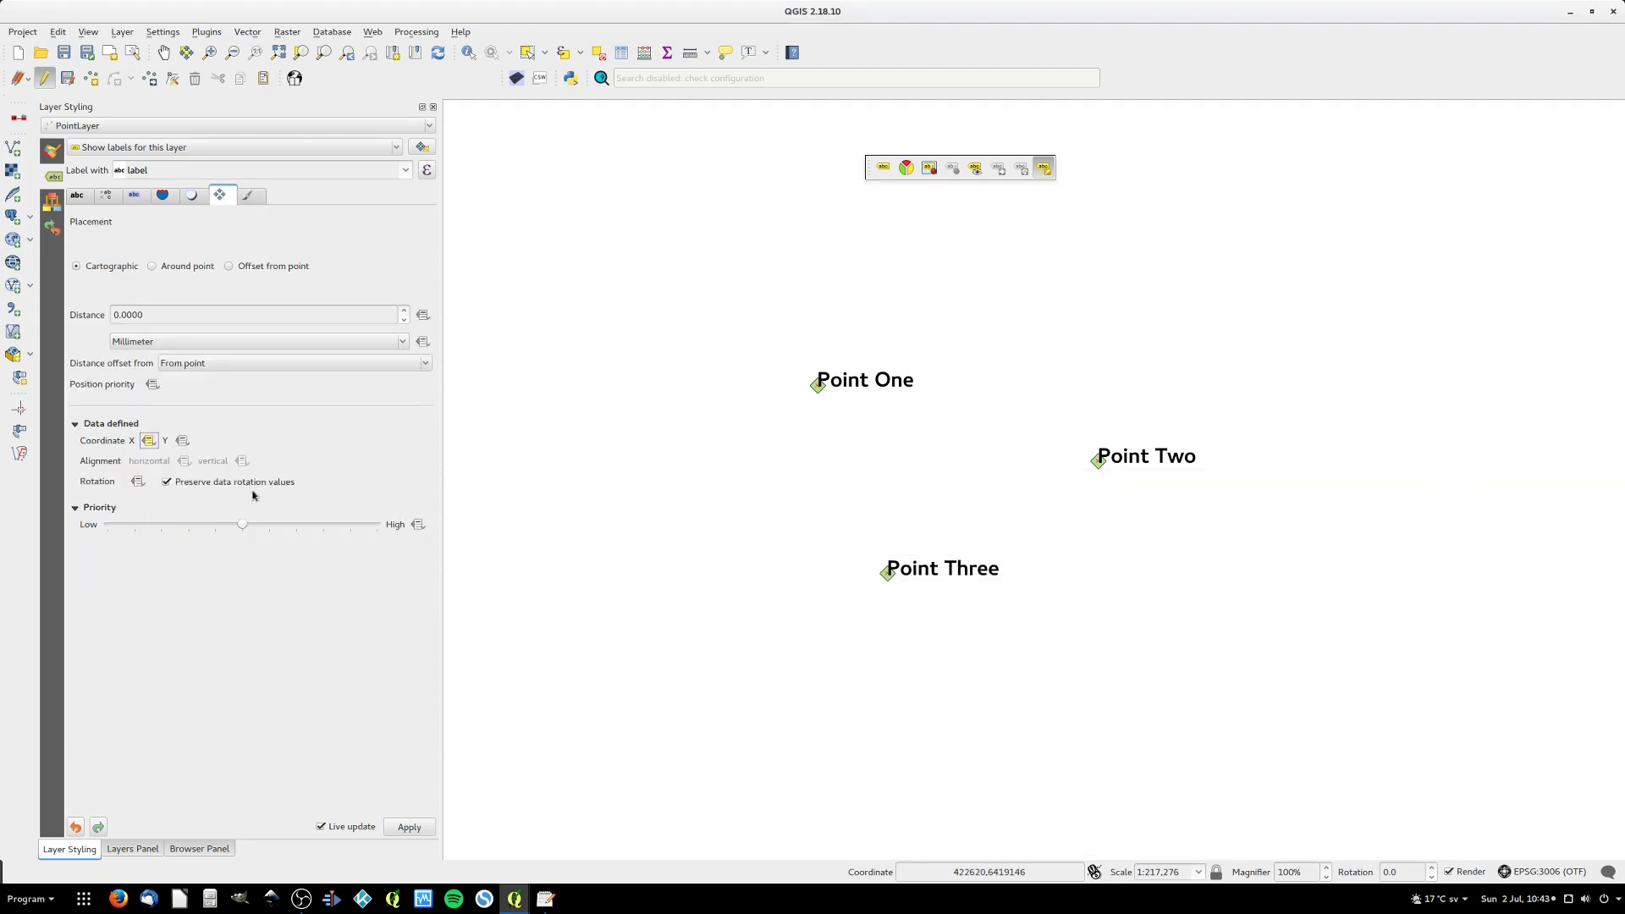
left_click(182, 440)
mouse_move(253, 498)
left_click(347, 562)
left_click(138, 481)
mouse_move(208, 538)
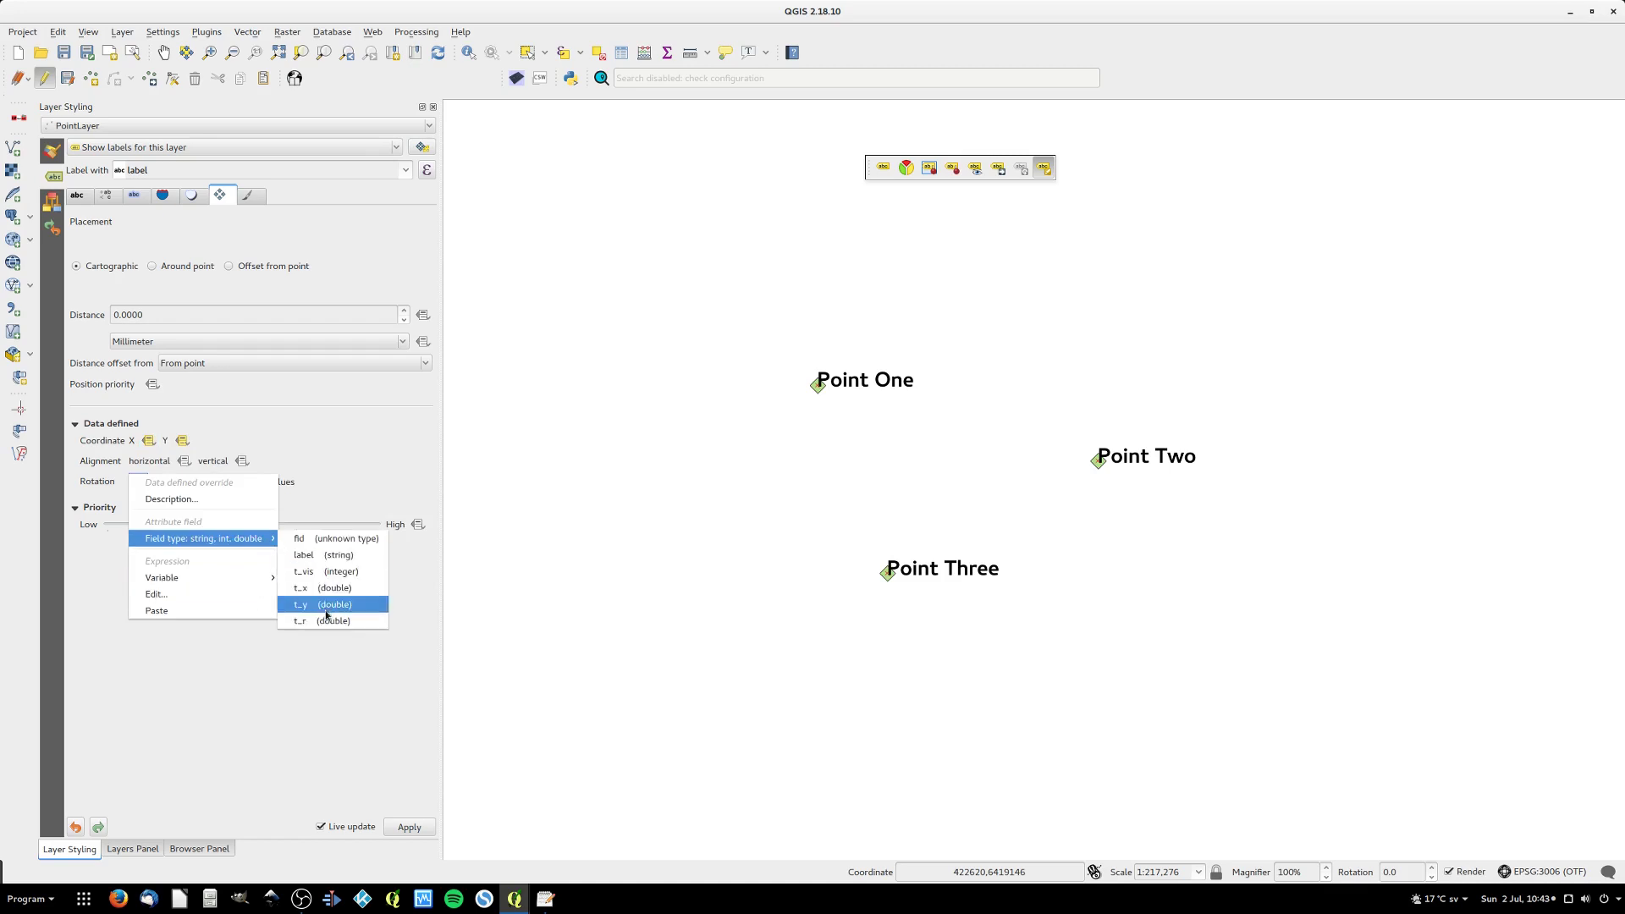
left_click(328, 620)
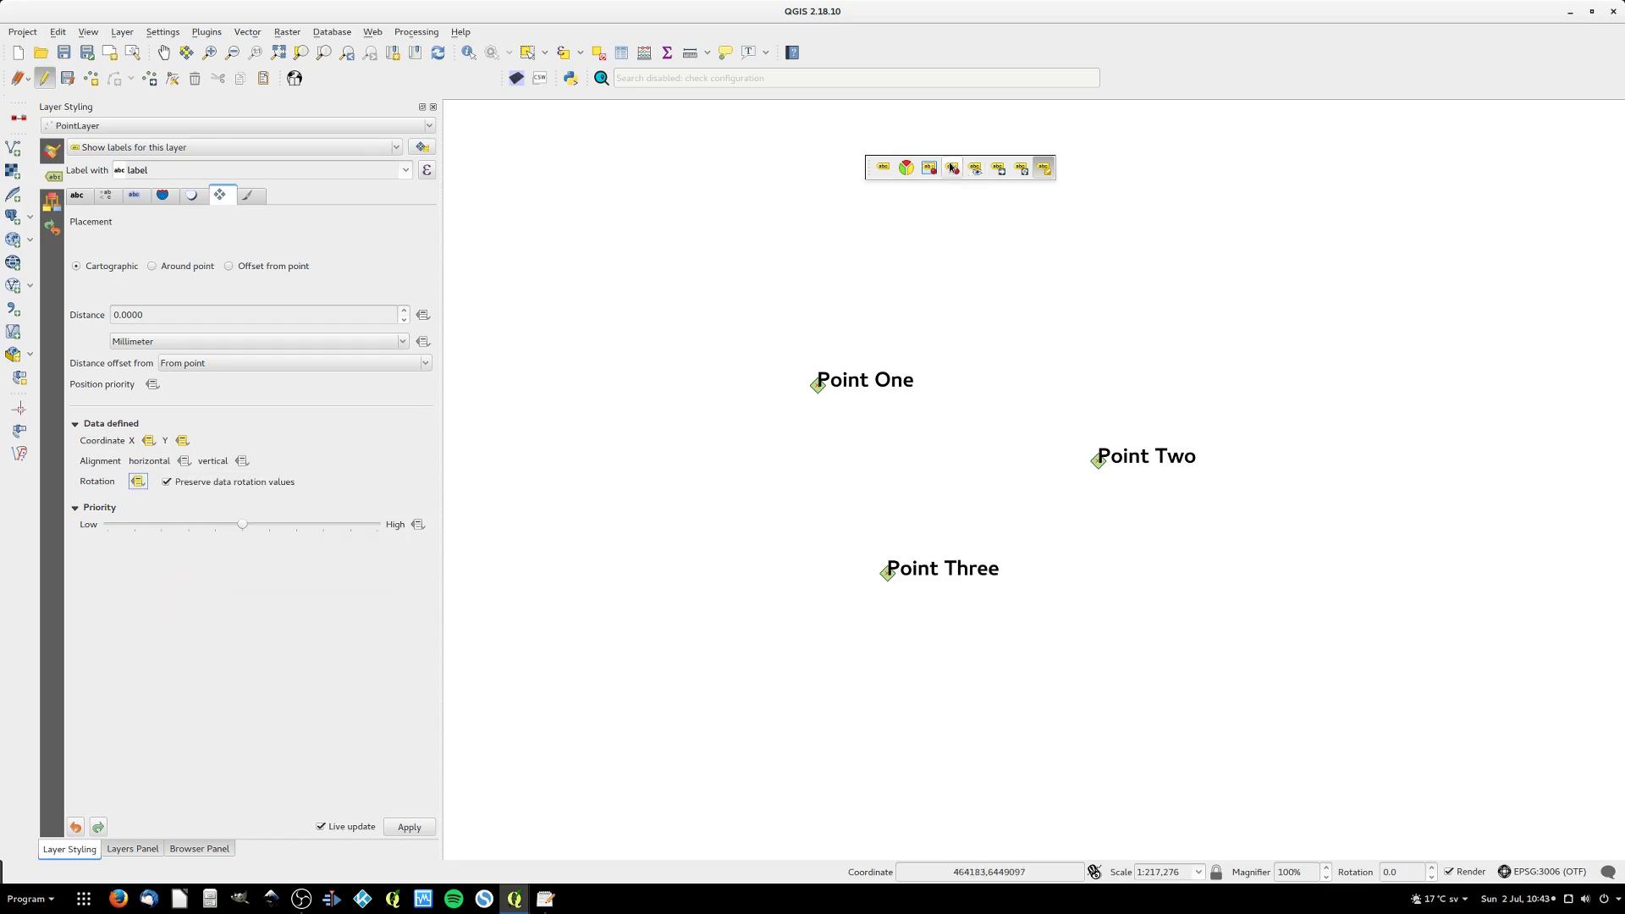
- Move the Point One, Point Two and Point Three labels by hand near their points
left_click(998, 168)
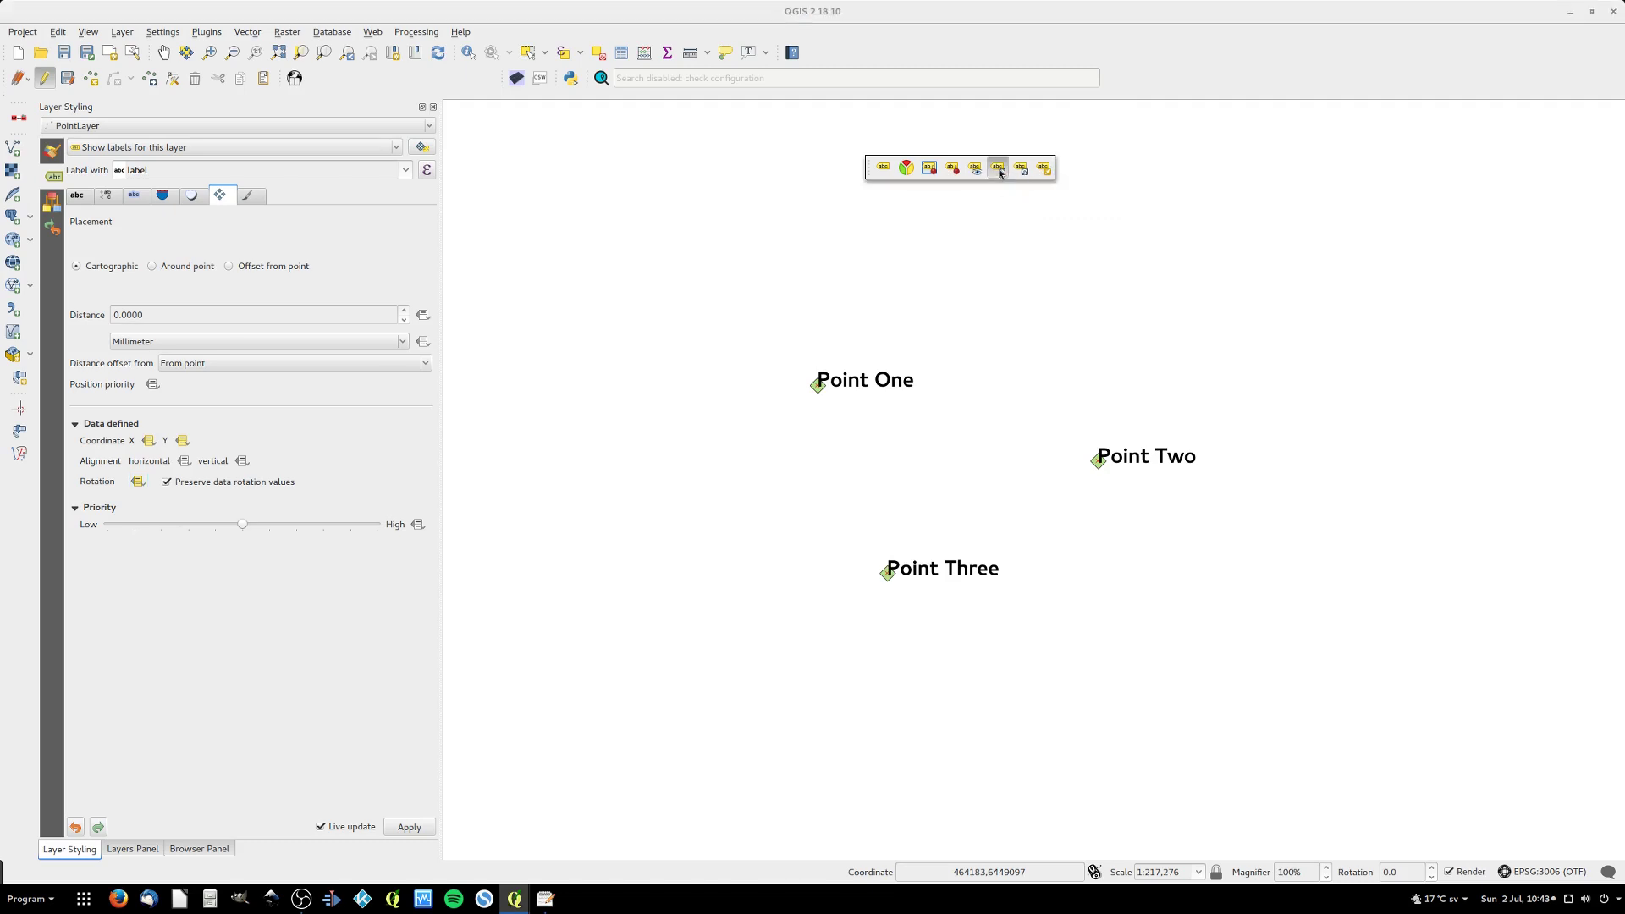
left_click_drag(872, 376, 866, 333)
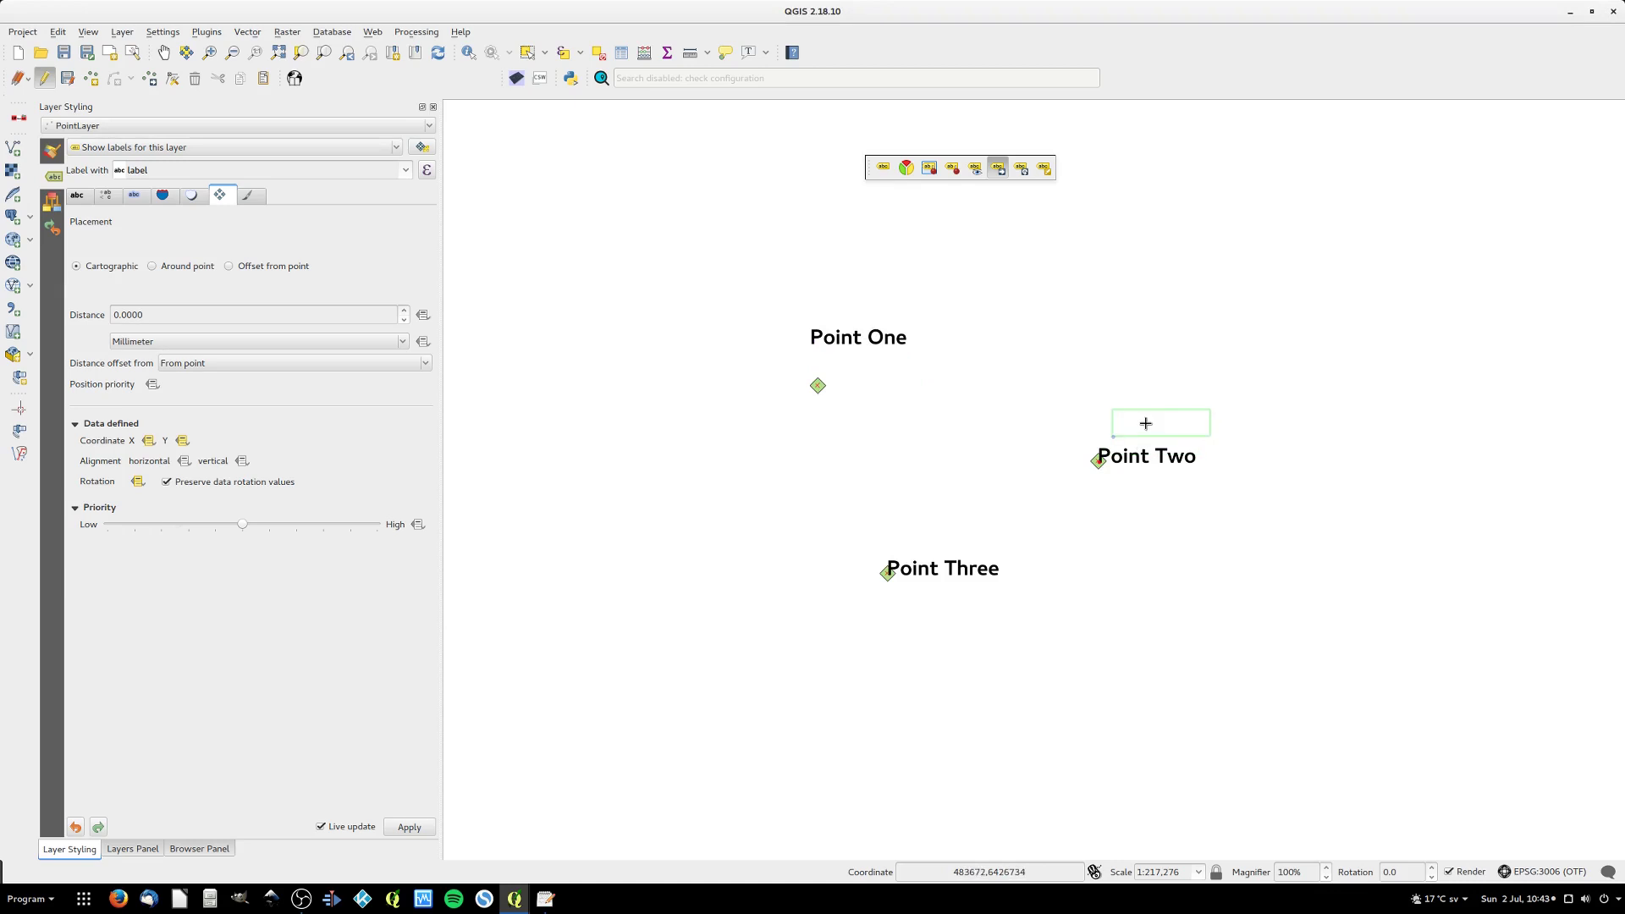
left_click_drag(1146, 424, 1146, 423)
left_click_drag(963, 569, 849, 611)
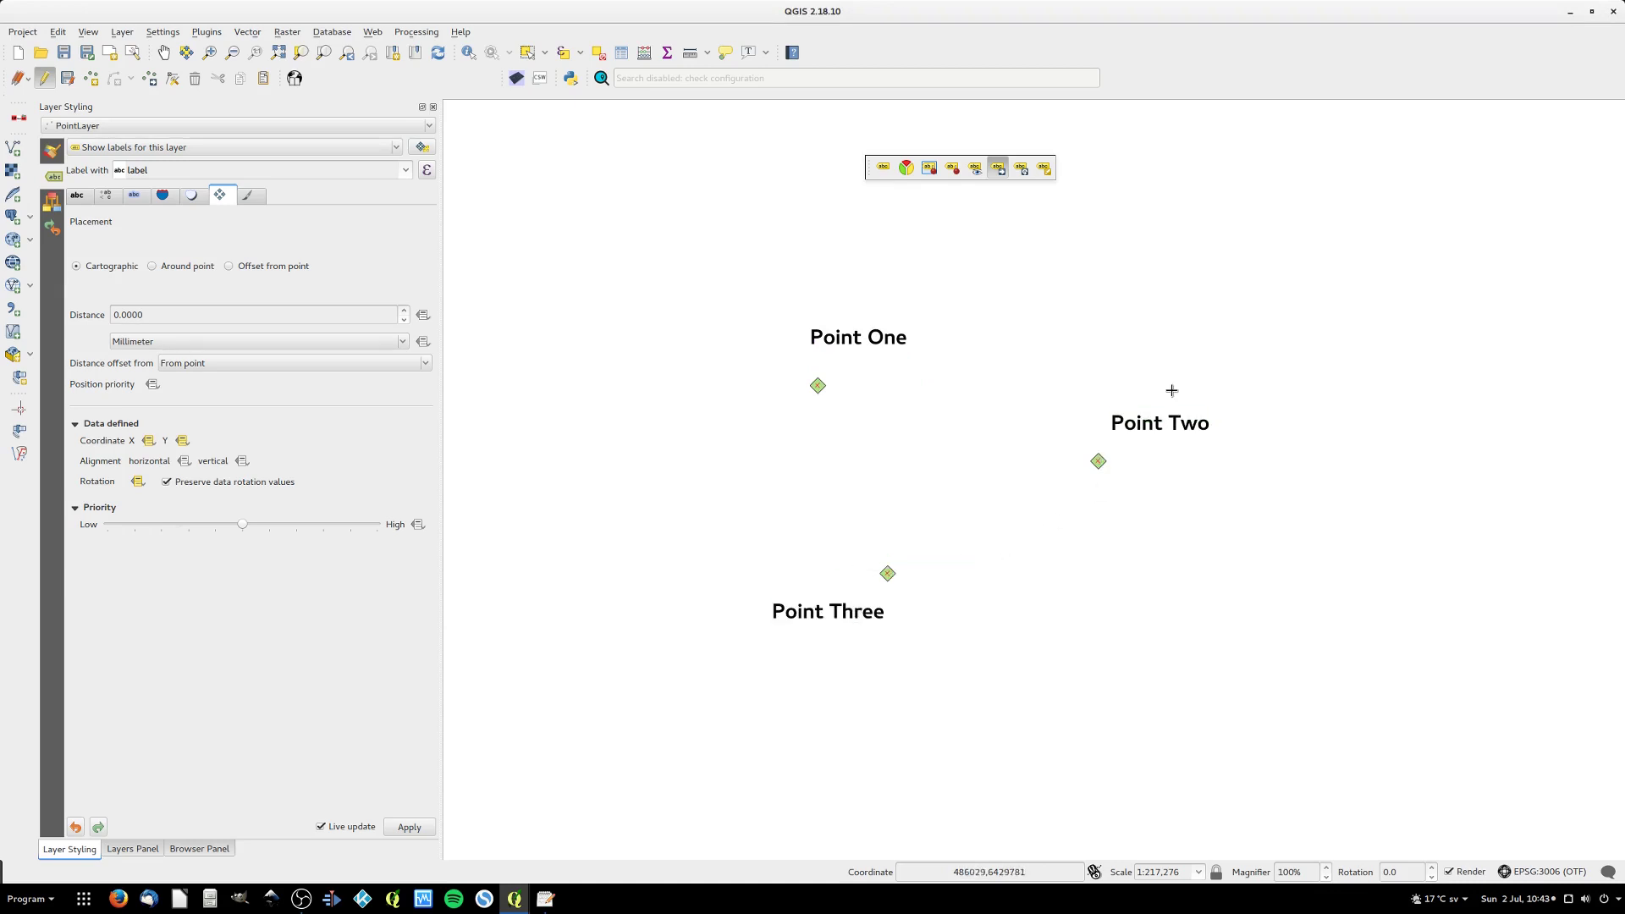
- Rotate the Point Two, Point One and Point Three labels, Point Three to about 350°
left_click(1025, 172)
left_click_drag(1201, 425, 1203, 416)
left_click_drag(899, 326, 904, 373)
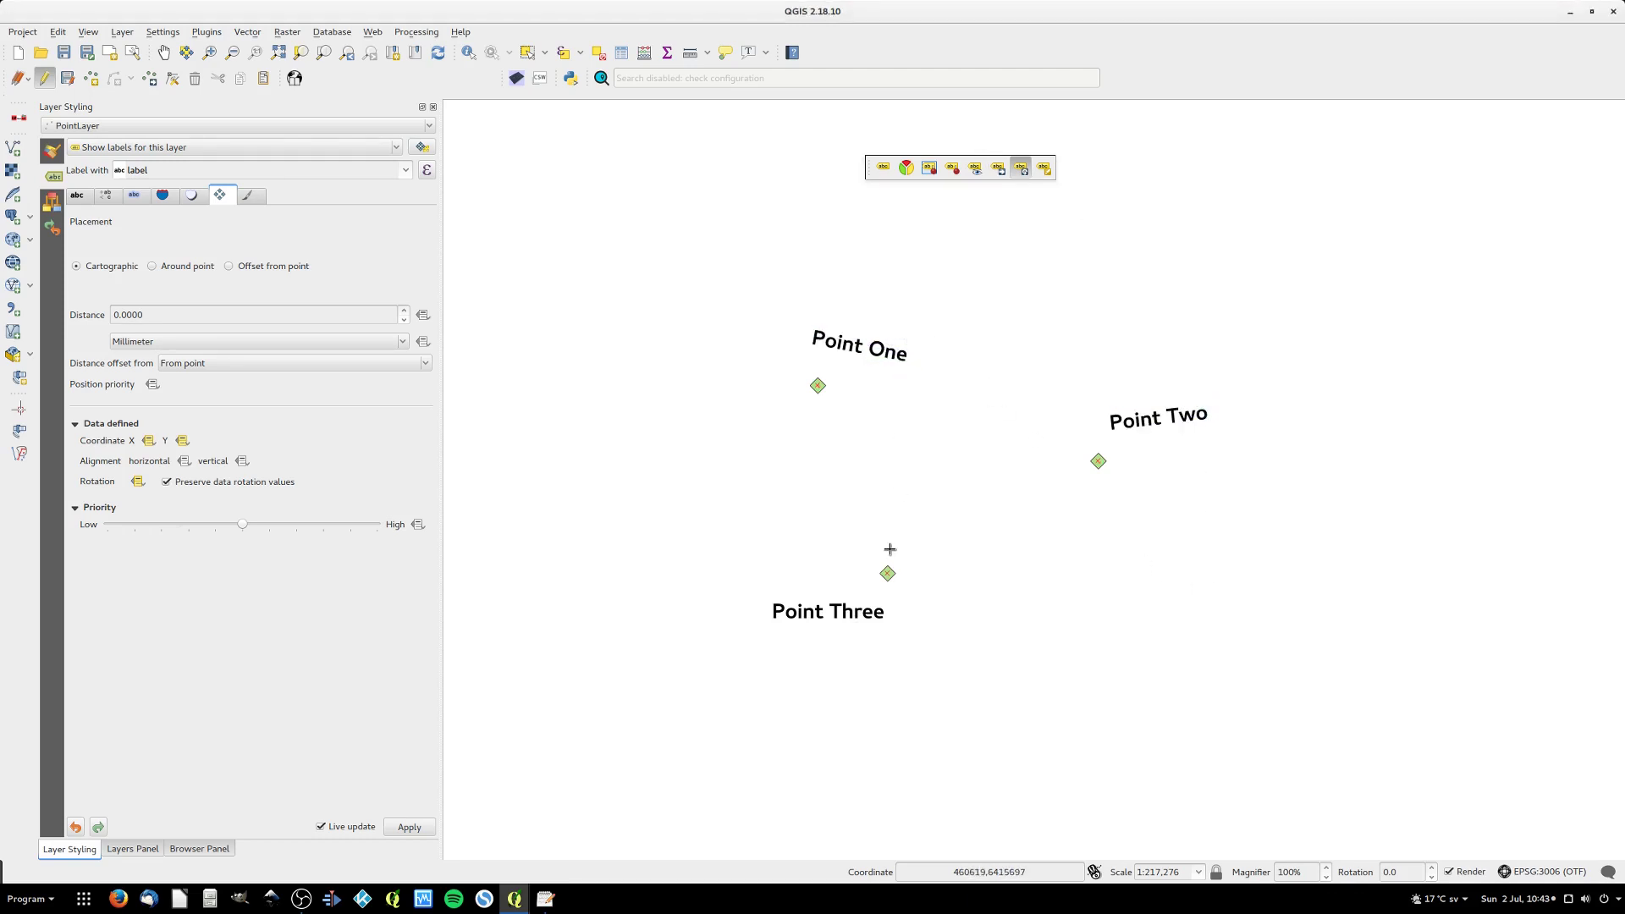
left_click_drag(806, 614, 808, 615)
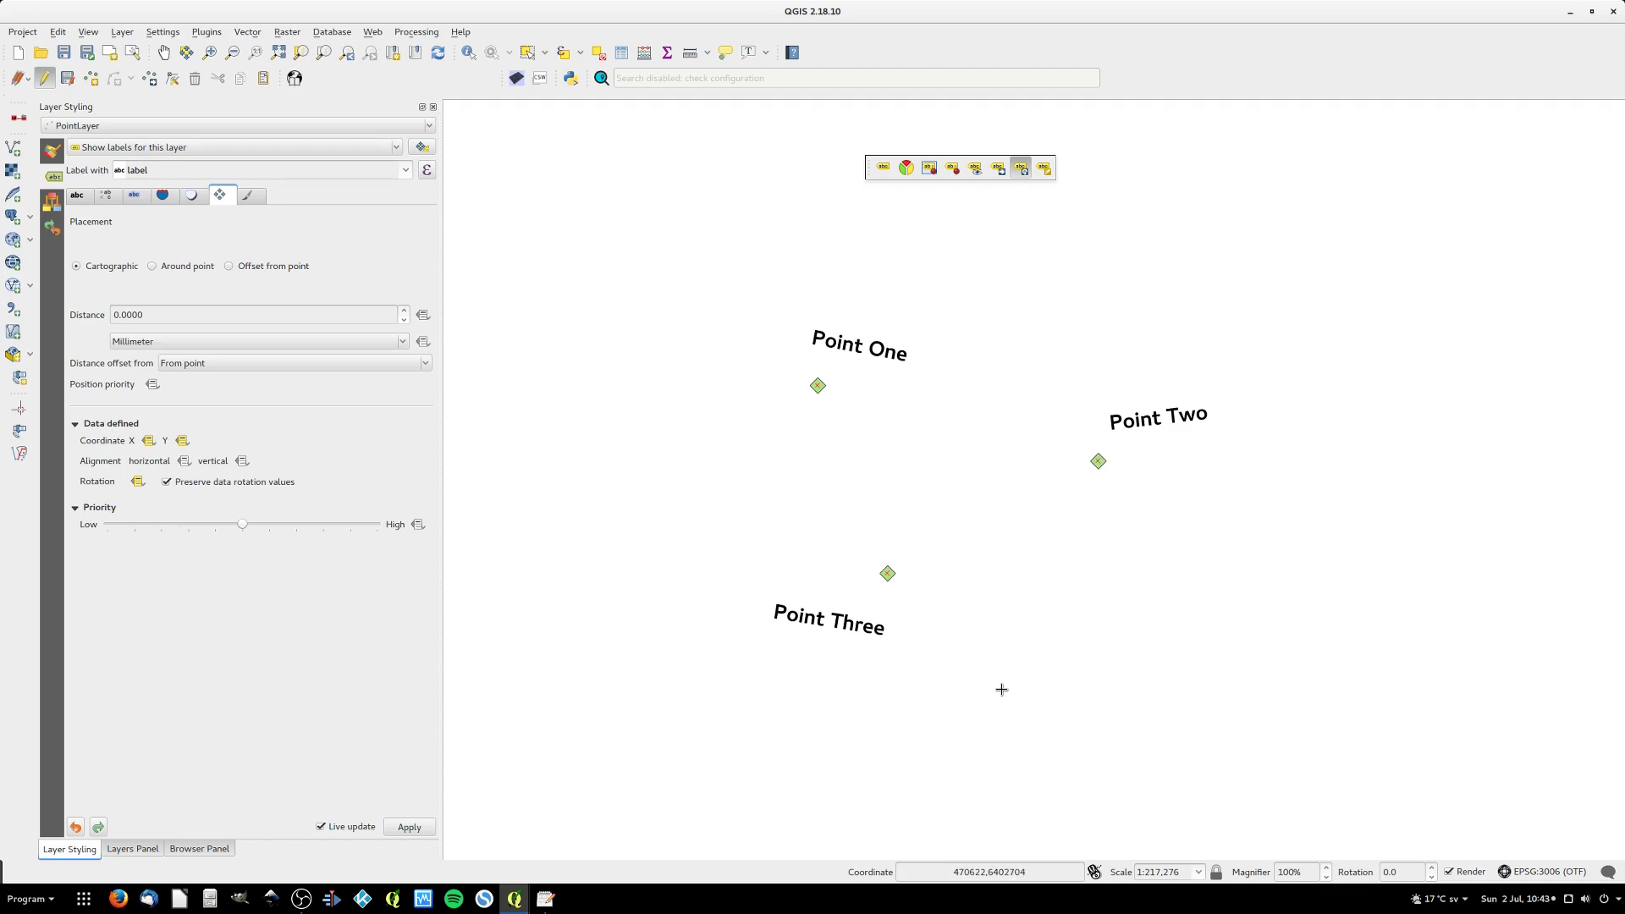
left_click(880, 631)
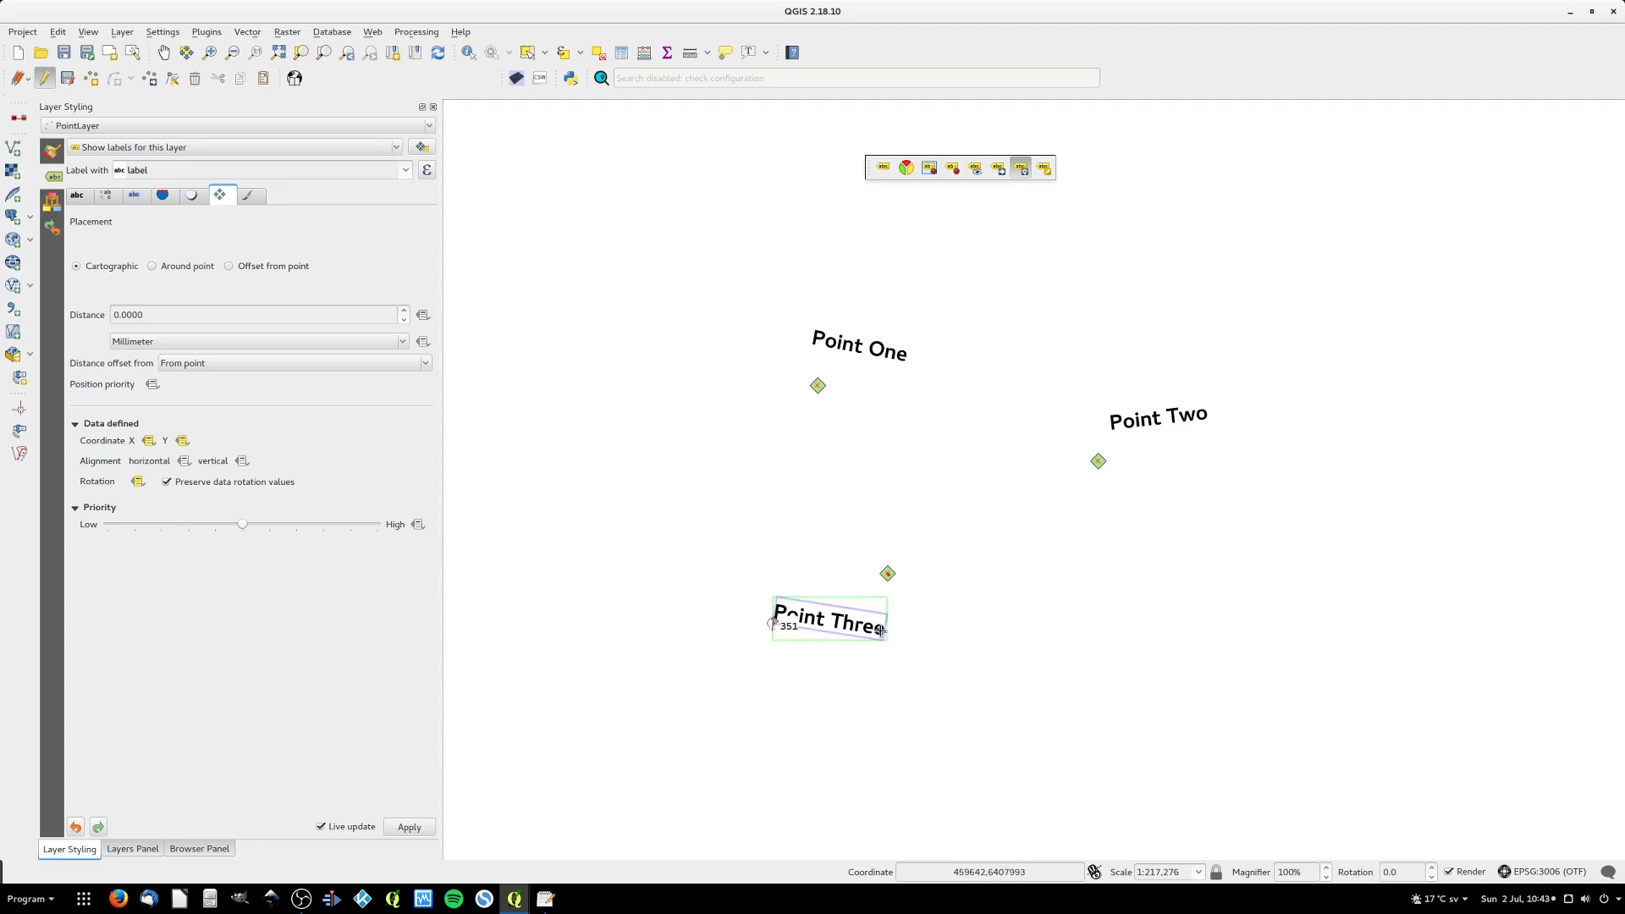
left_click_drag(880, 630, 876, 631)
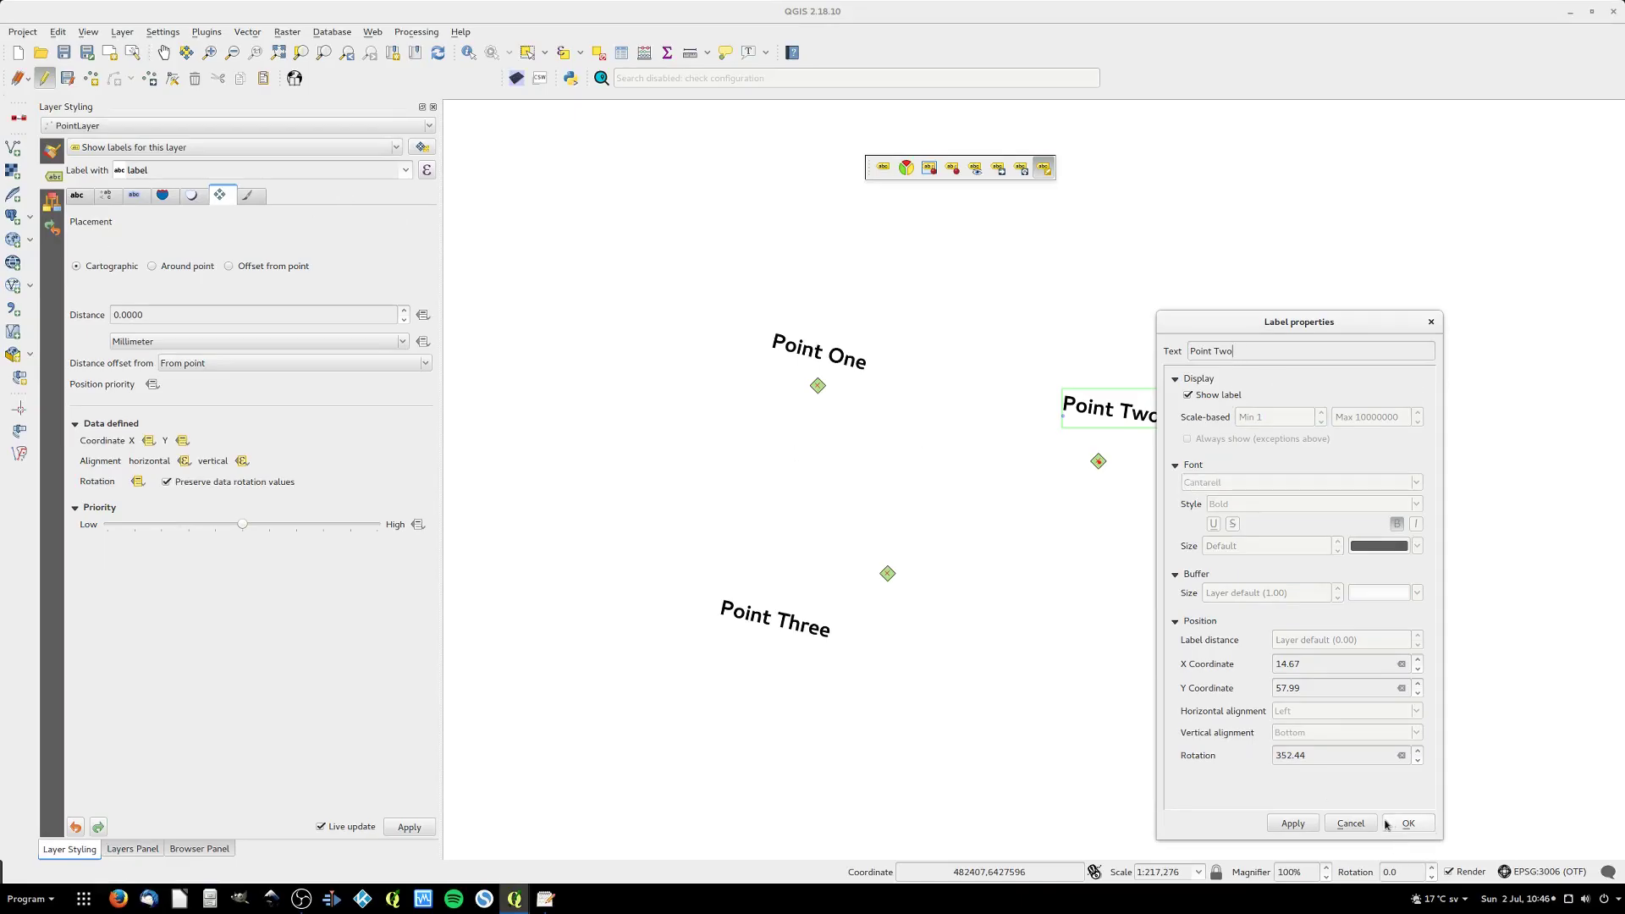
left_click(1351, 824)
left_click(76, 196)
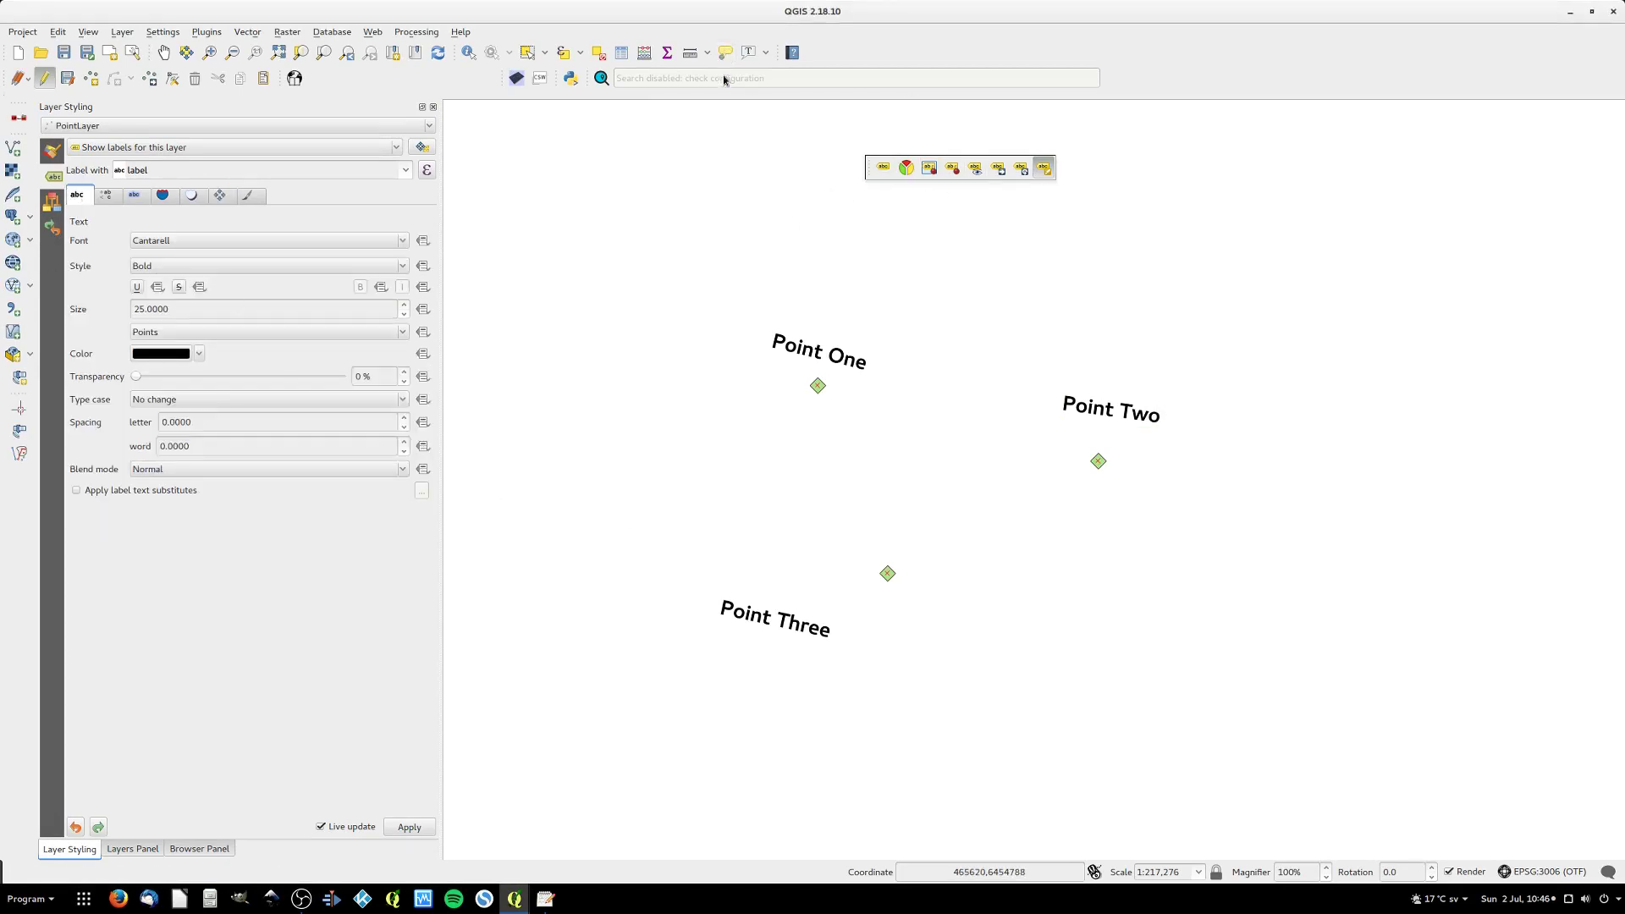
- In the PointLayer attribute table, add text fields t_font and t_style
mouse_move(515, 899)
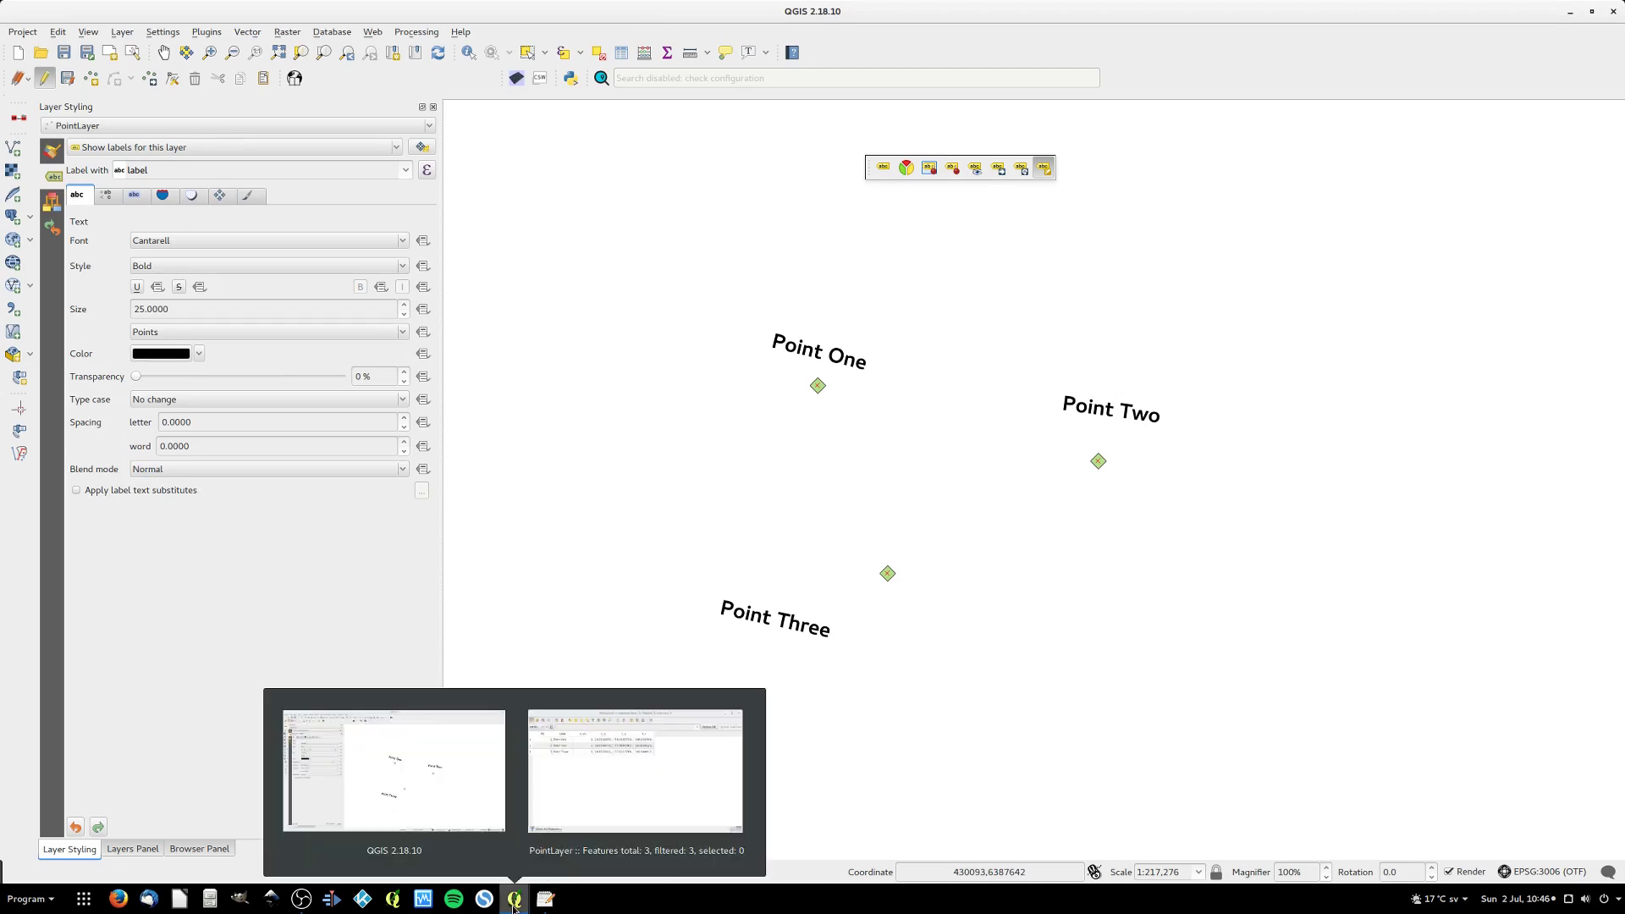
left_click(637, 739)
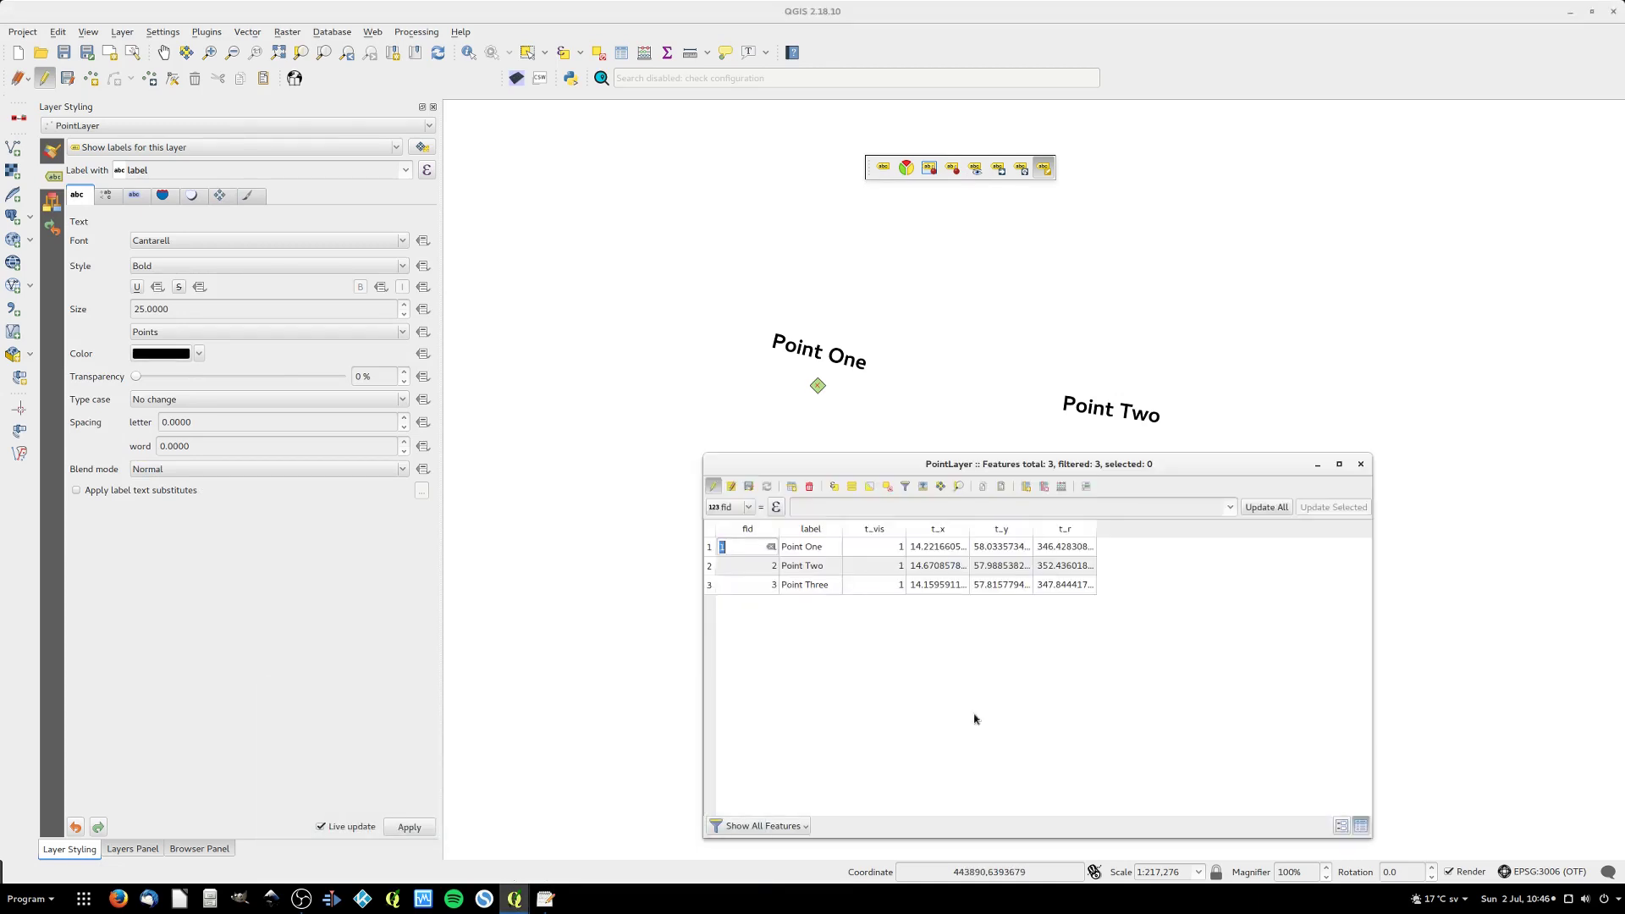
left_click(1024, 489)
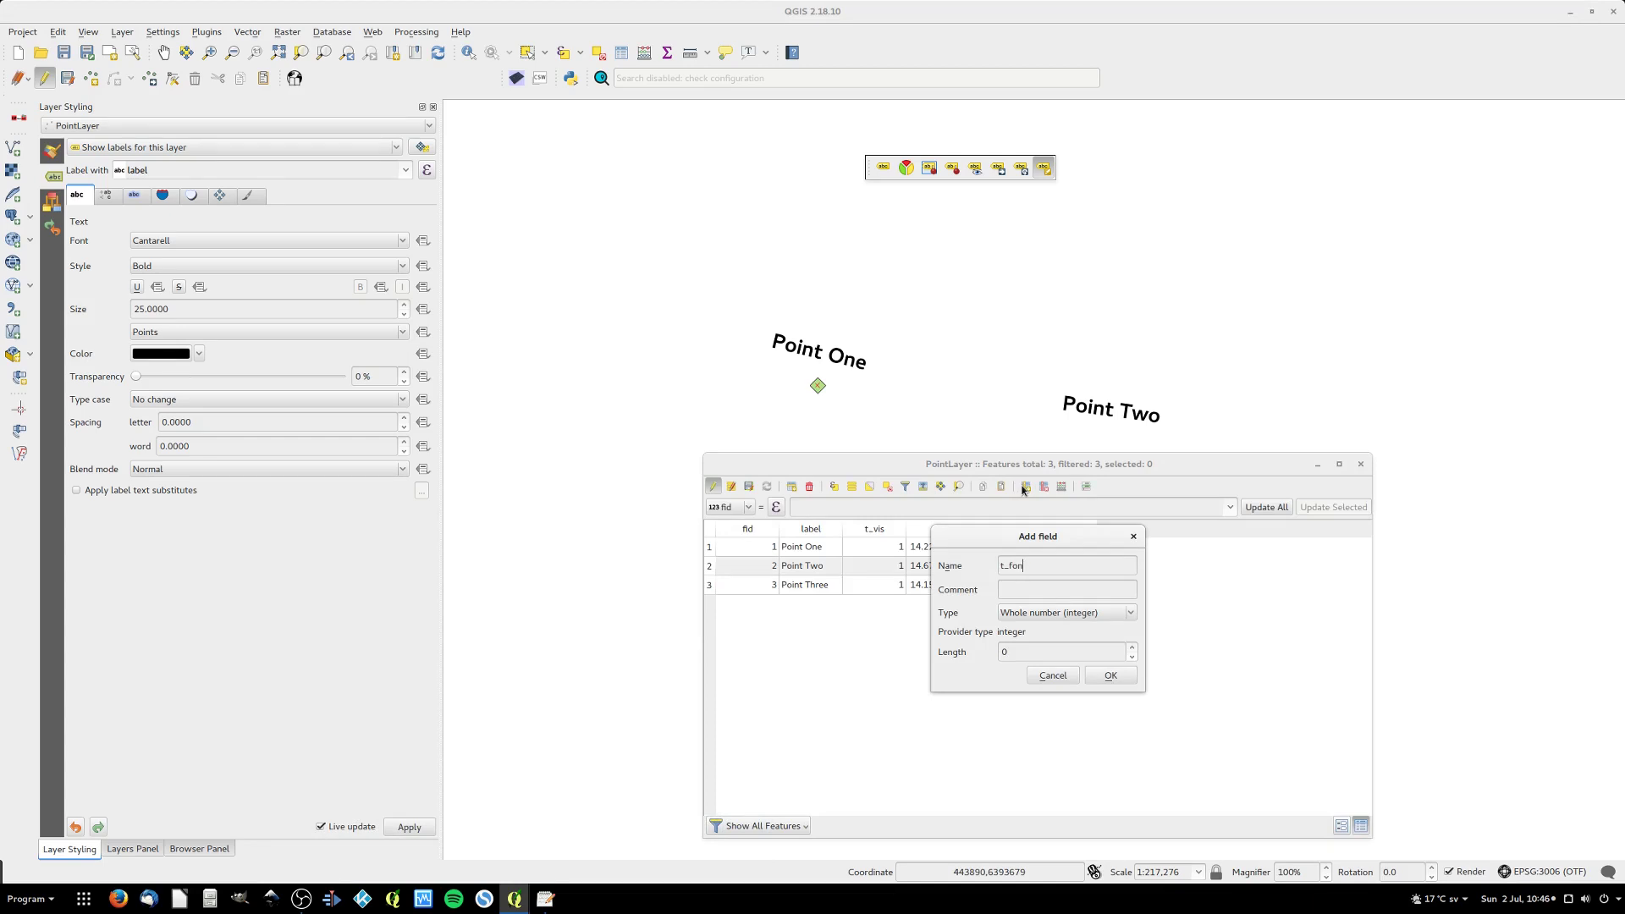
key("Tab")
key("Tab")
key("Down")
key("Down")
key("Return")
left_click(1024, 489)
key("Tab")
key("Down")
key("Down")
key("Return")
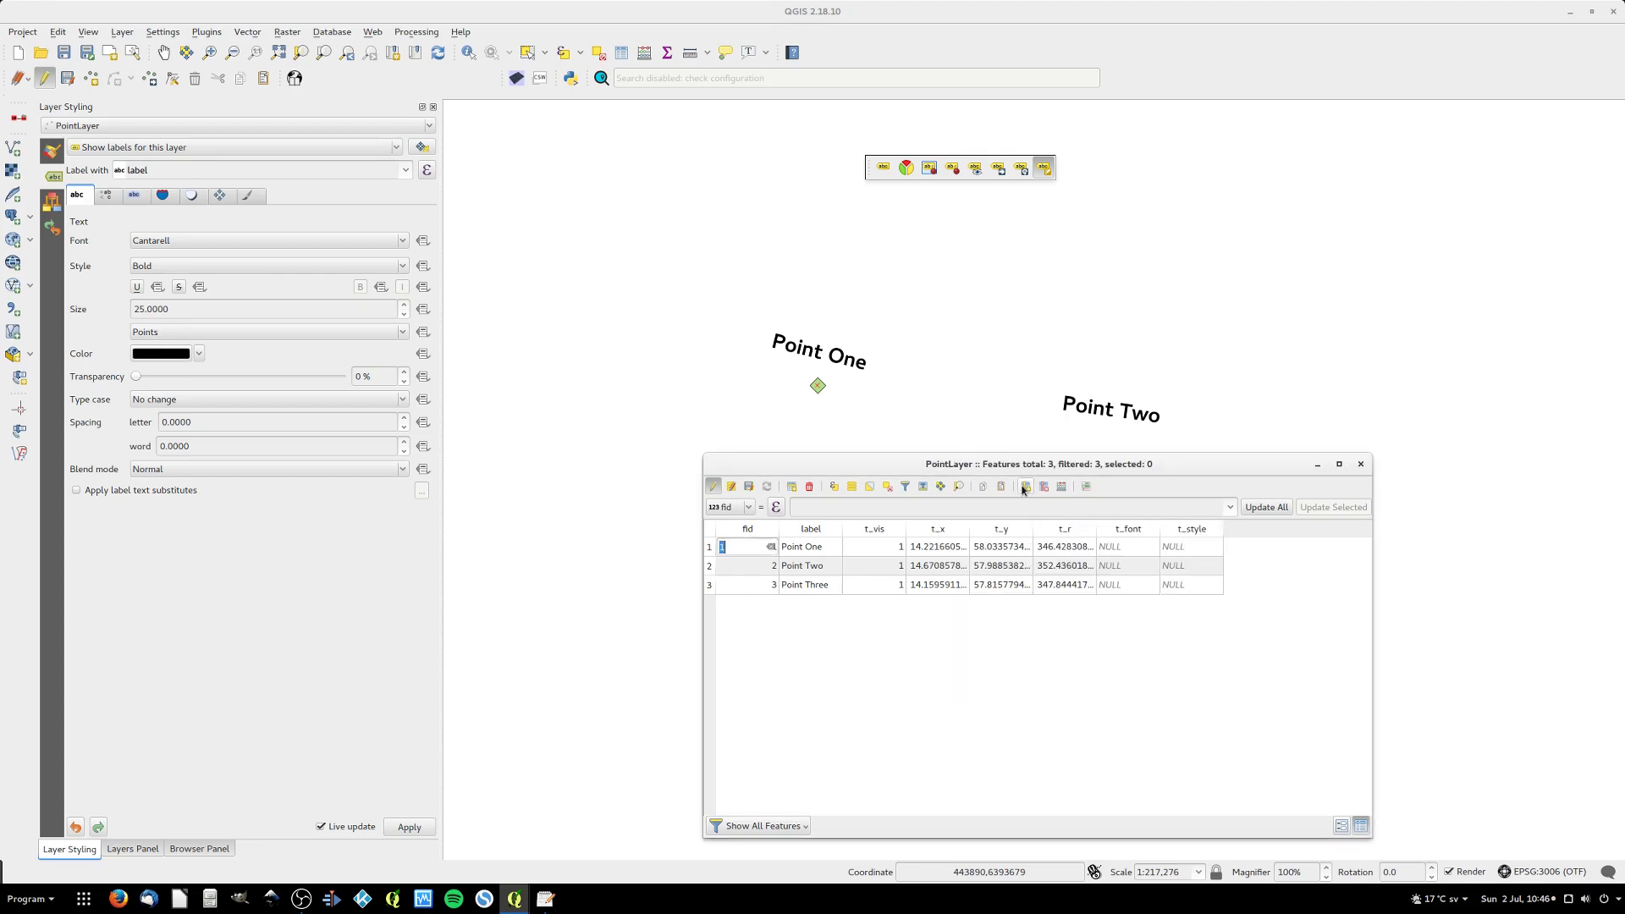
- Add the fields t_und, t_bol, t_ita and t_size
left_click(1024, 489)
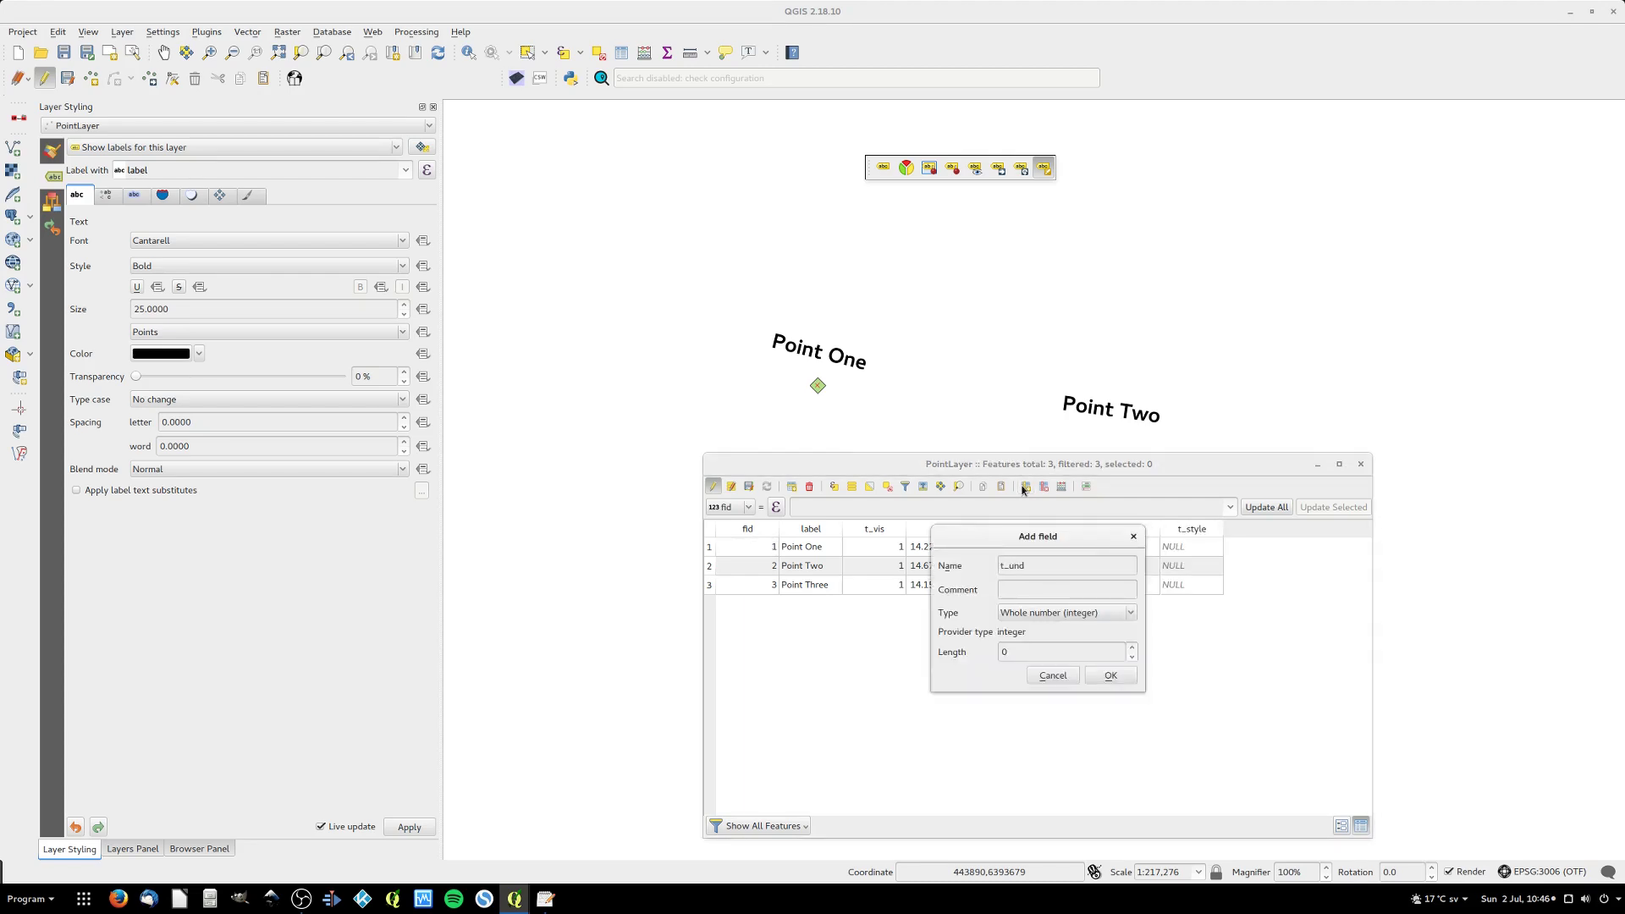
key("Return")
left_click(1024, 489)
type("t_b")
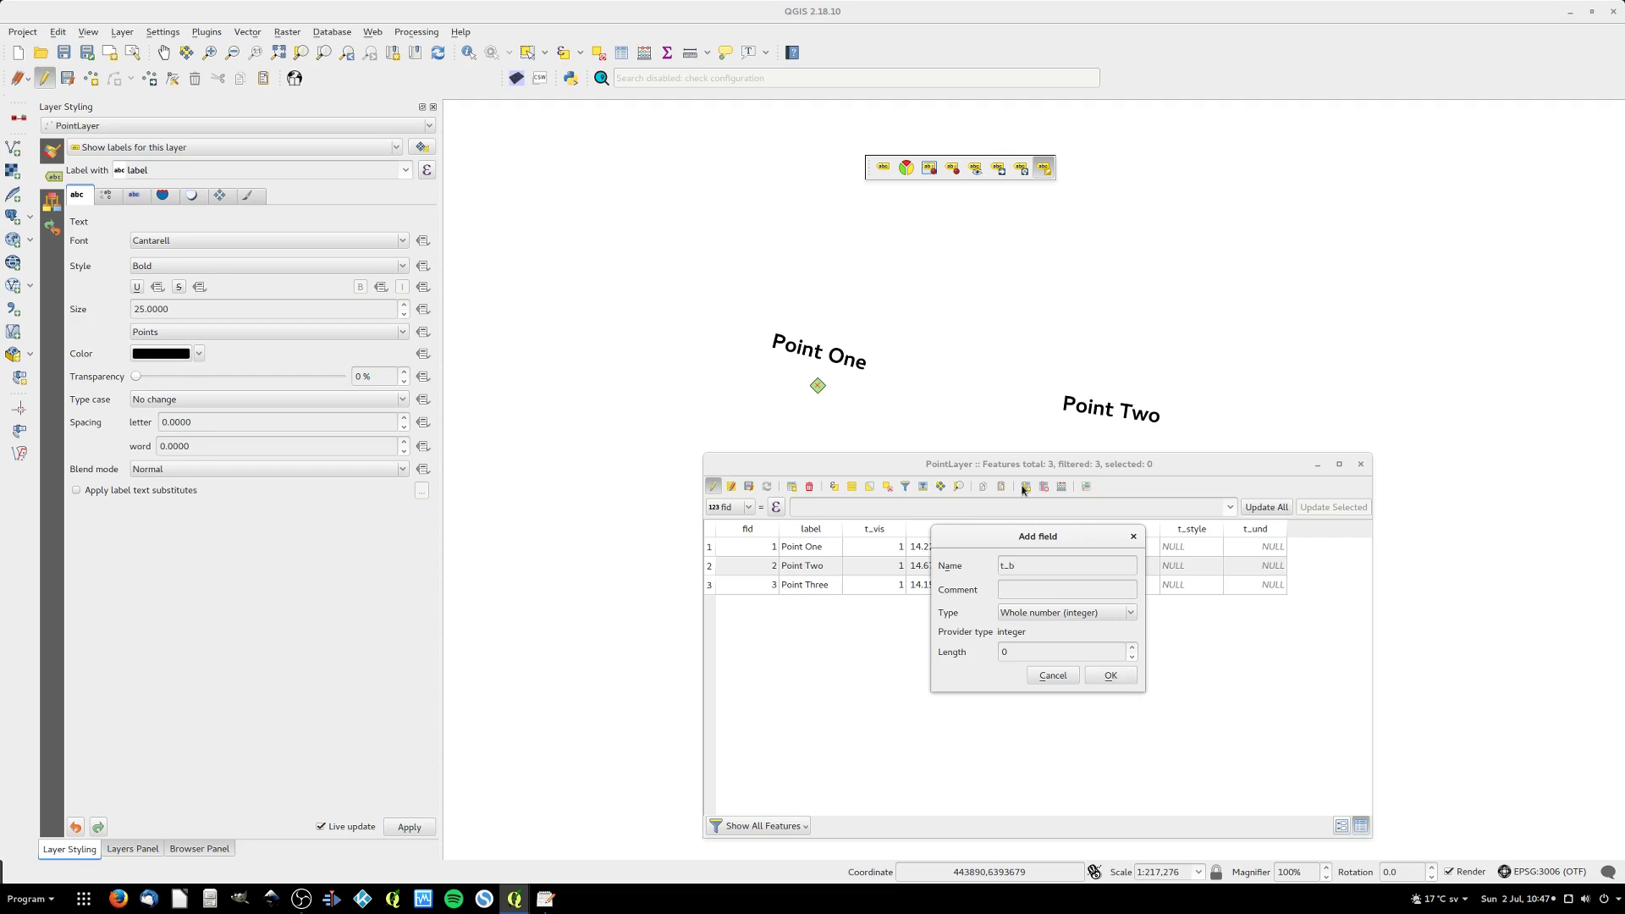
type("ol")
key("Return")
left_click(1024, 489)
key("Return")
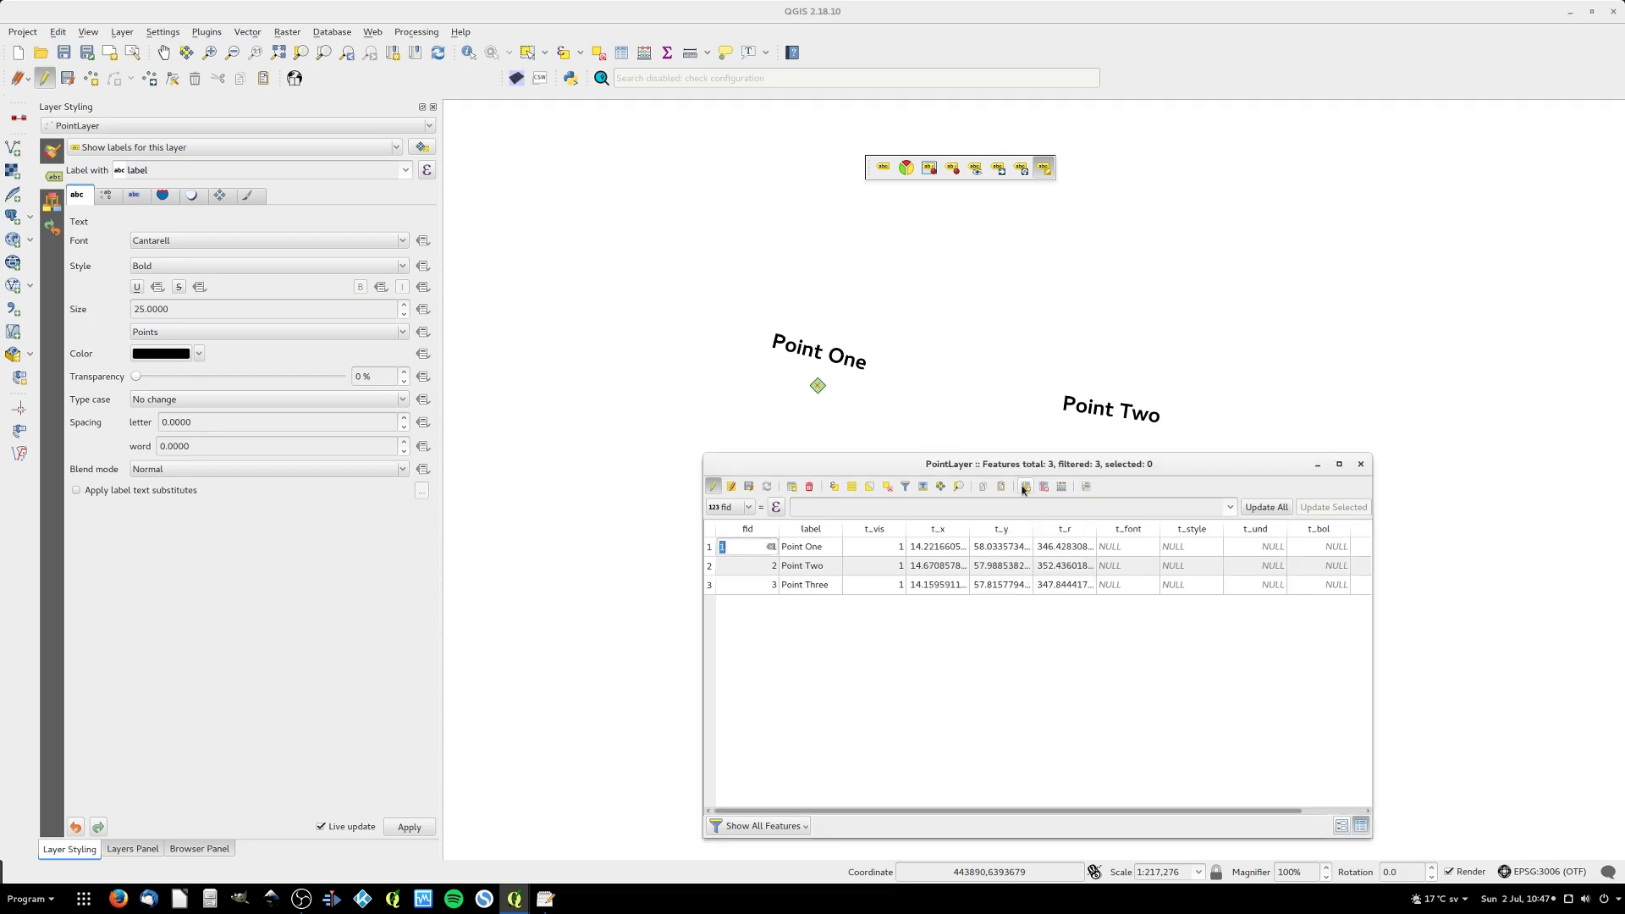
left_click(1023, 489)
type("t_size")
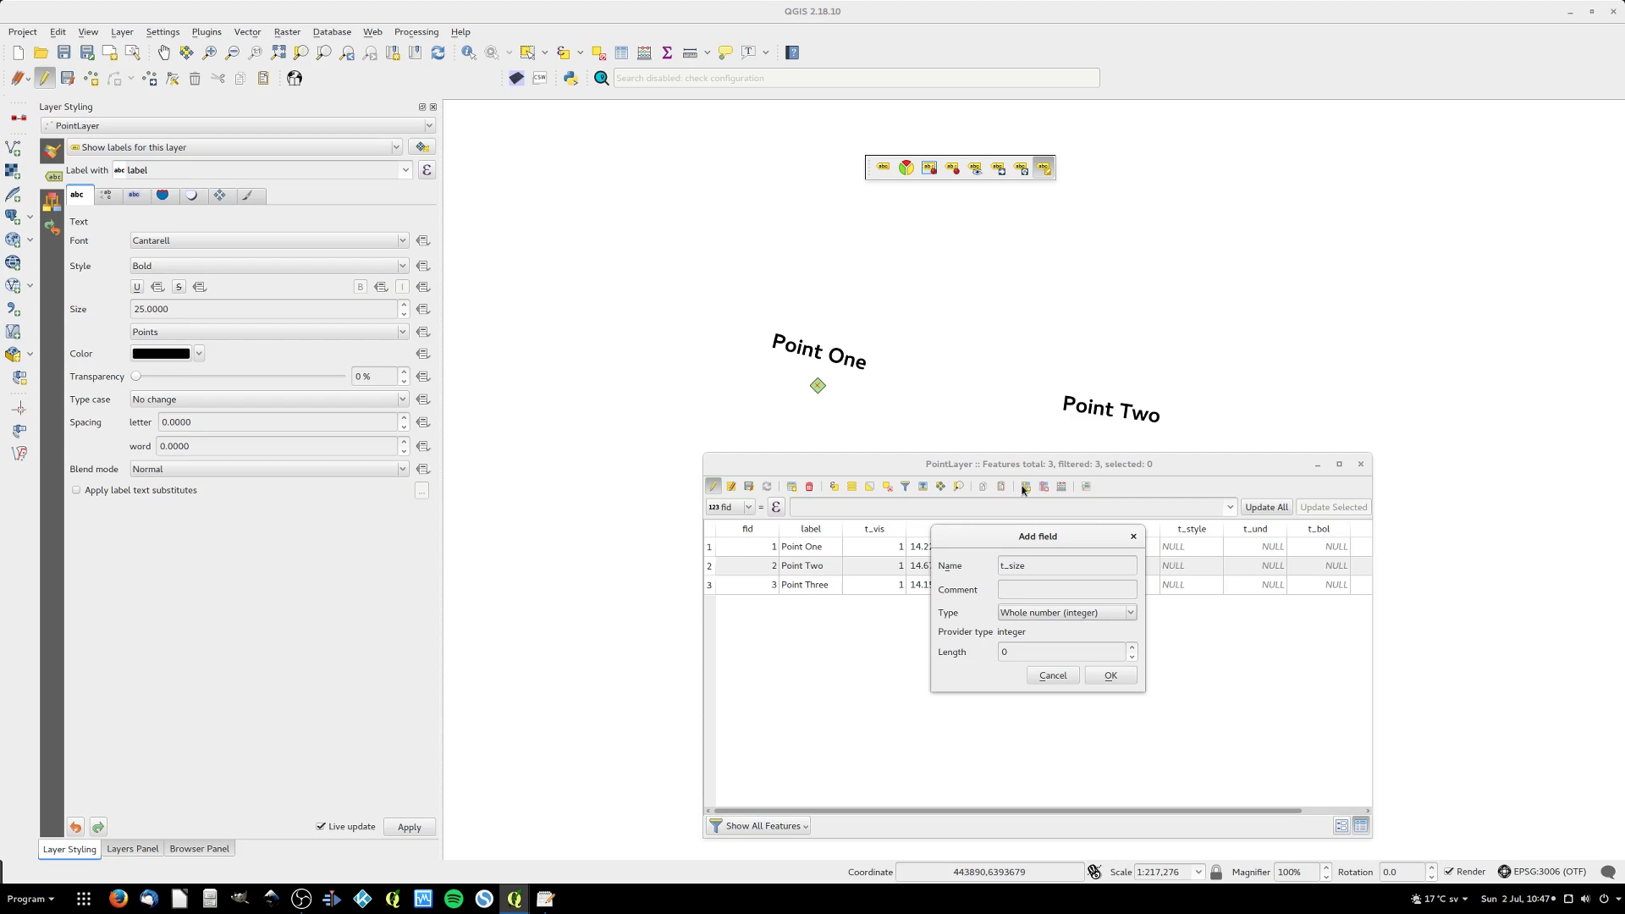
key("Return")
- Add one last field with a changed type for the label colour
left_click(1023, 490)
key("Tab")
key("Down")
key("Down")
key("Return")
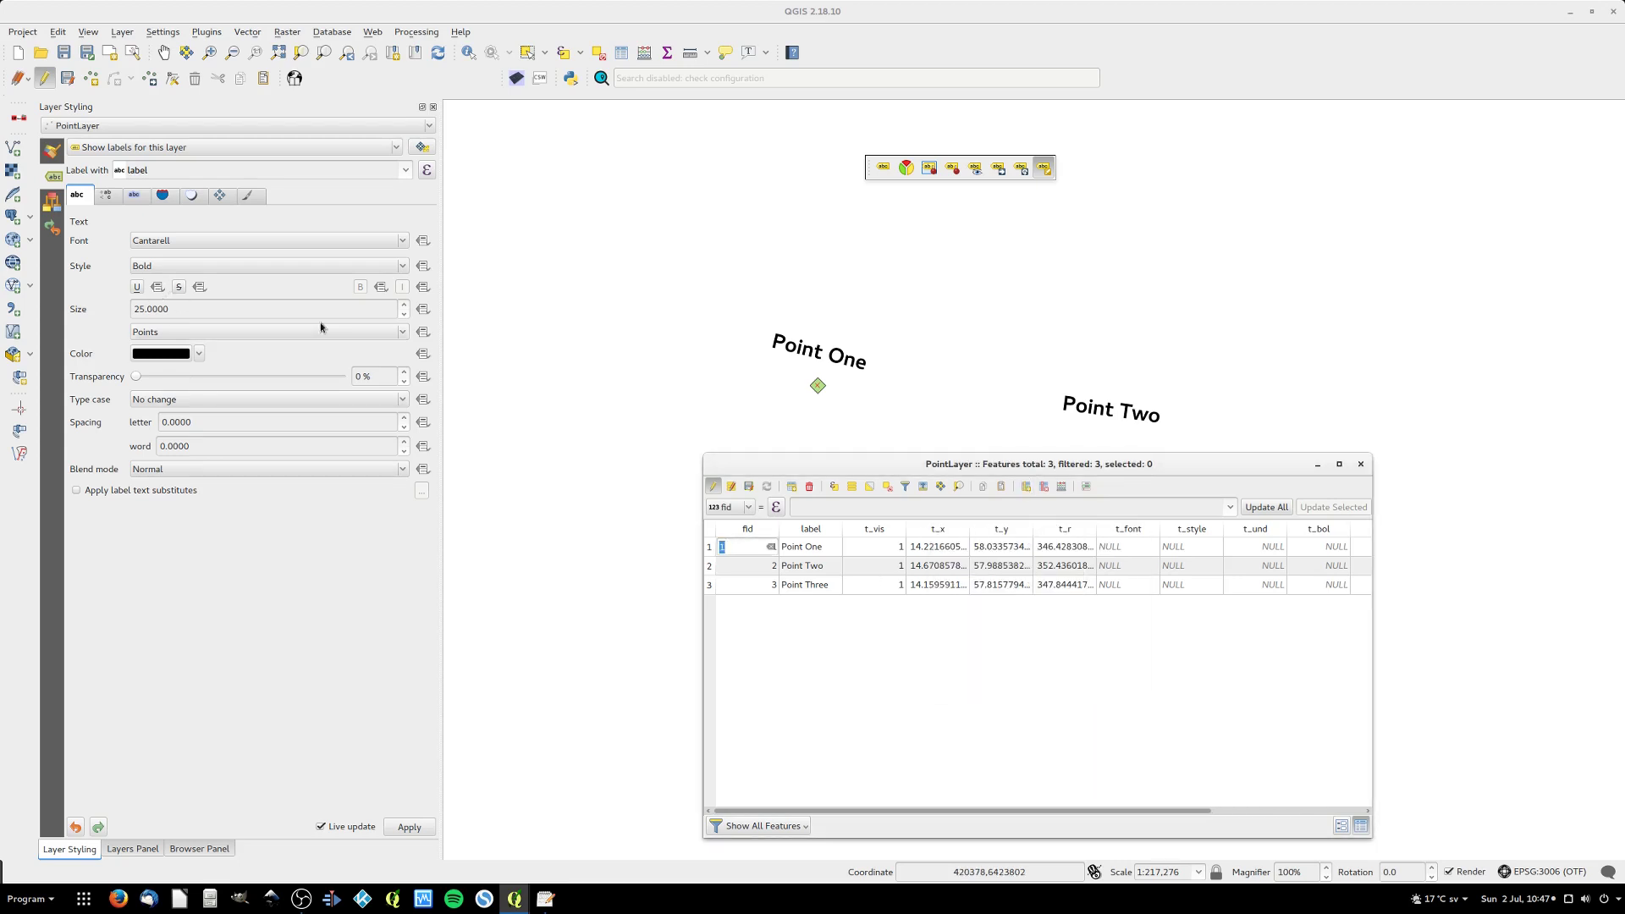
- Drive label font, style, underline and bold from t_font, t_style, t_und and t_bol
left_click(318, 593)
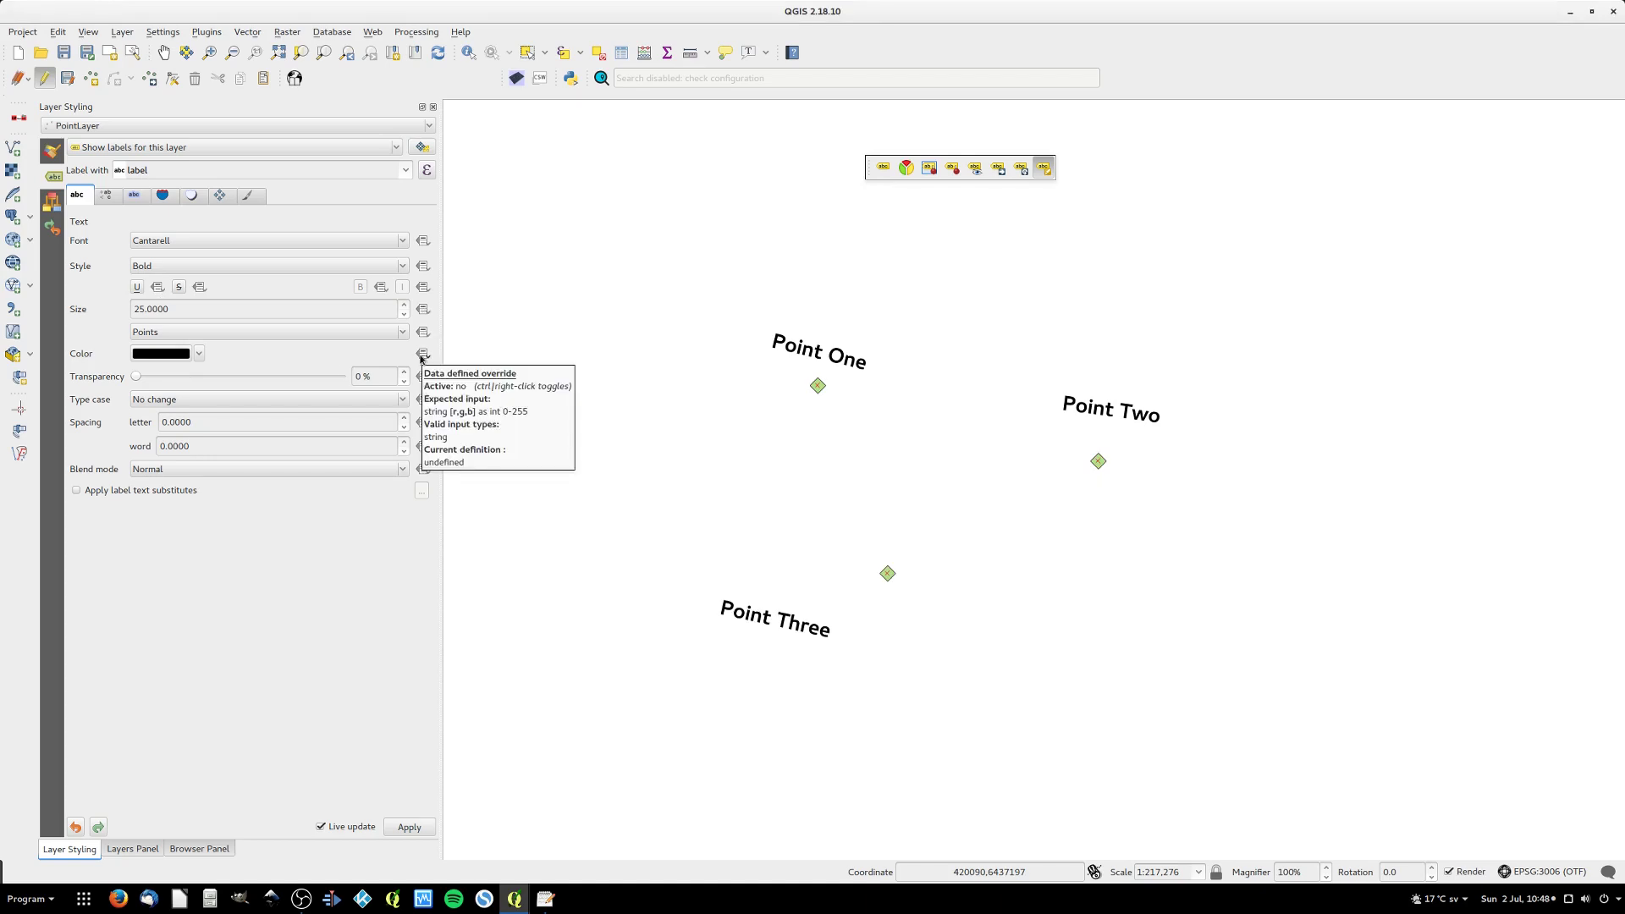
left_click(423, 240)
left_click(580, 332)
left_click(423, 266)
left_click(558, 370)
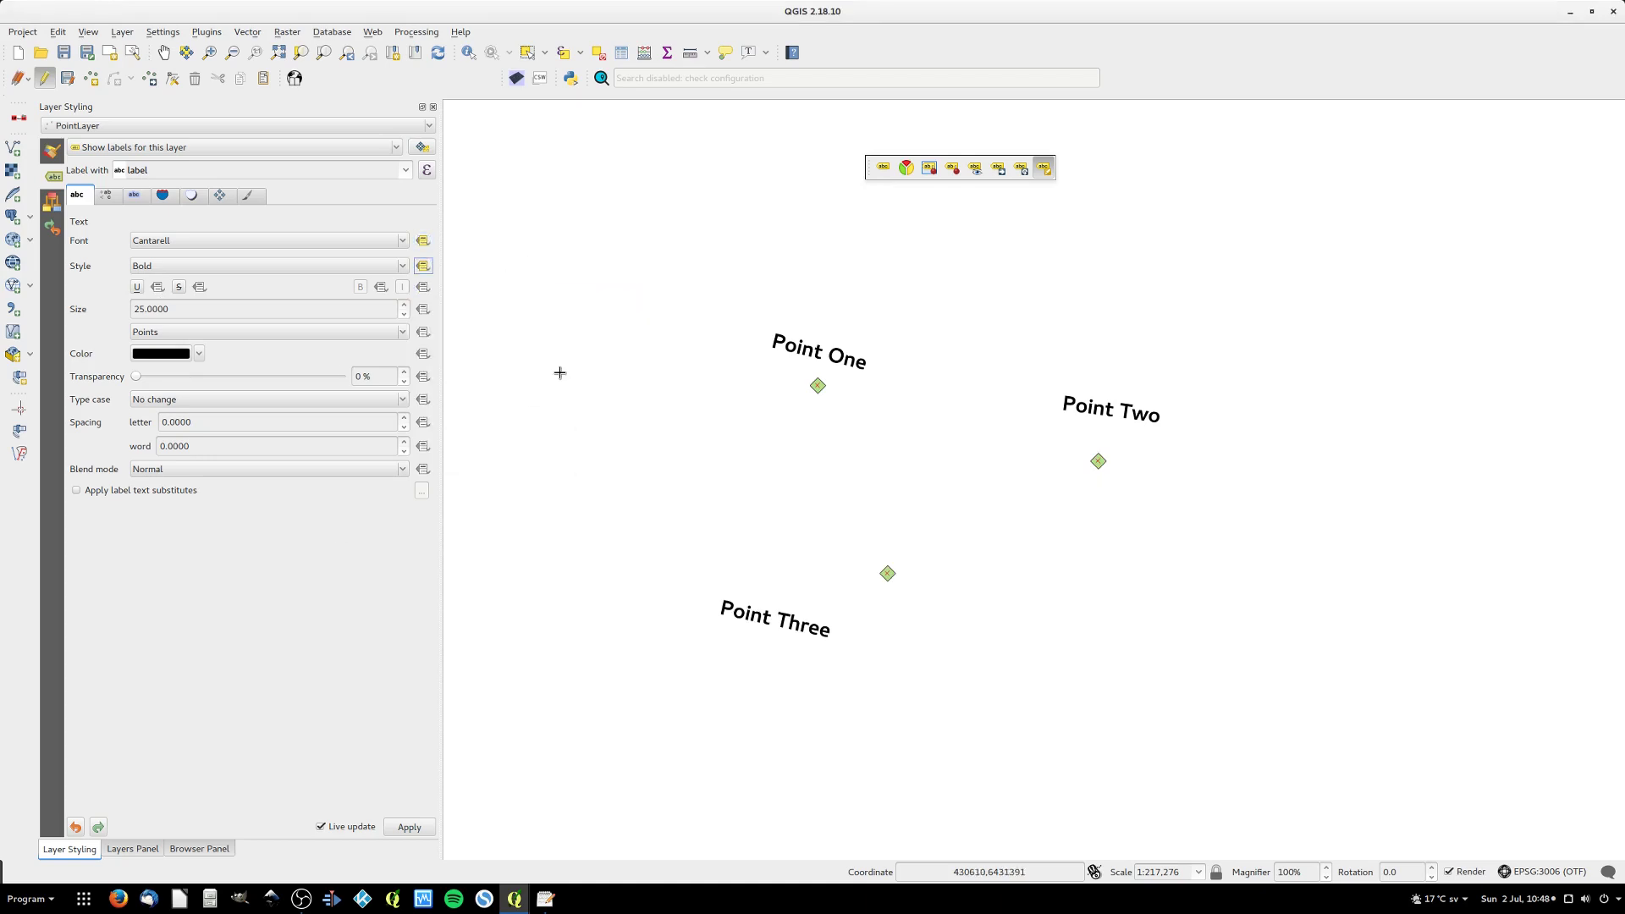
left_click(157, 287)
left_click(330, 472)
left_click(381, 287)
- Link the italic, size and colour overrides to t_ita, t_size and a text colour field
mouse_move(478, 347)
left_click(547, 493)
left_click(423, 287)
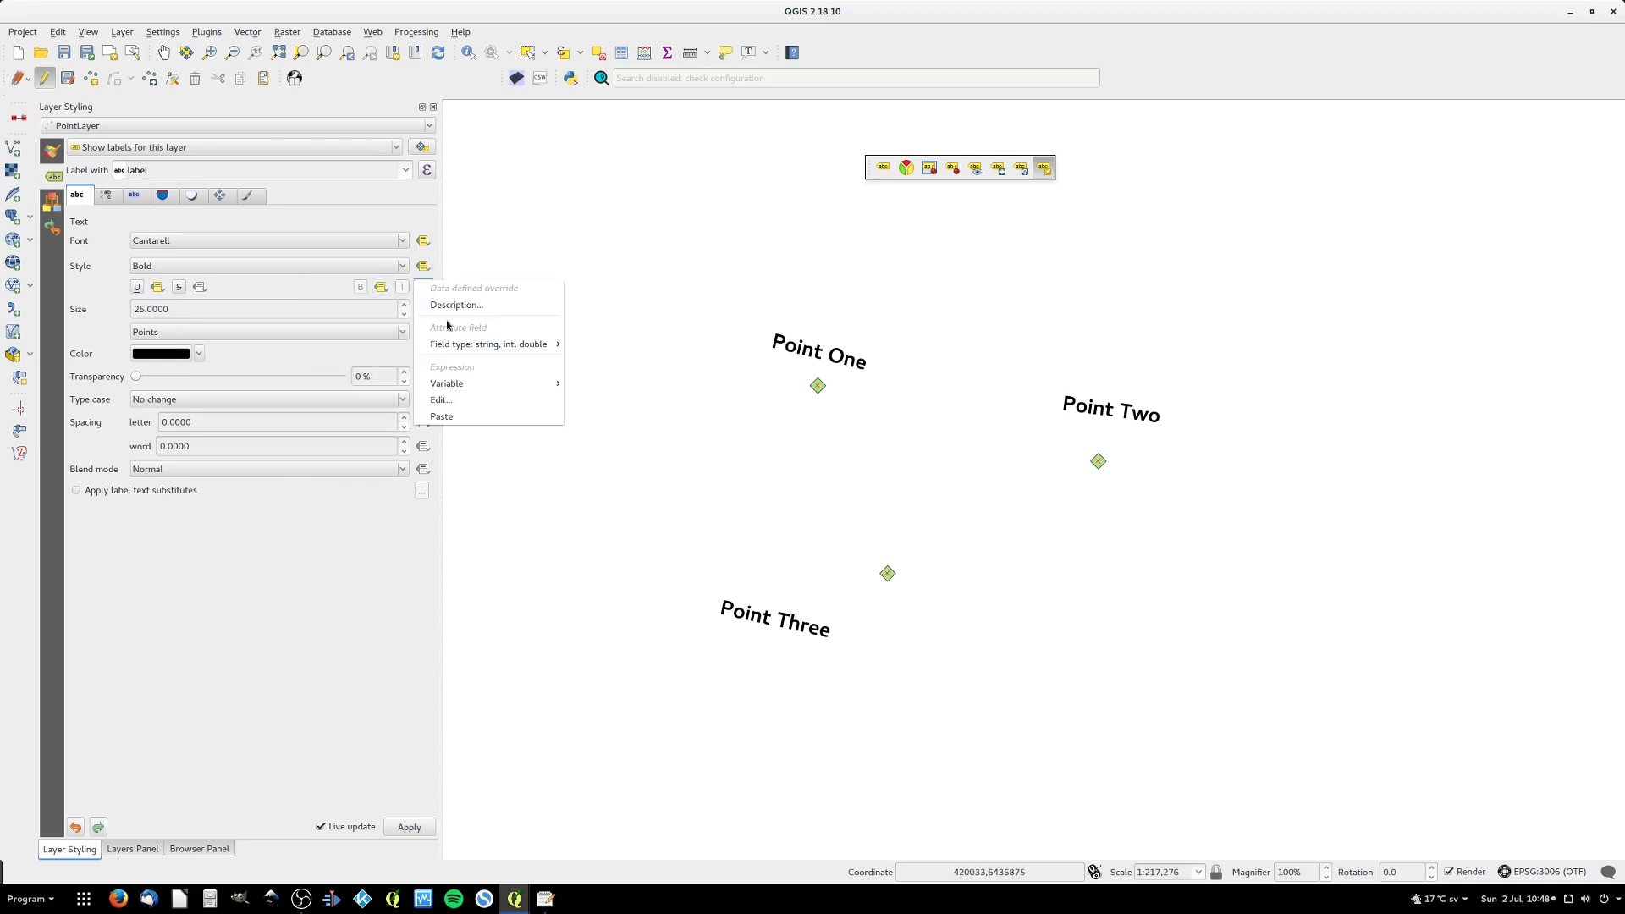
left_click(590, 510)
left_click(424, 309)
left_click(612, 548)
left_click(423, 354)
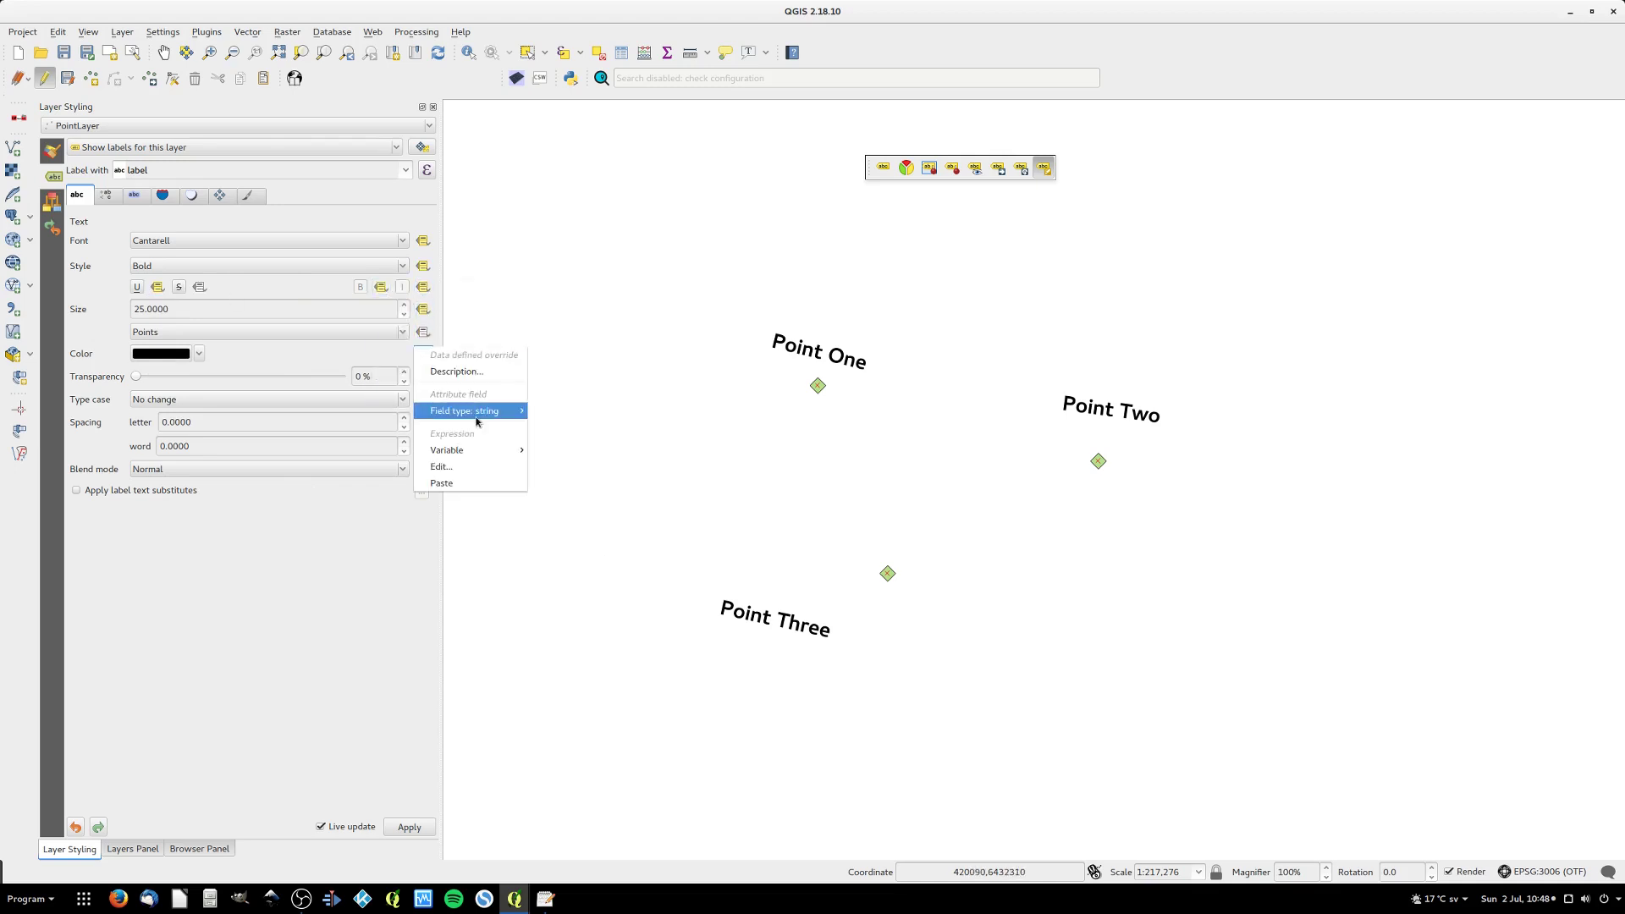
mouse_move(486, 410)
left_click(584, 479)
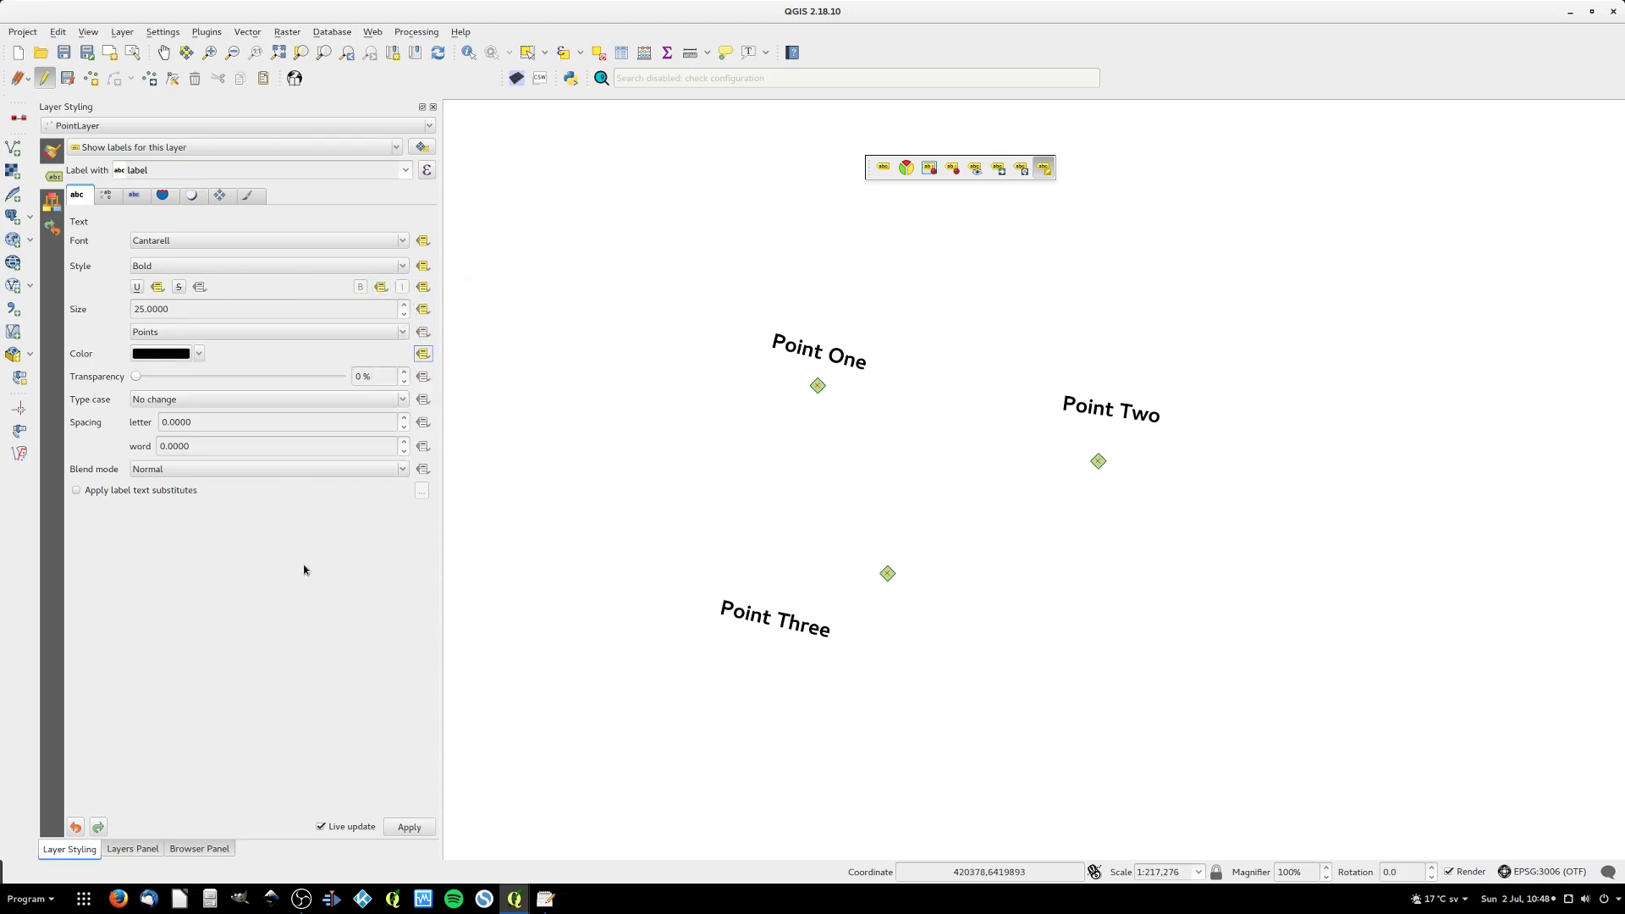
- Give the Point Two label the Great Vibes font at size 44, italic
left_click(1098, 419)
left_click_drag(1258, 350, 1350, 199)
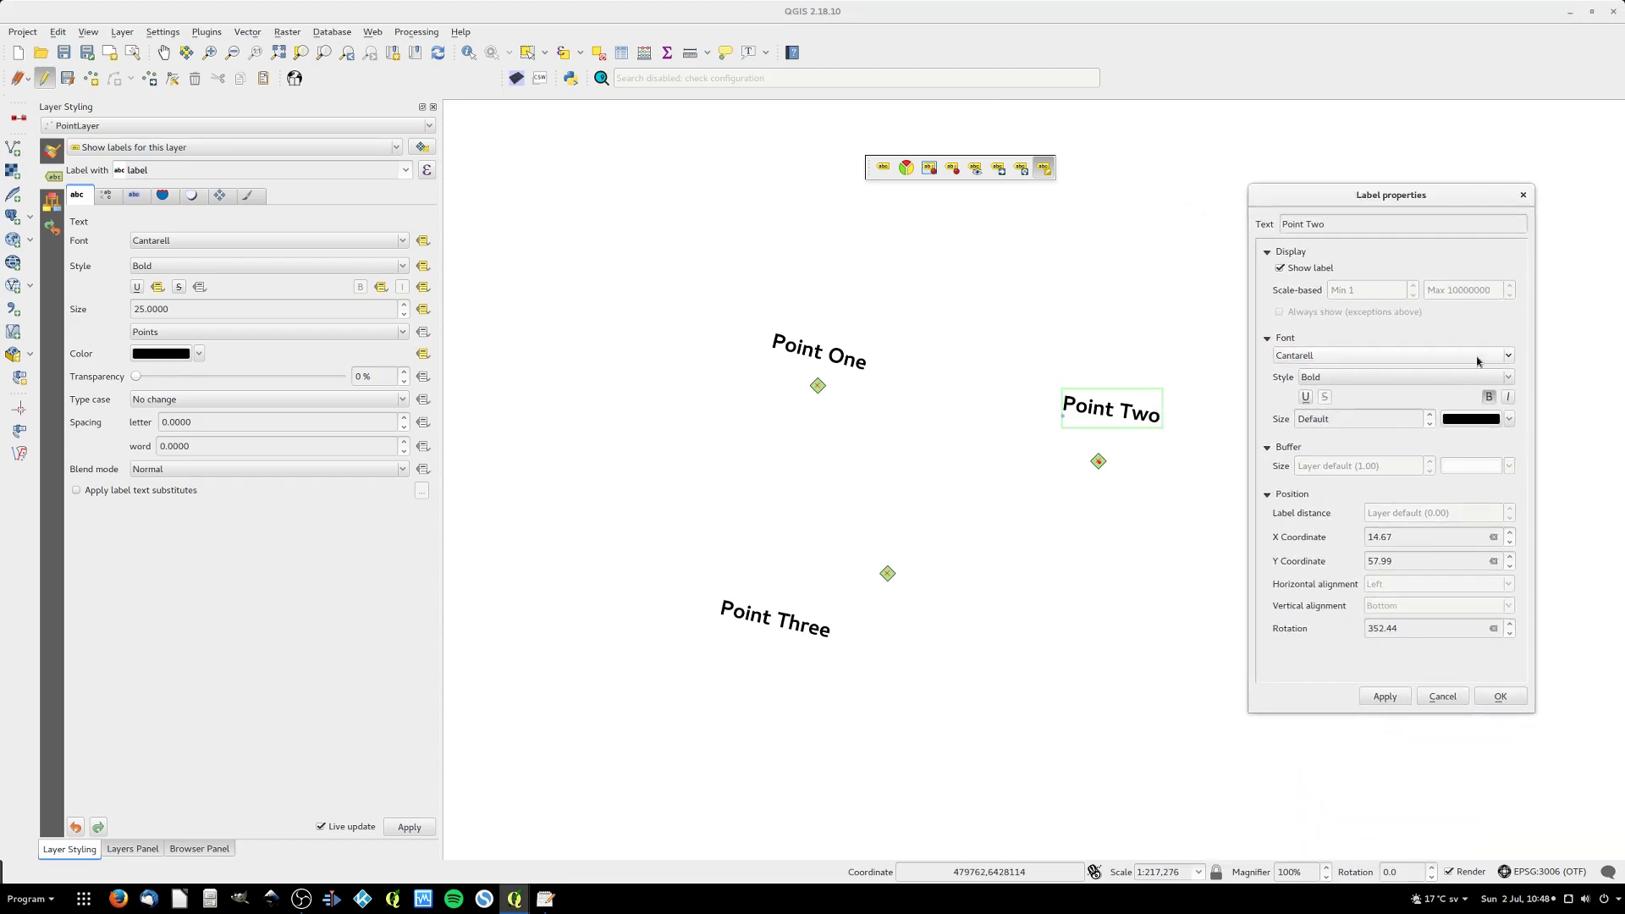
left_click(1475, 357)
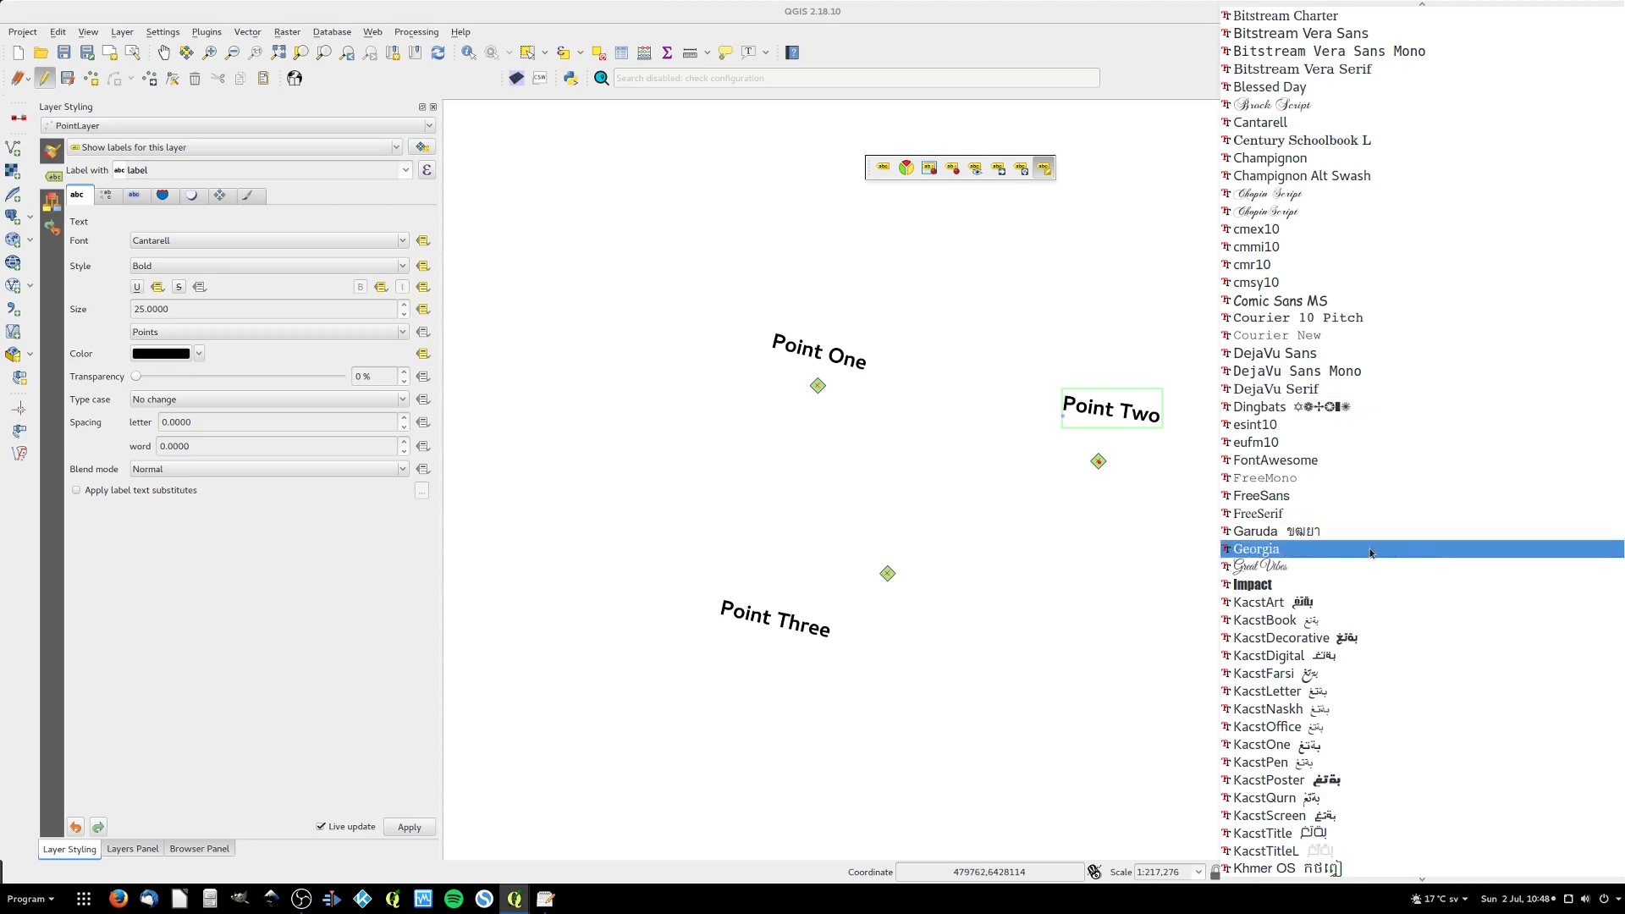
left_click(1302, 569)
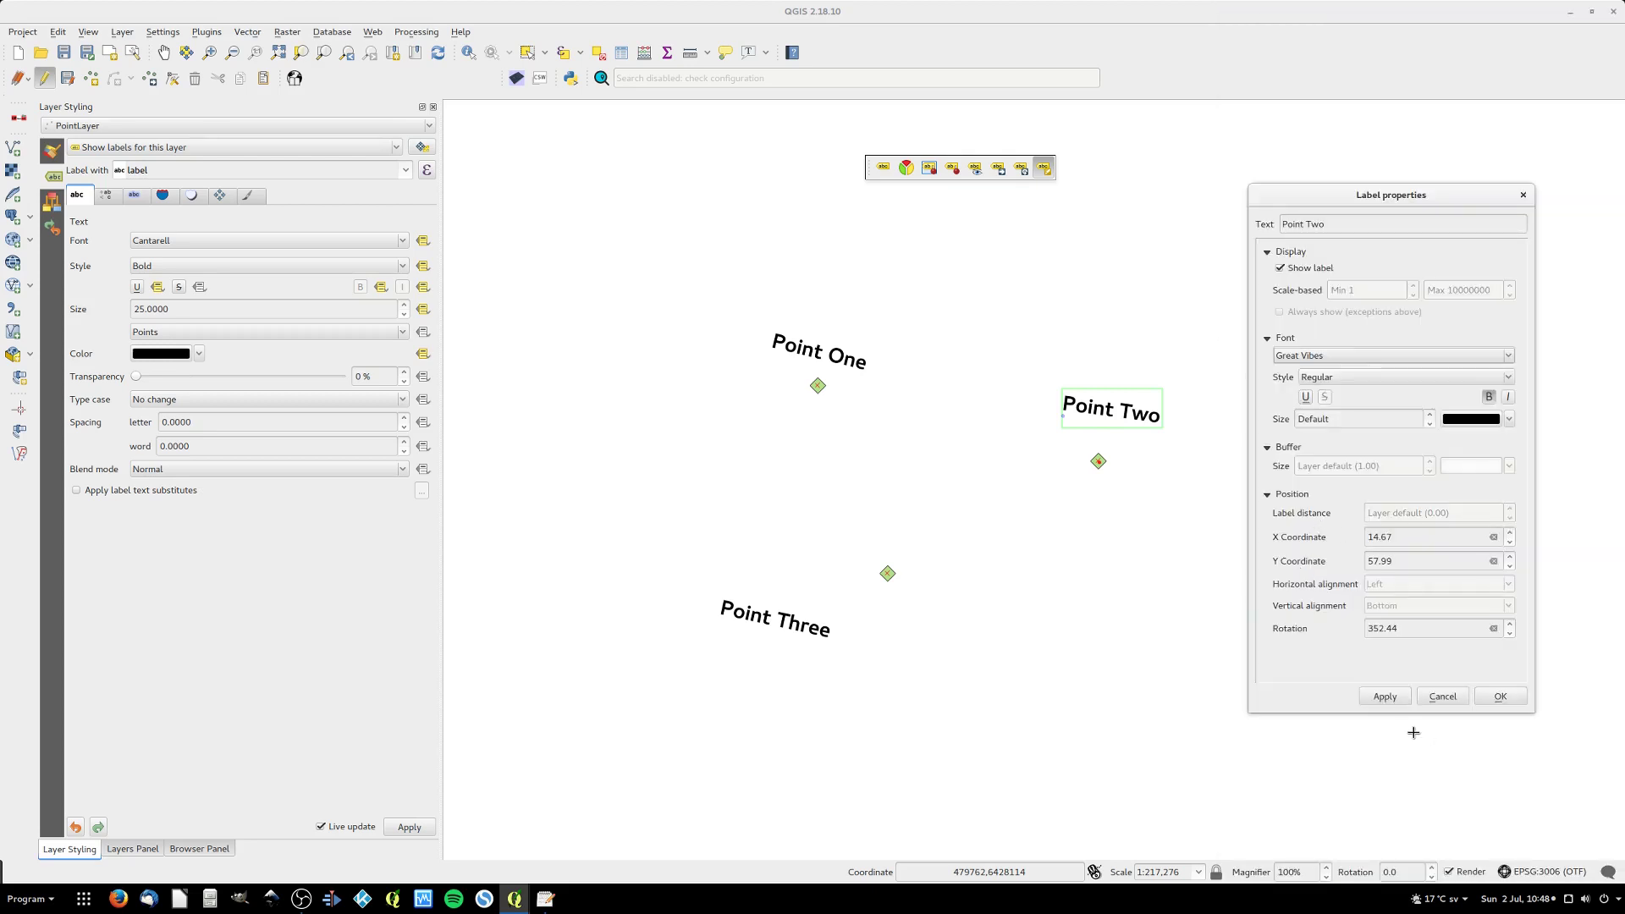
left_click(1398, 697)
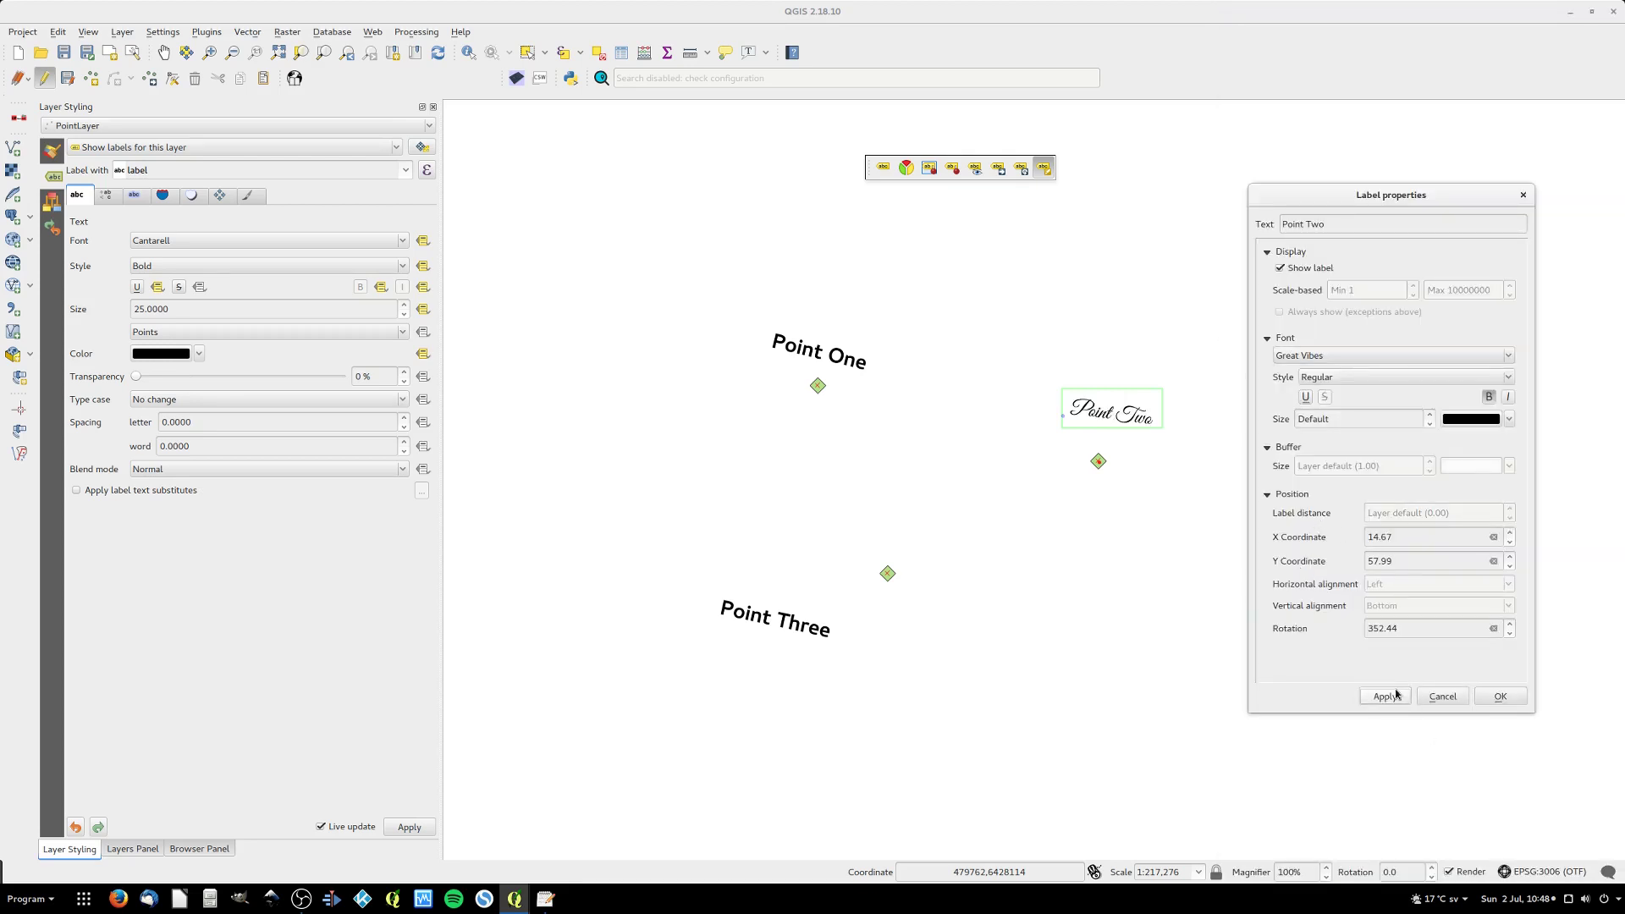
left_click(1355, 420)
left_click(1399, 697)
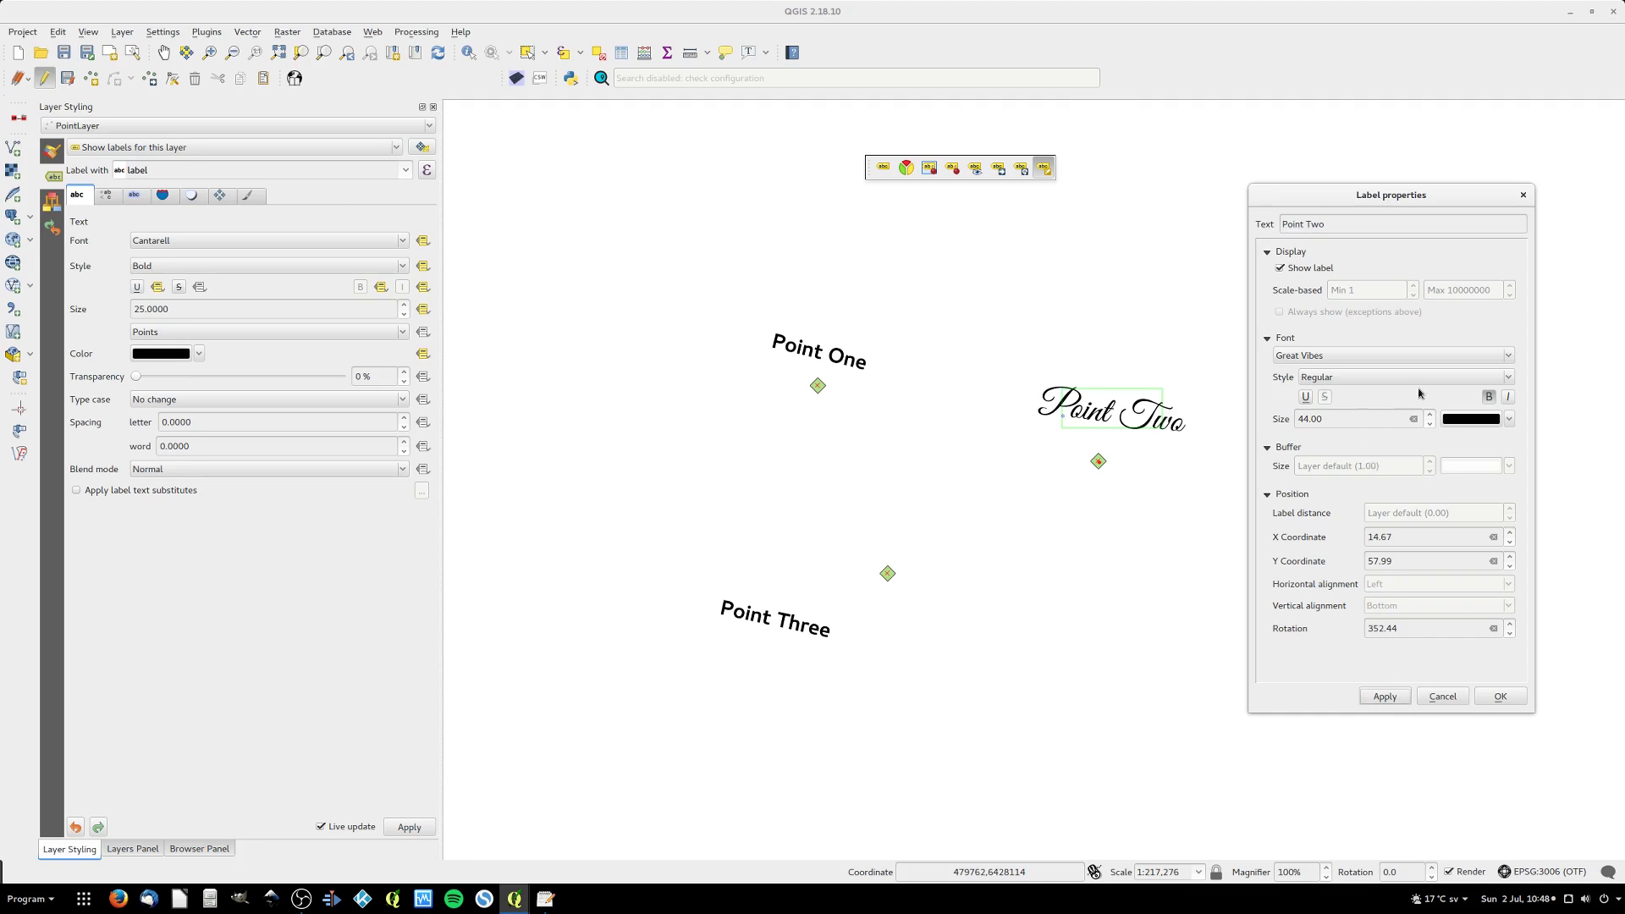
left_click(1509, 398)
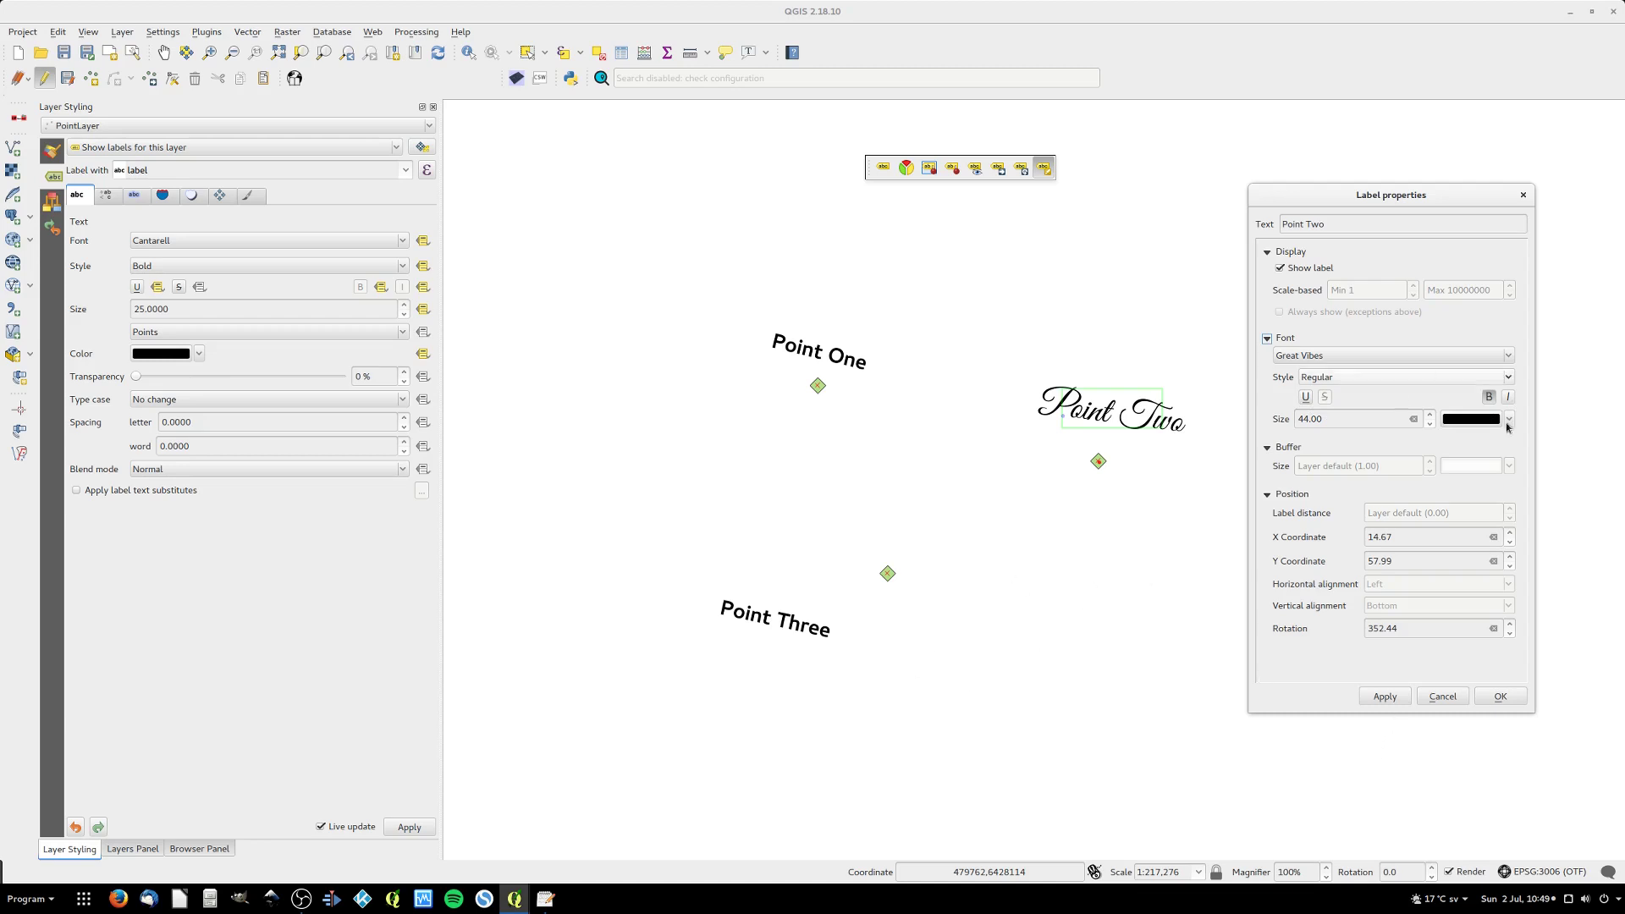
left_click(1522, 696)
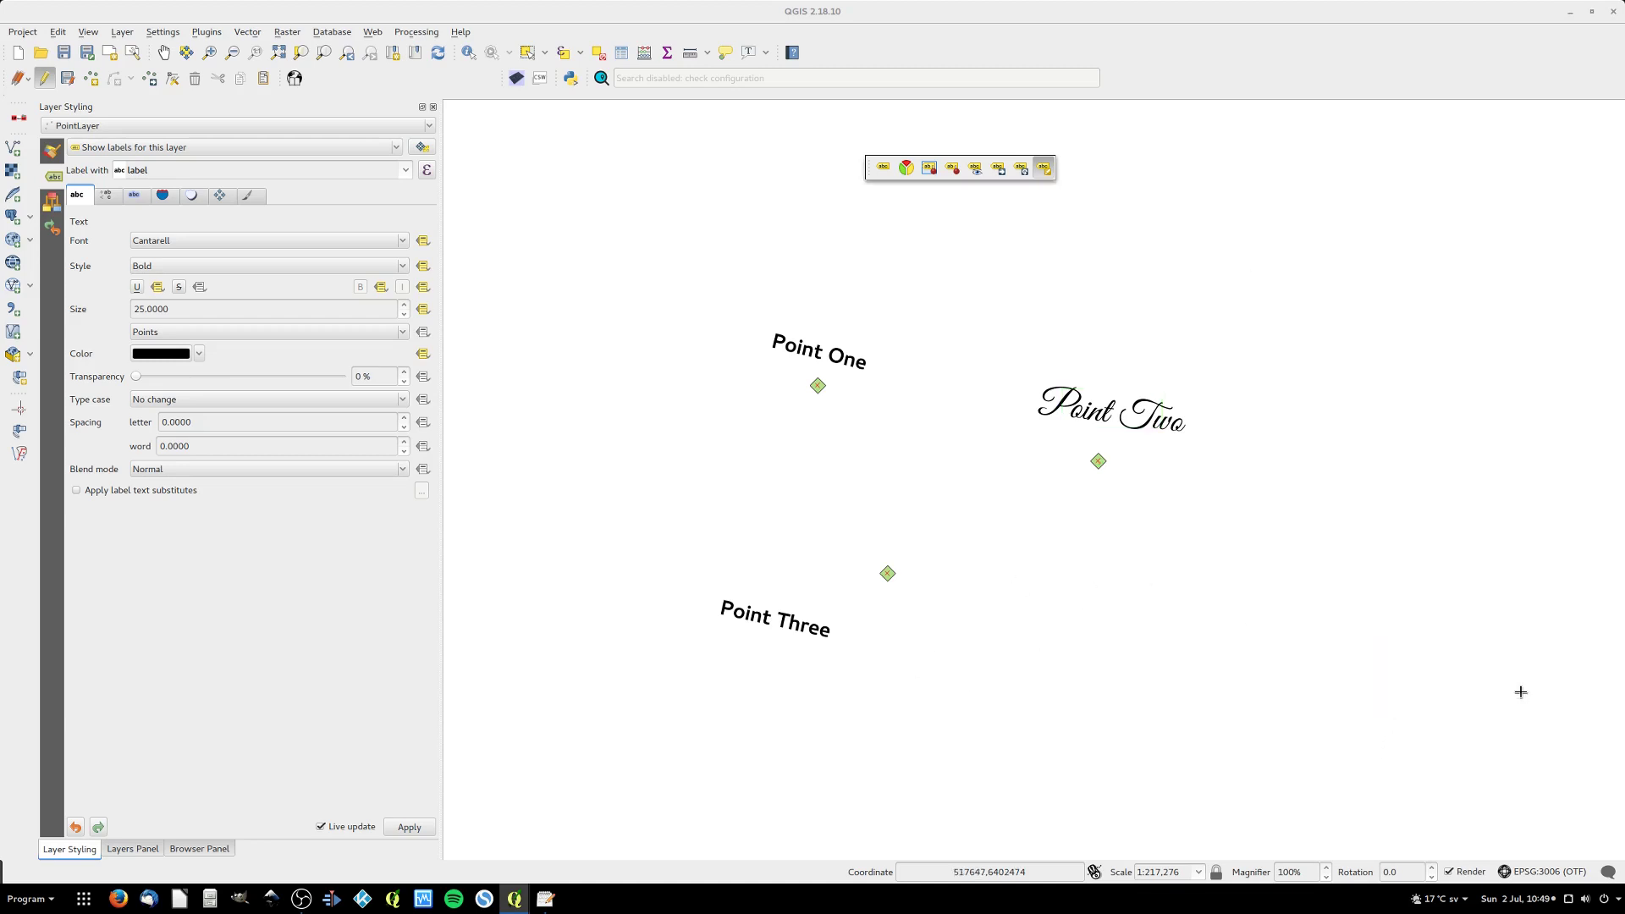
- Change Point Two's label text colour to blue
left_click(1161, 425)
left_click(1510, 442)
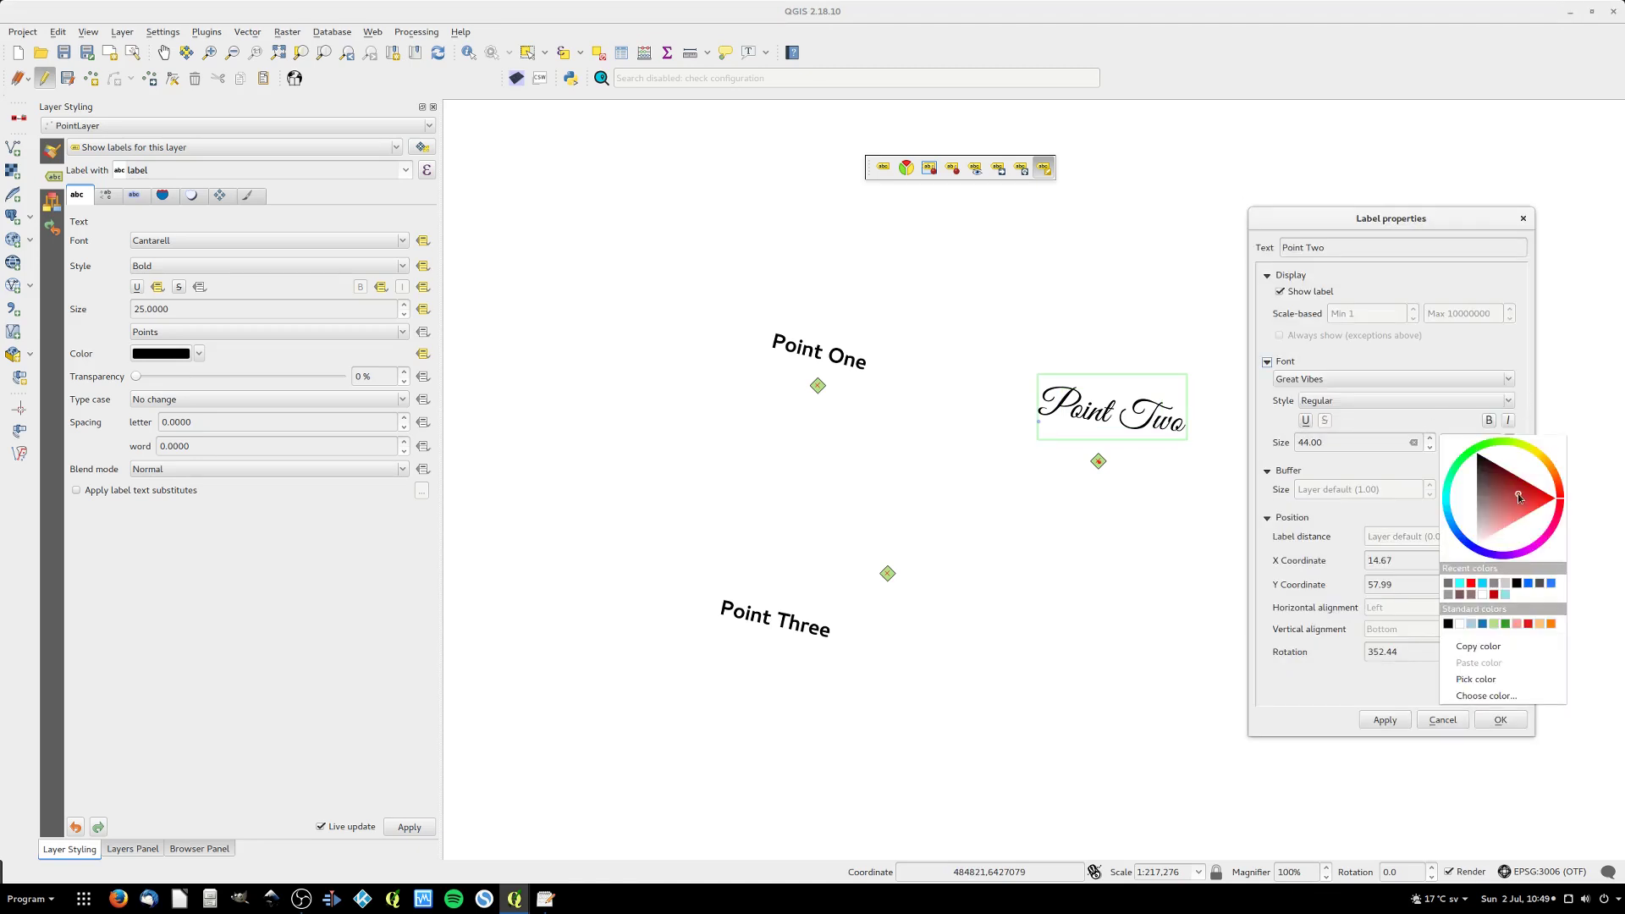
left_click(1479, 562)
left_click(1509, 726)
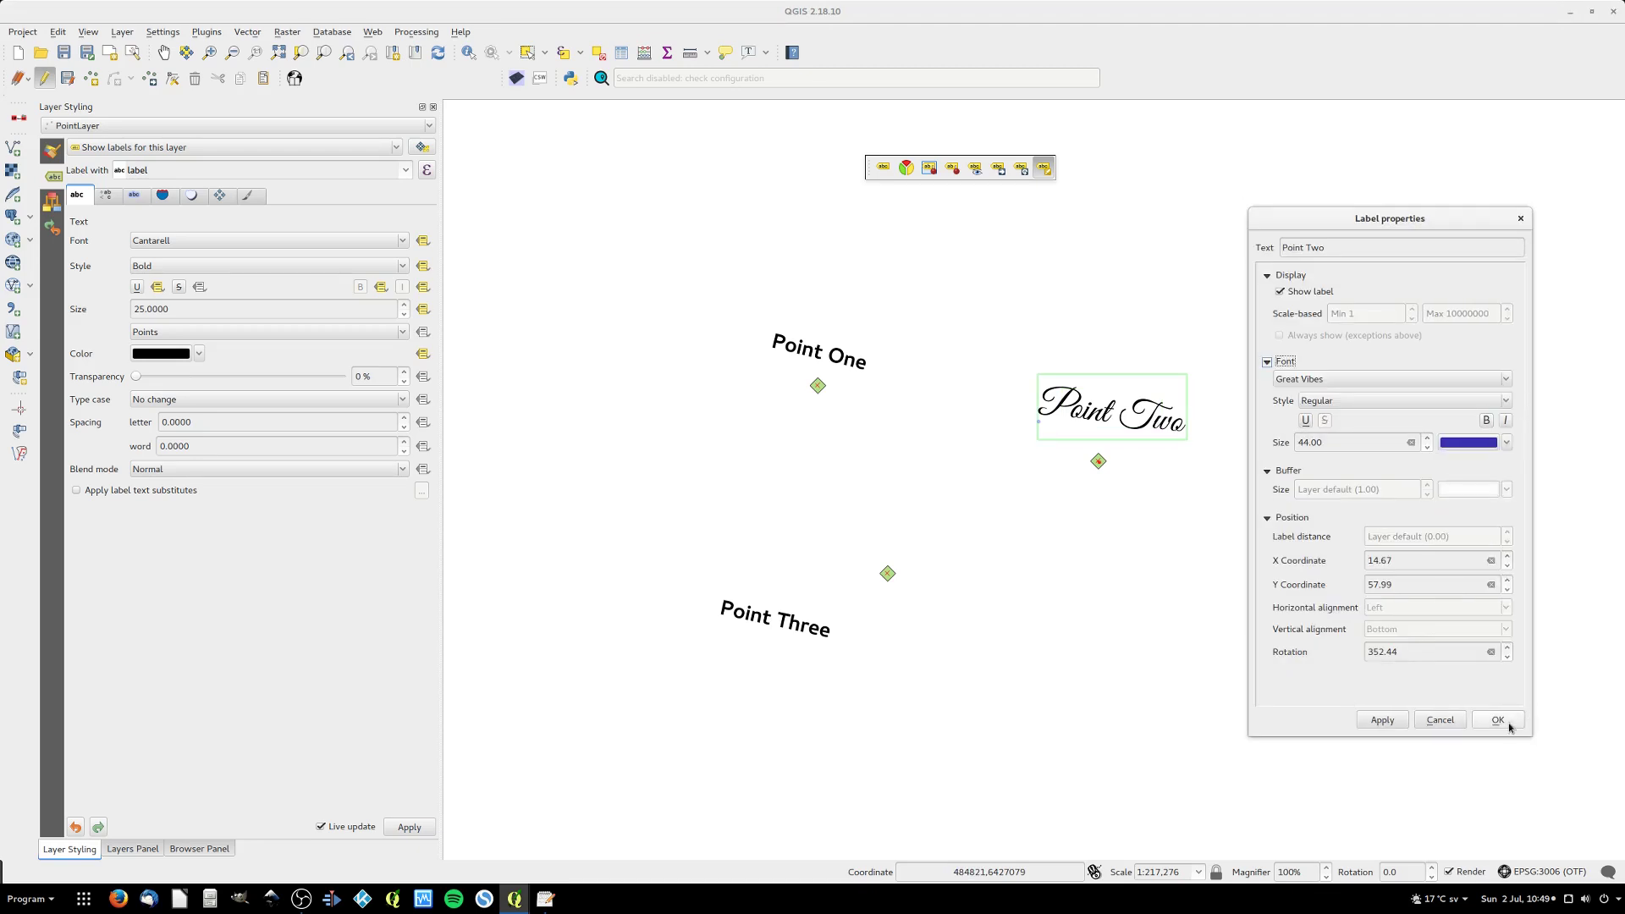
- Set the Point Three label to size 41 with a bright red text colour
left_click(1497, 720)
left_click(775, 617)
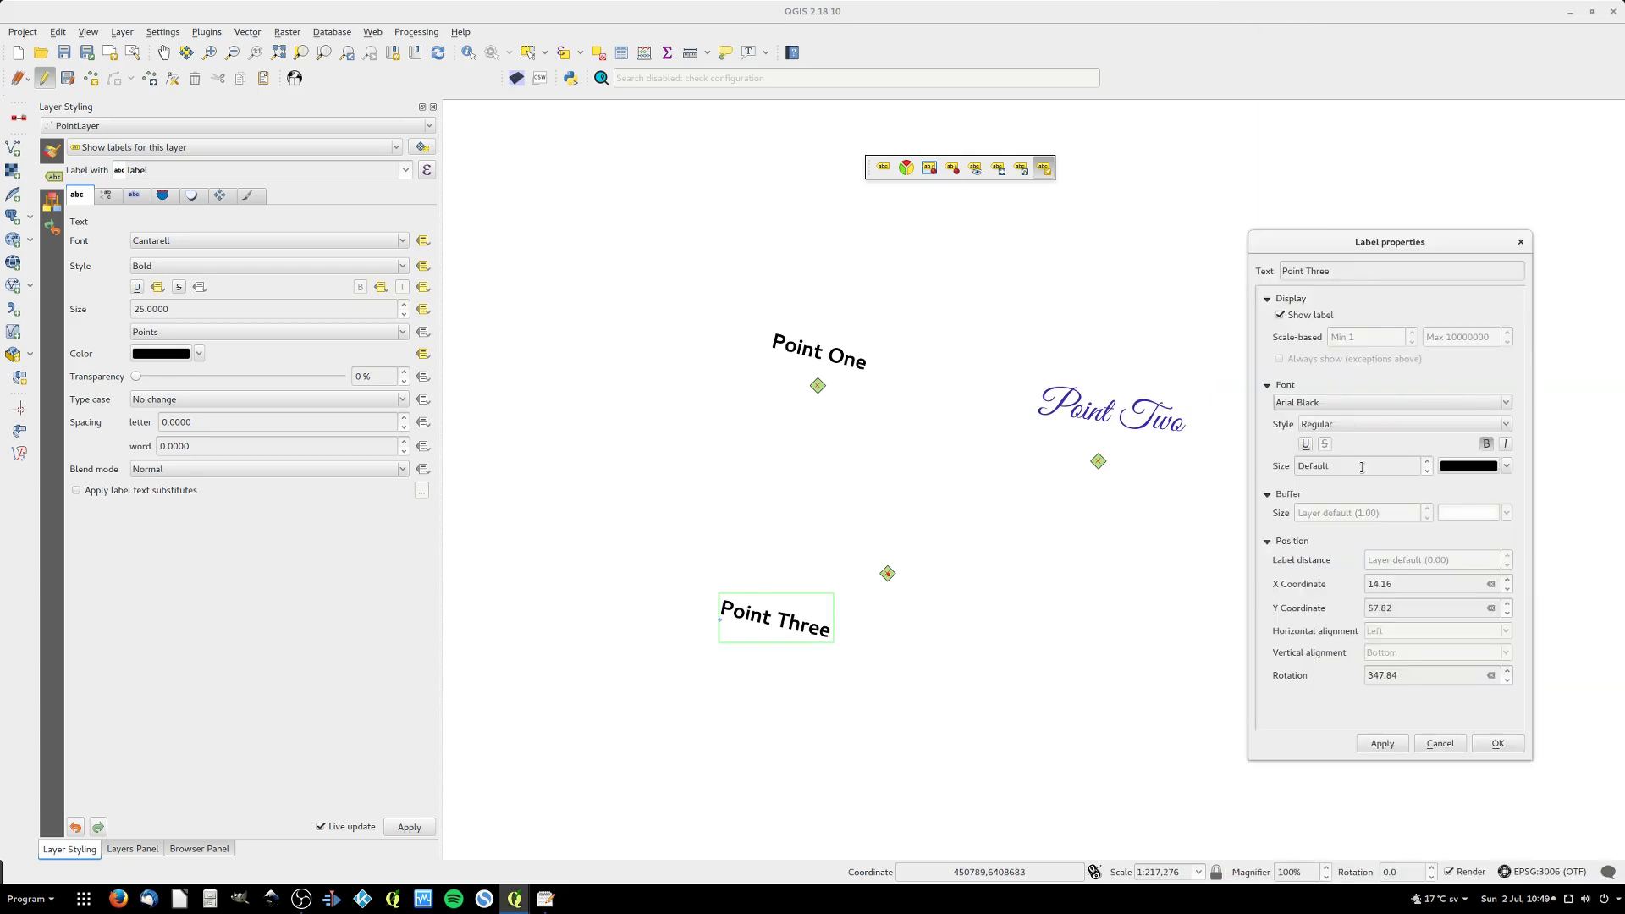
left_click(1362, 467)
type("41")
left_click(1382, 743)
left_click(1507, 465)
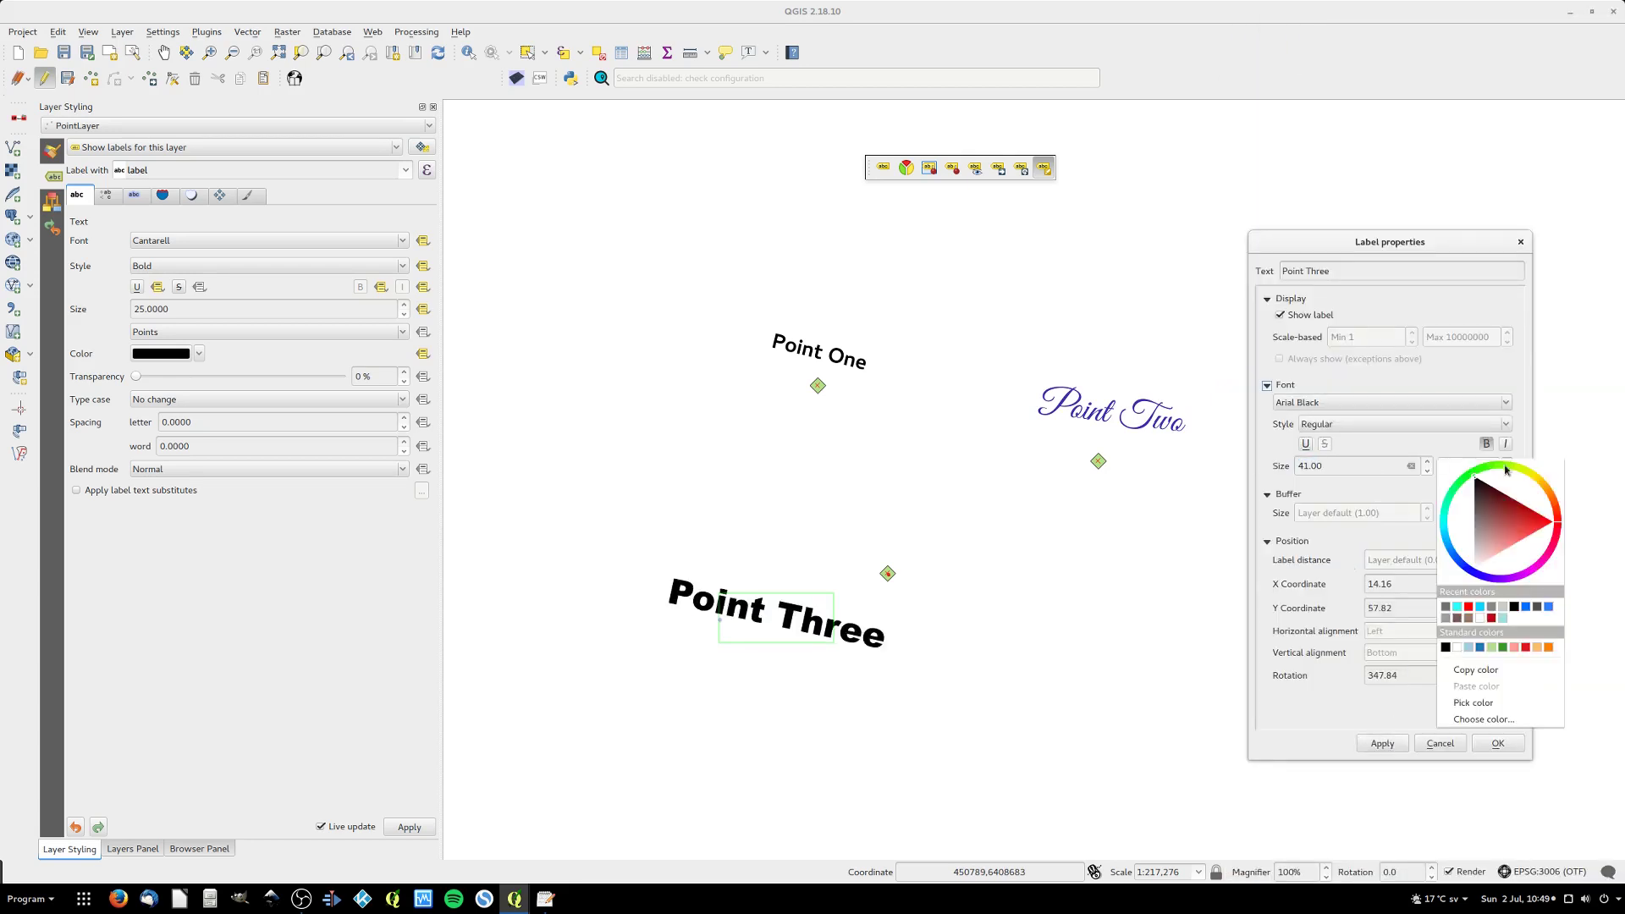
left_click(1392, 718)
left_click(1382, 743)
left_click(1508, 467)
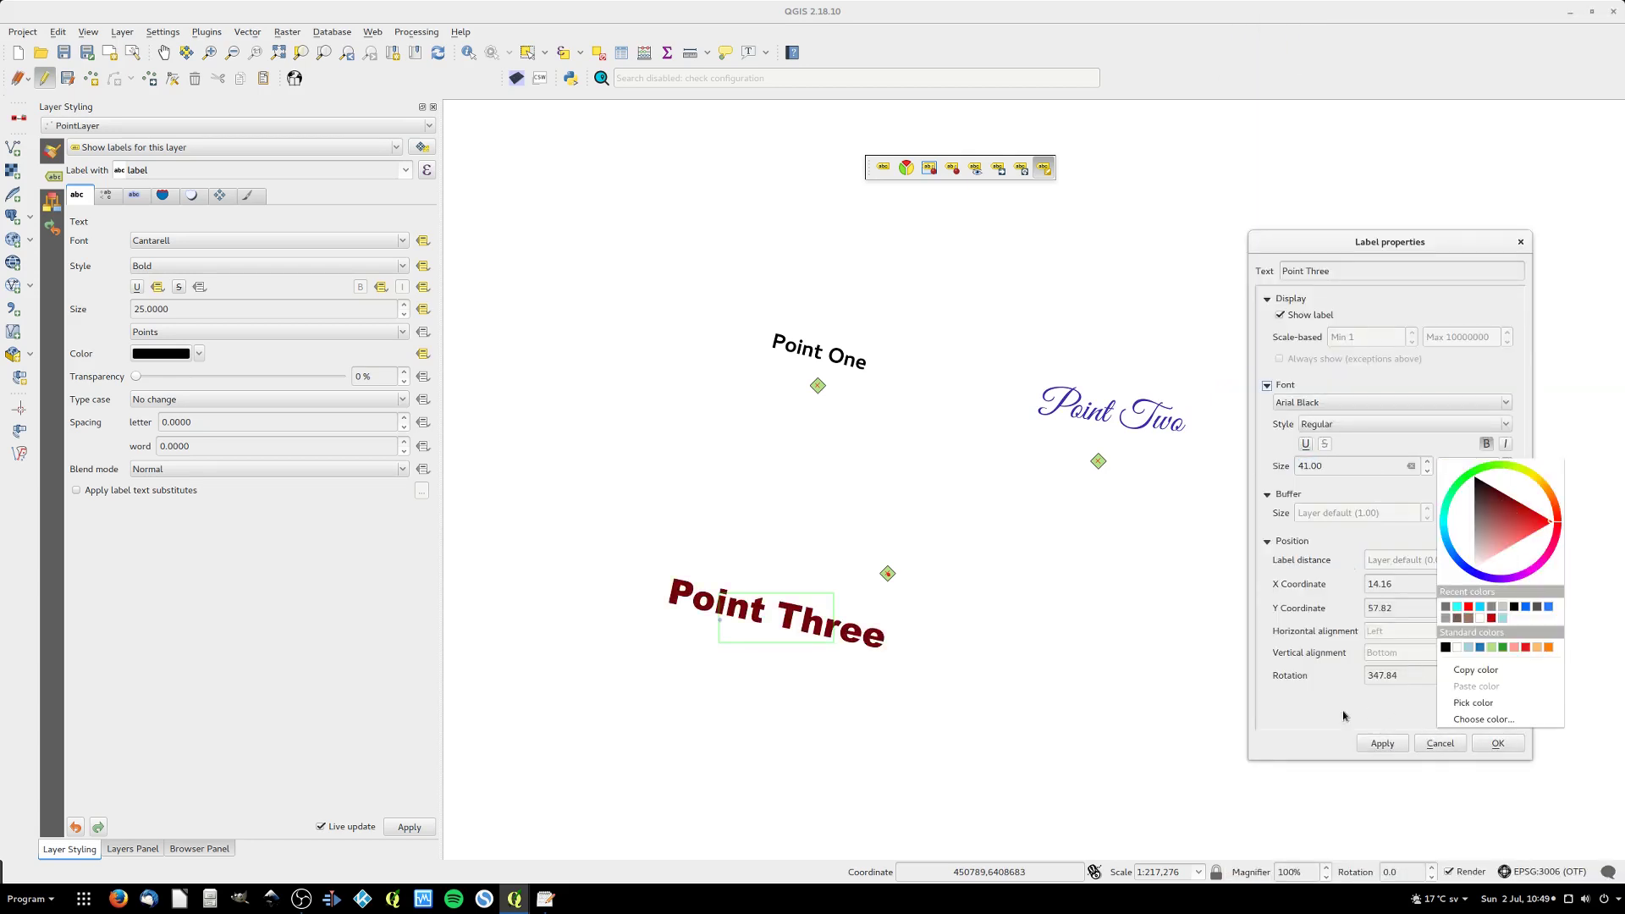
left_click(1525, 646)
left_click(1497, 743)
- Rotate the Point Three label to about 14°
left_click(1020, 168)
left_click_drag(668, 607, 960, 666)
left_click(998, 168)
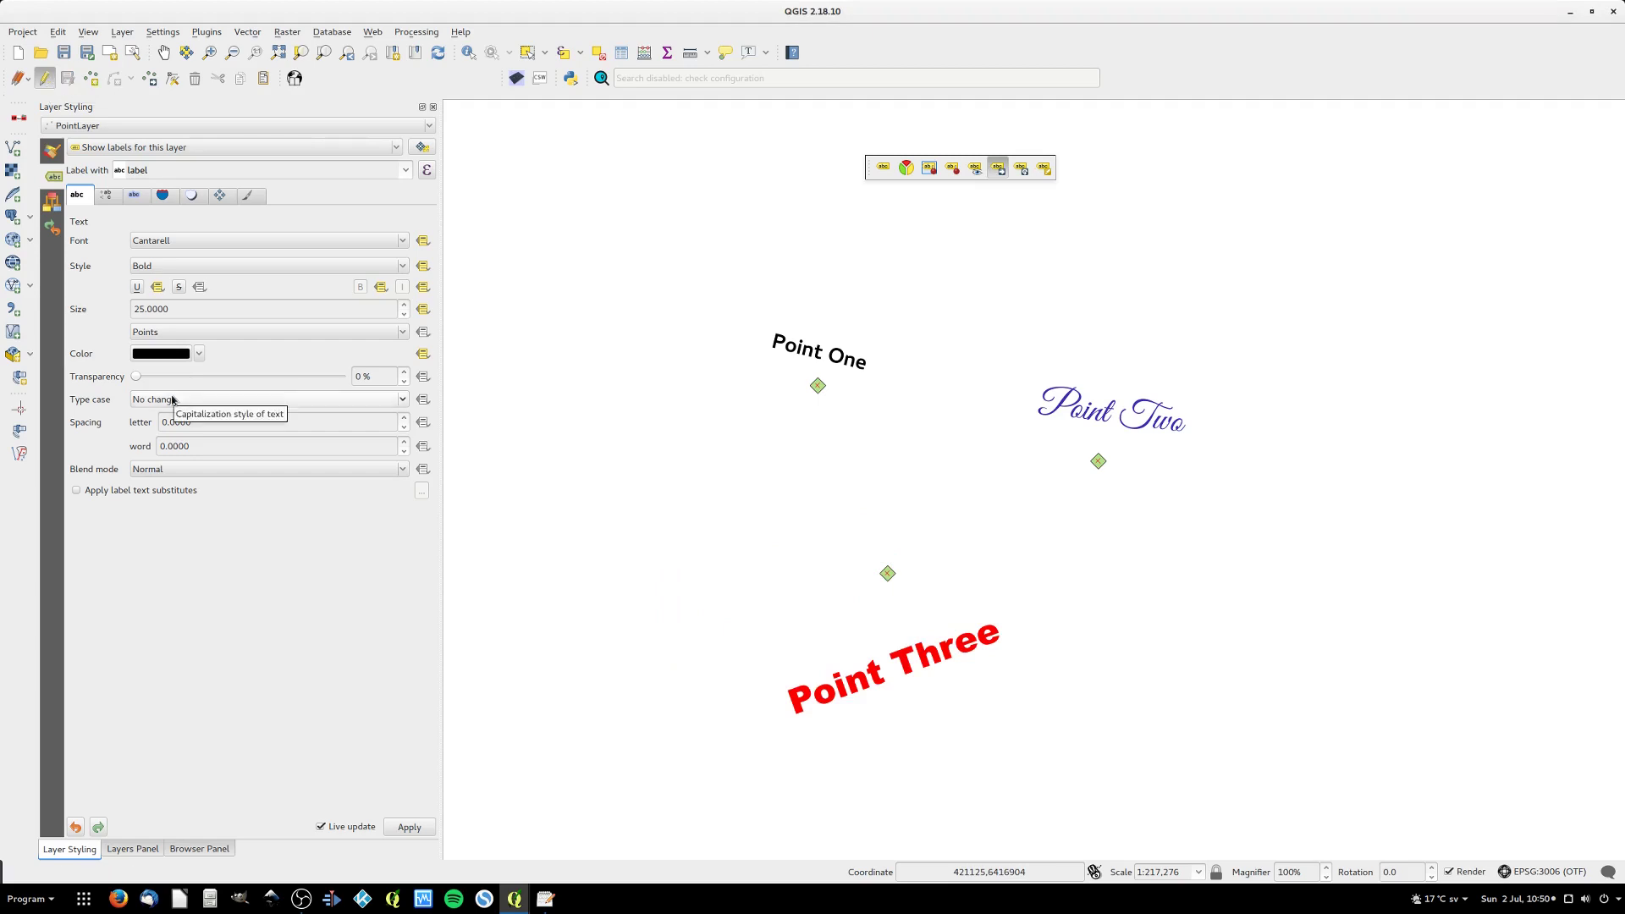
- Move Point Two's label up and right, and add a LineString geometry generator symbol layer
left_click_drag(1111, 410, 1189, 272)
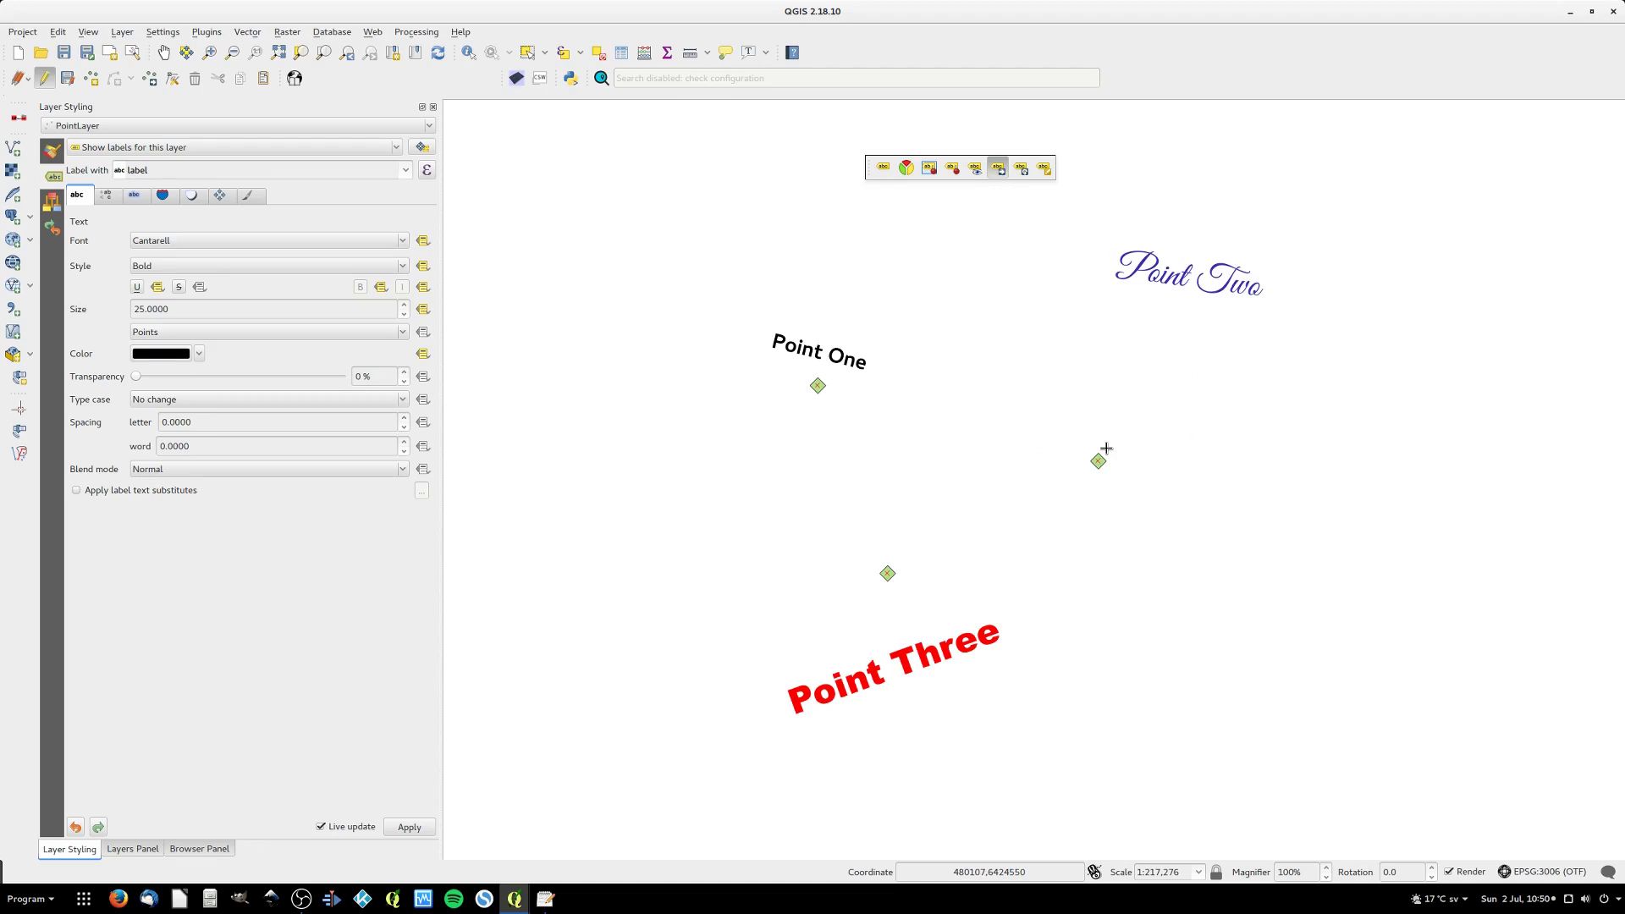
left_click(53, 152)
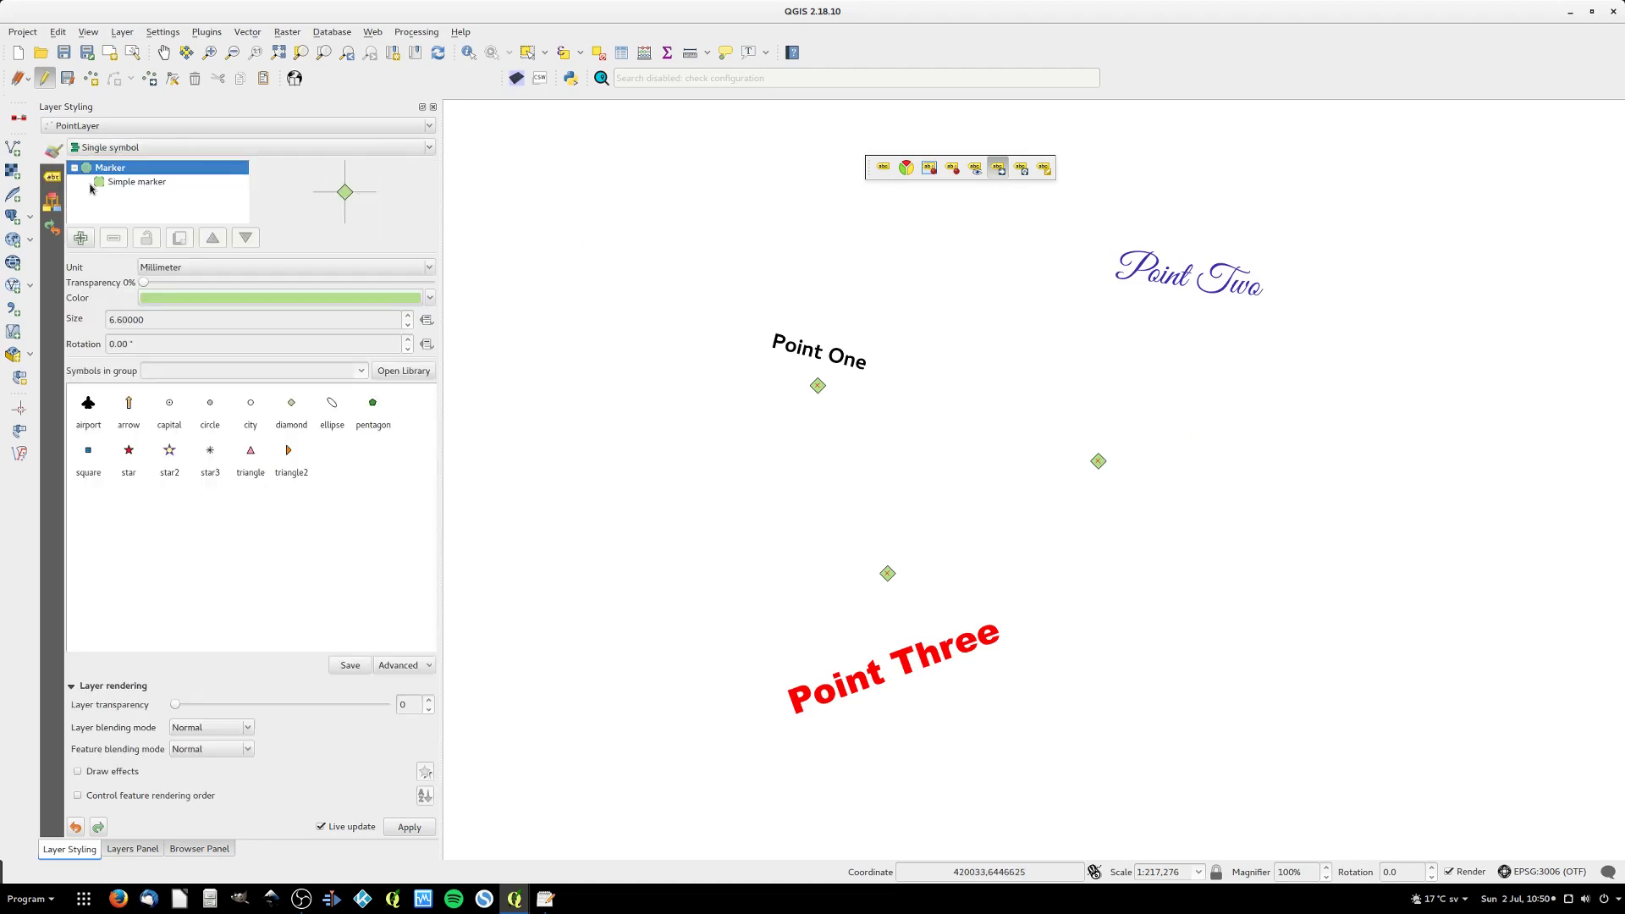
left_click(82, 239)
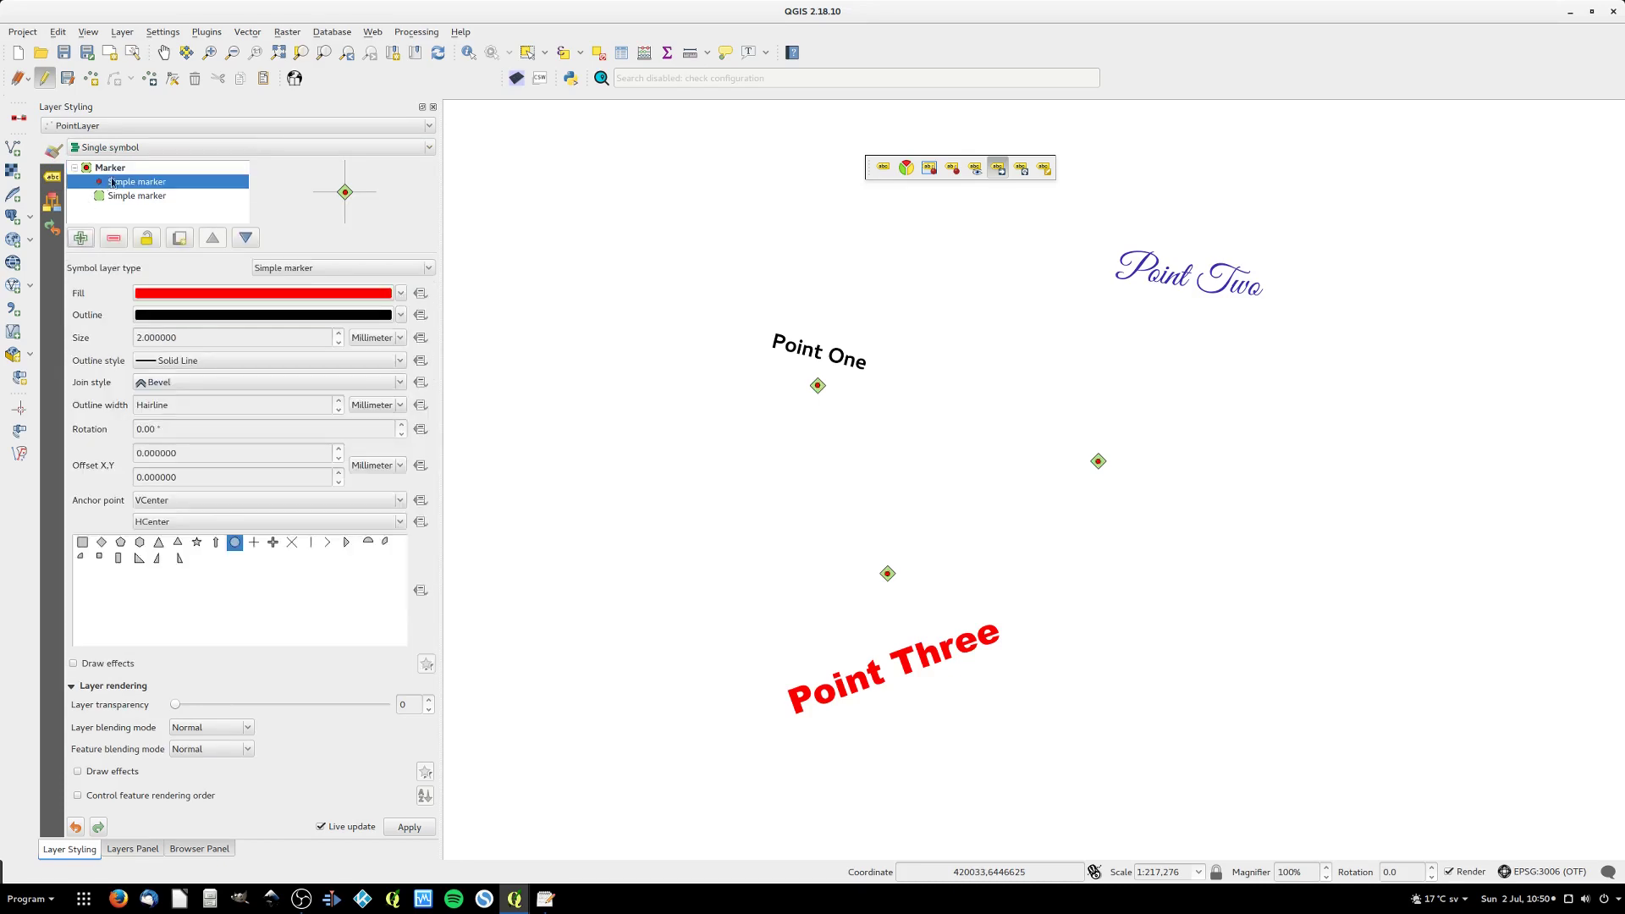
left_click(258, 267)
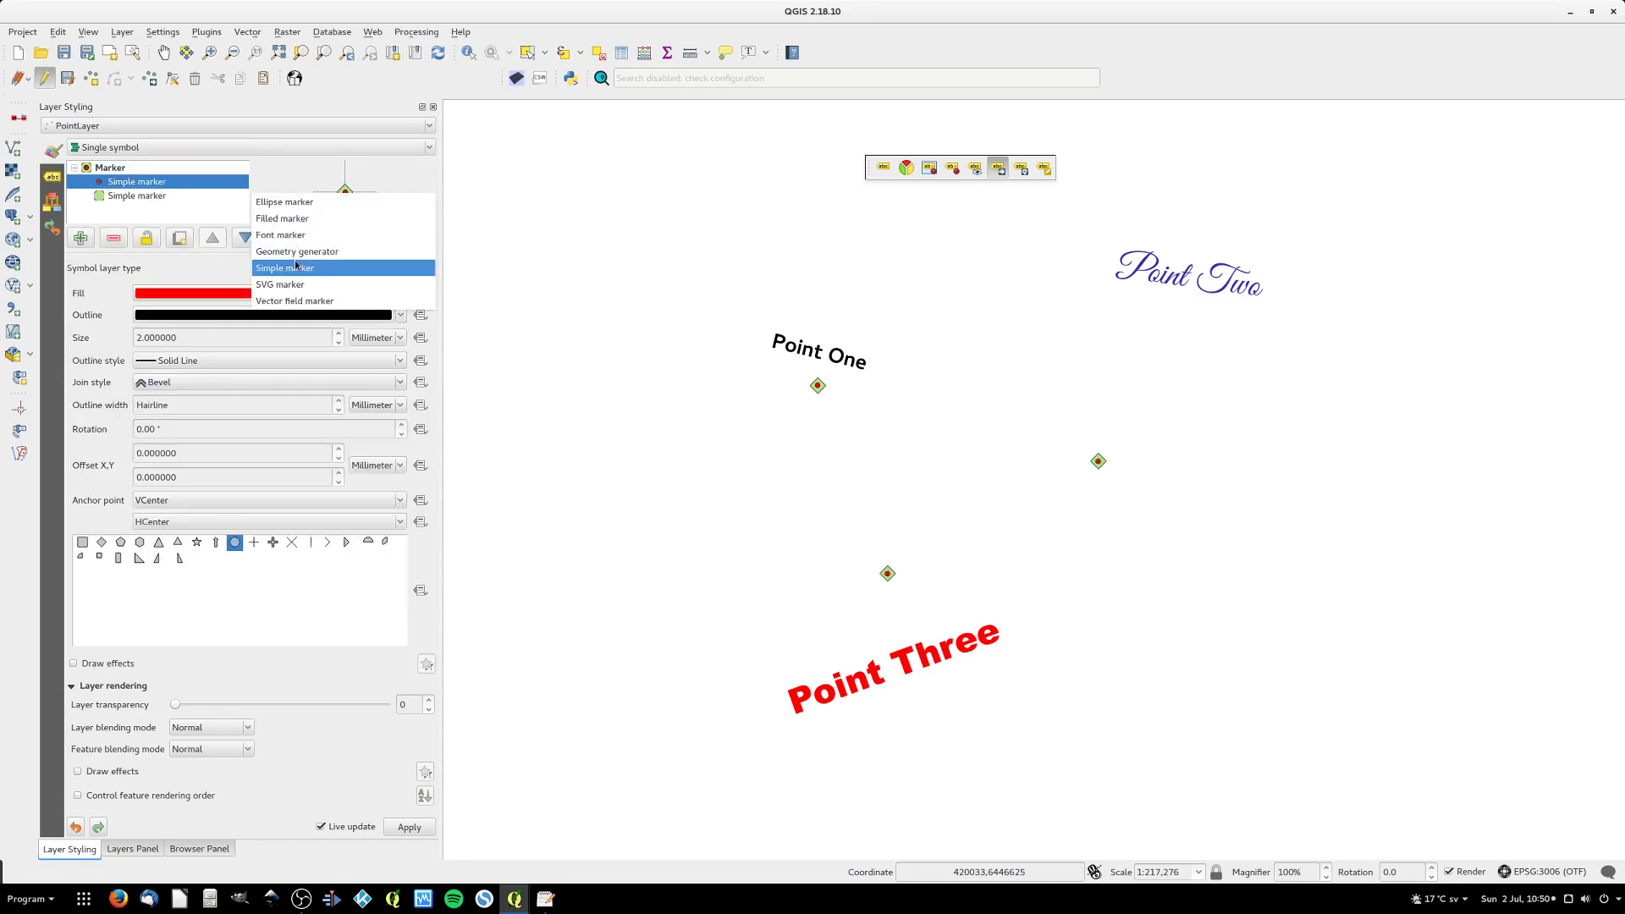
left_click(296, 252)
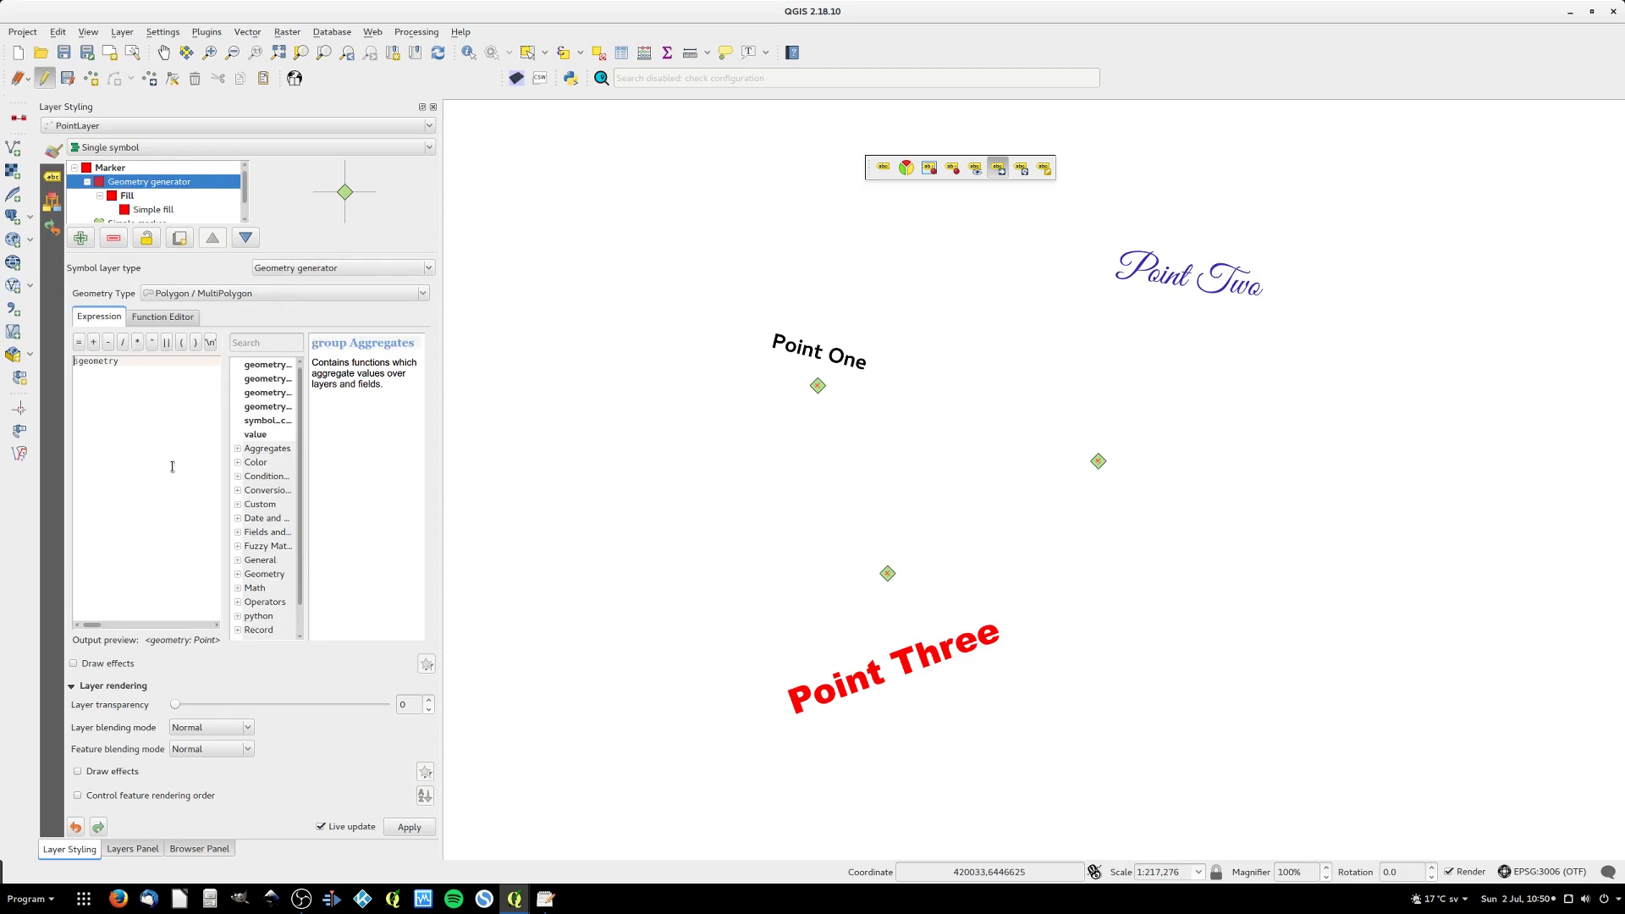
left_click(211, 294)
left_click(217, 311)
- Enter the generator expression make_line(make_point("t_x","t_y"), $geometry)
type("make_lin")
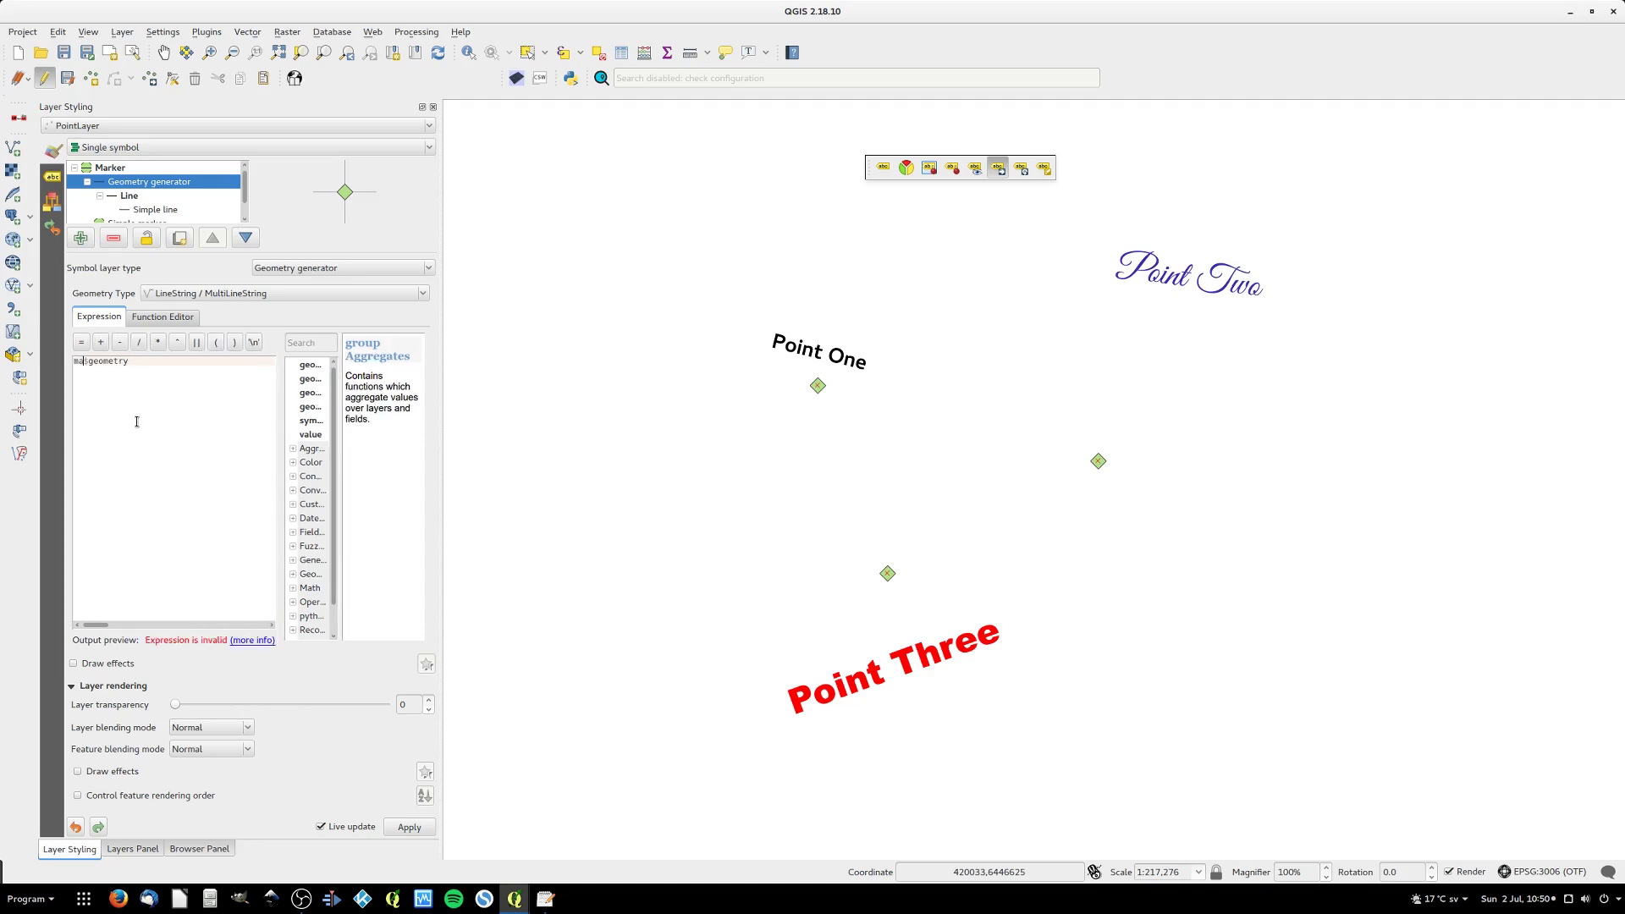
type("e(")
key("Return")
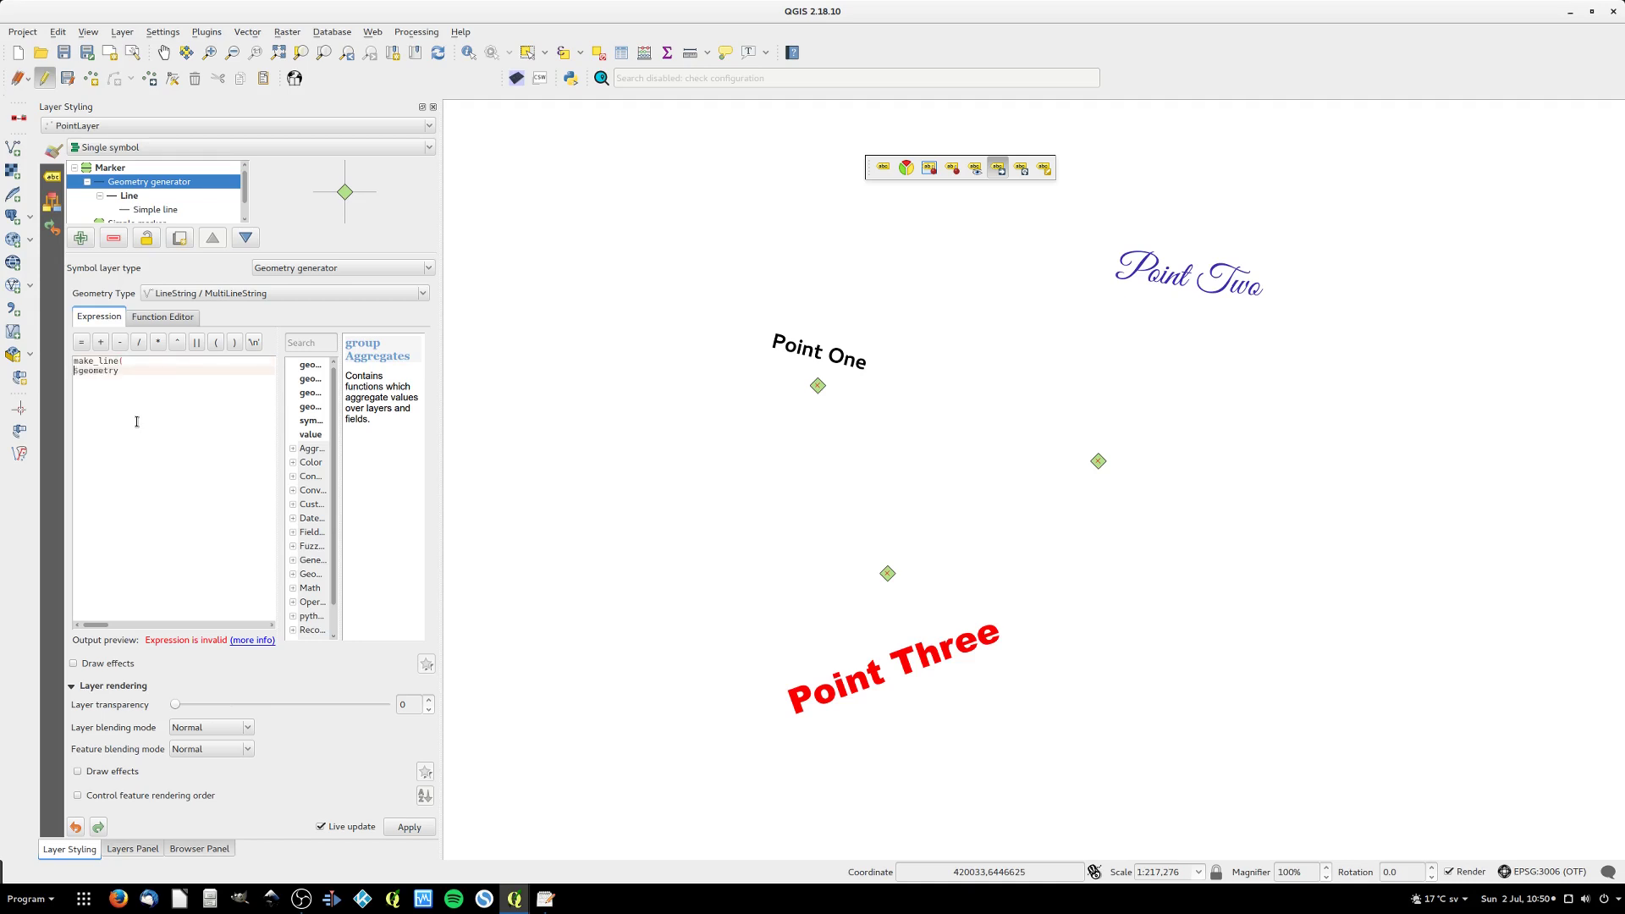
key("Return")
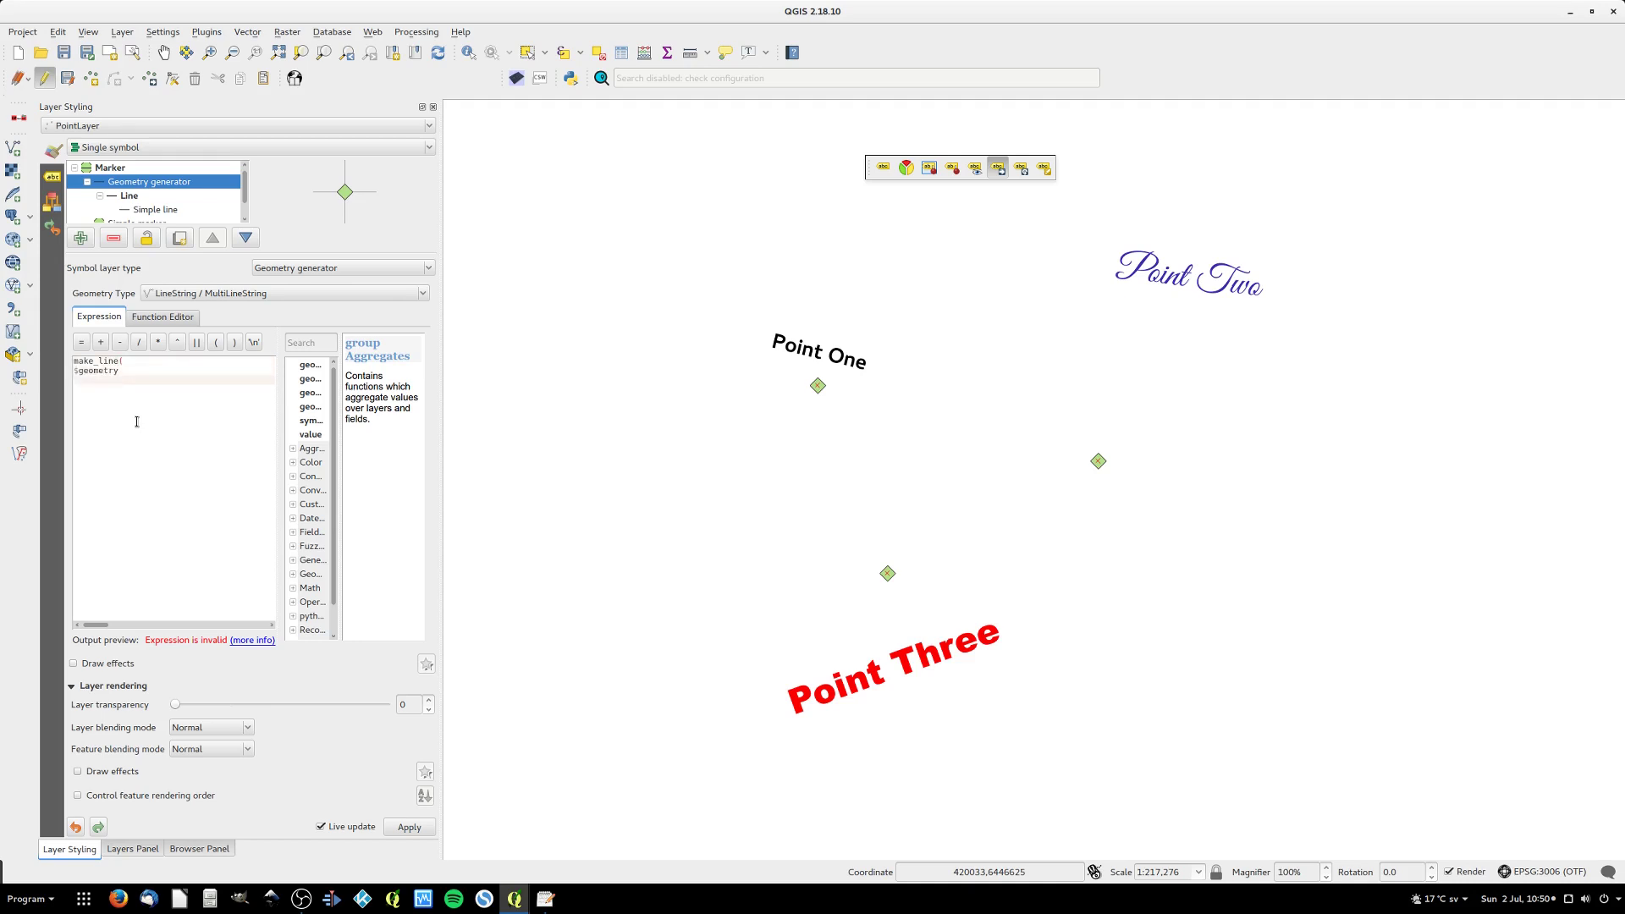
type(")")
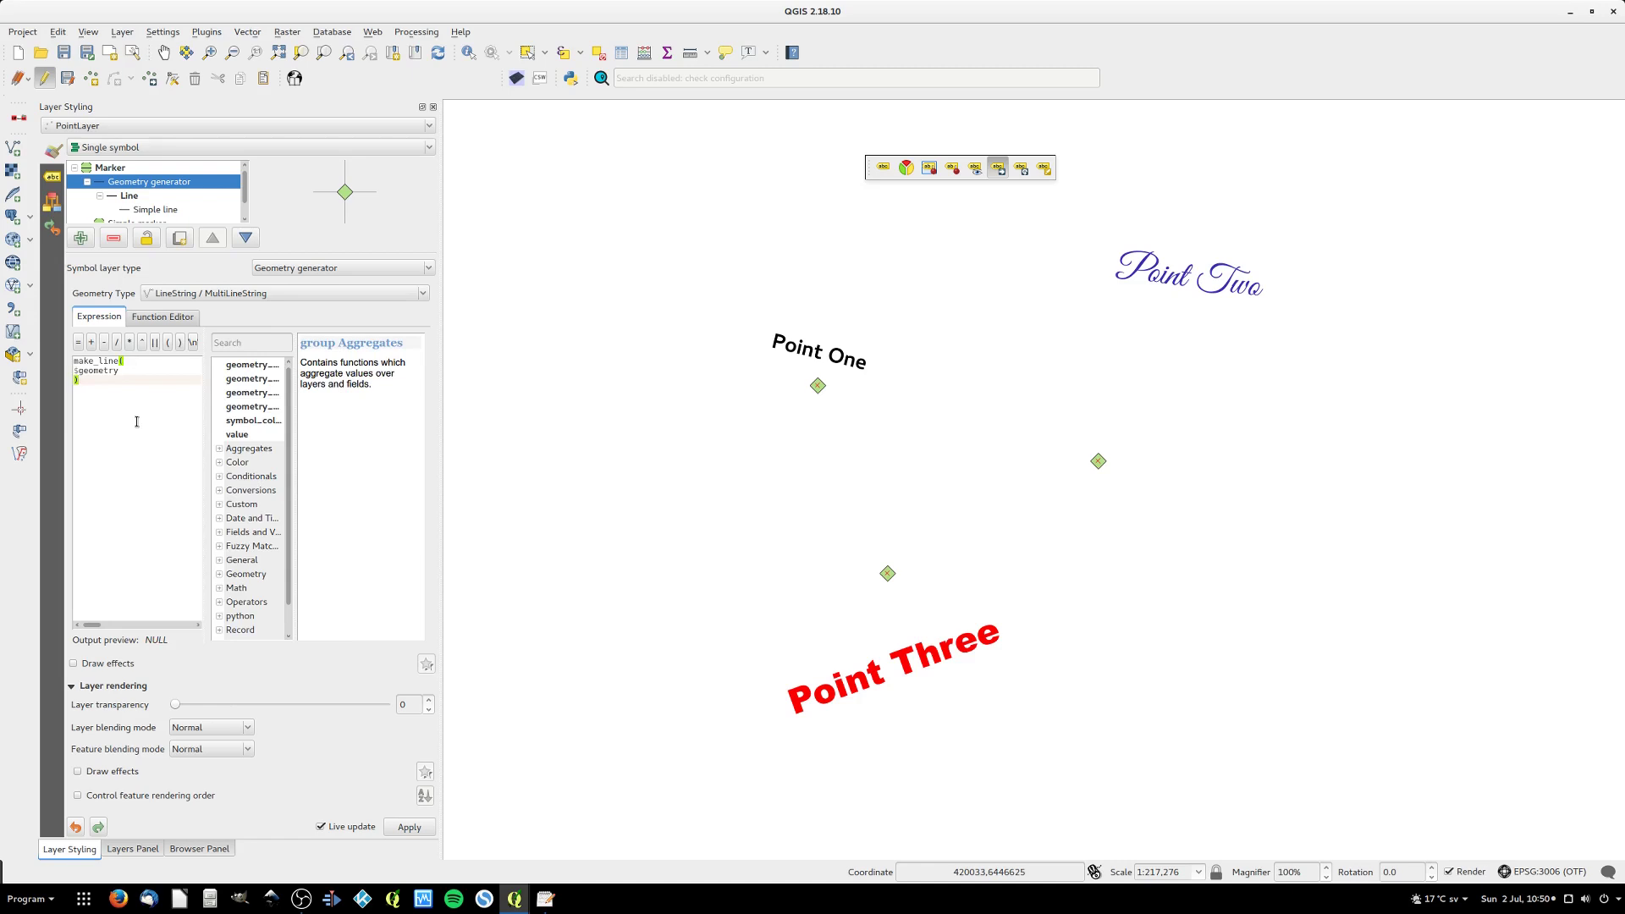
left_click(74, 372)
key("Return")
key("Up")
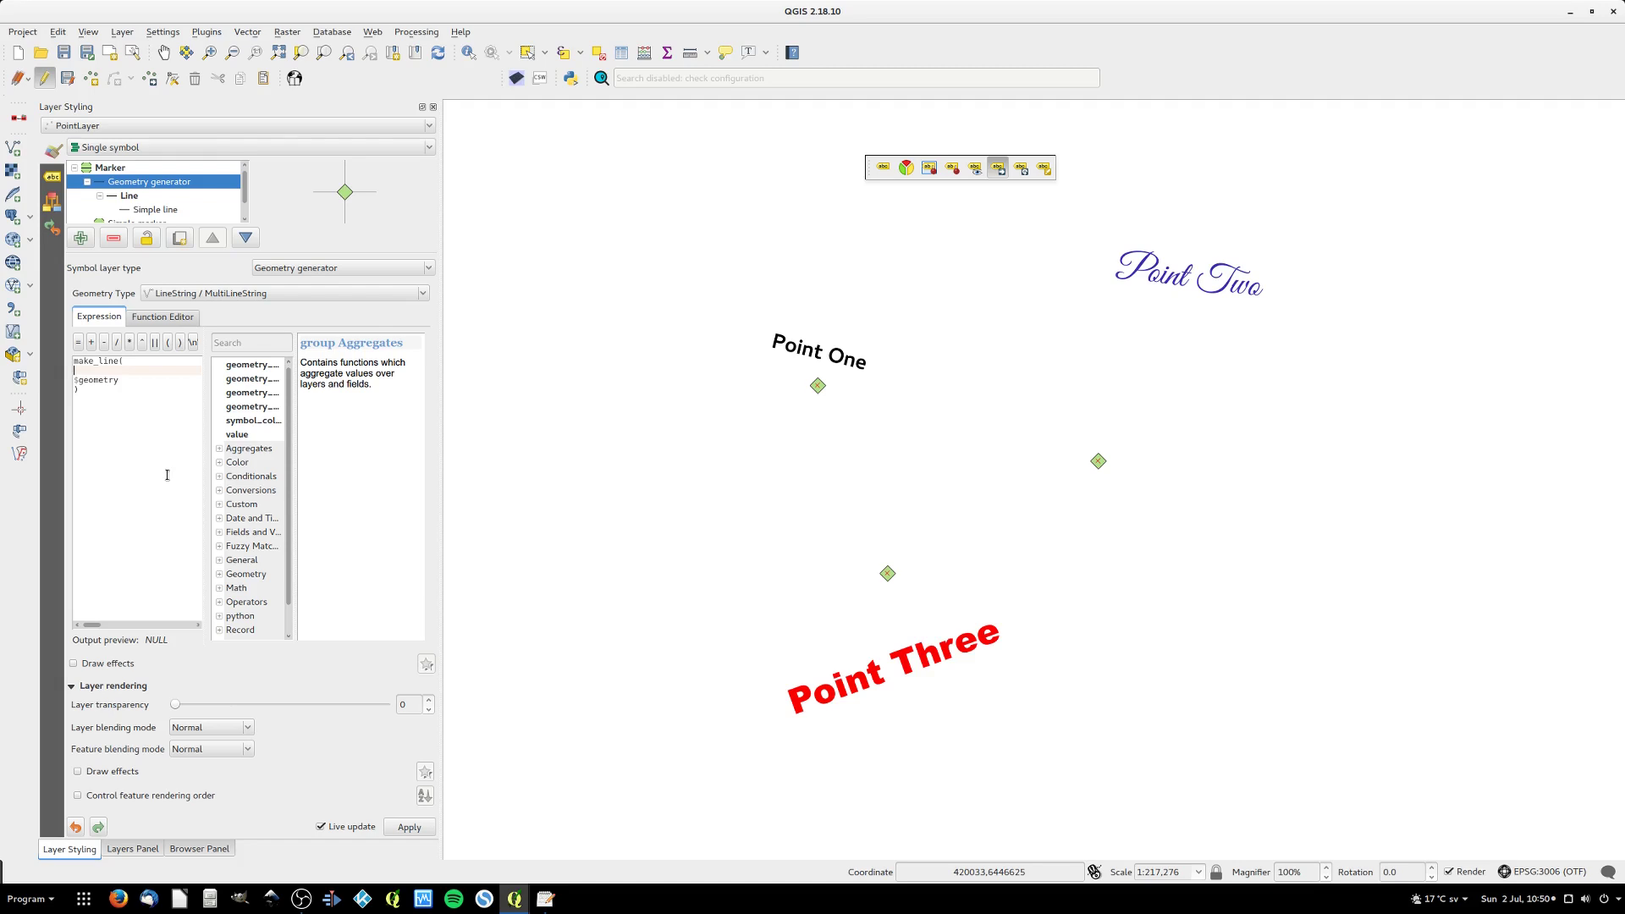
type("ma")
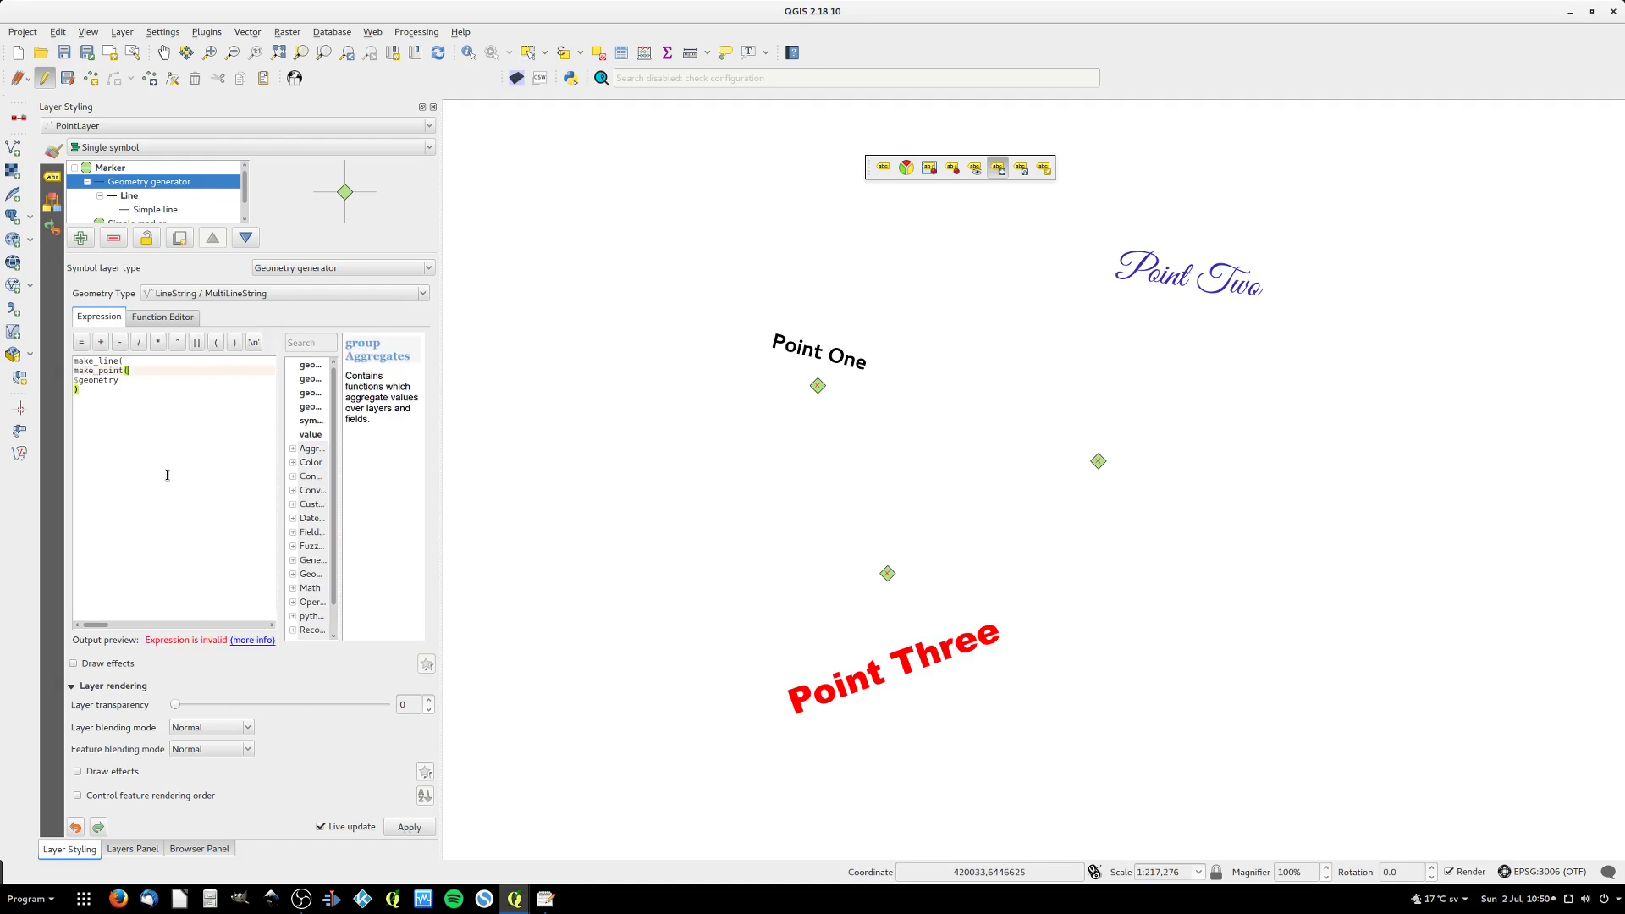
key("Return")
key("Return")
key("Up")
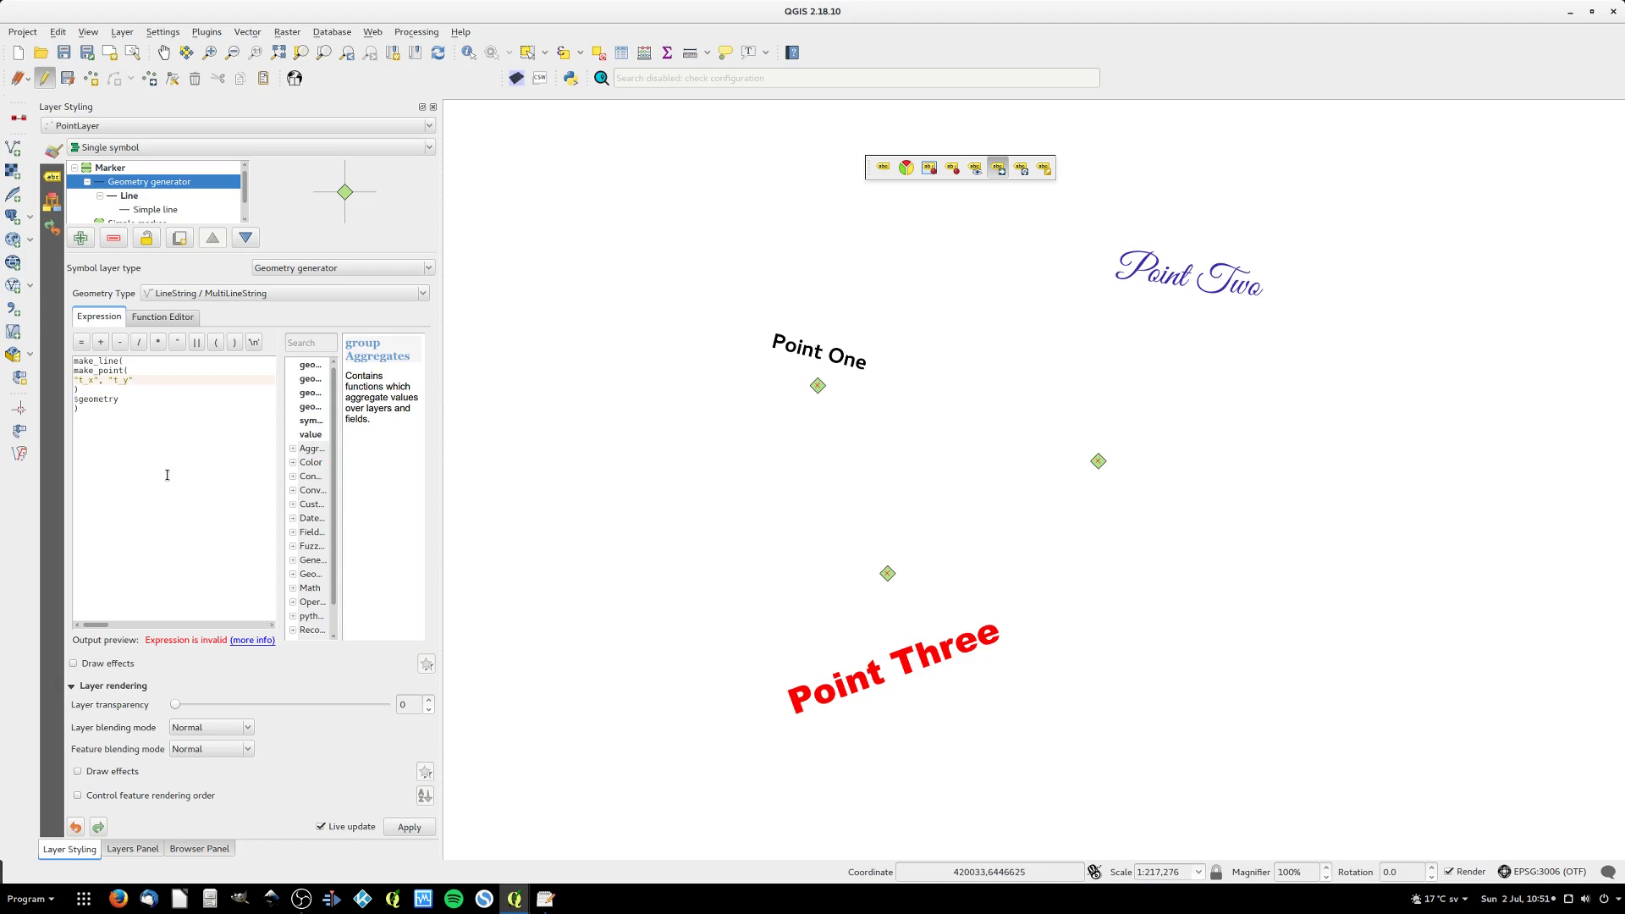
key("Down")
type(",")
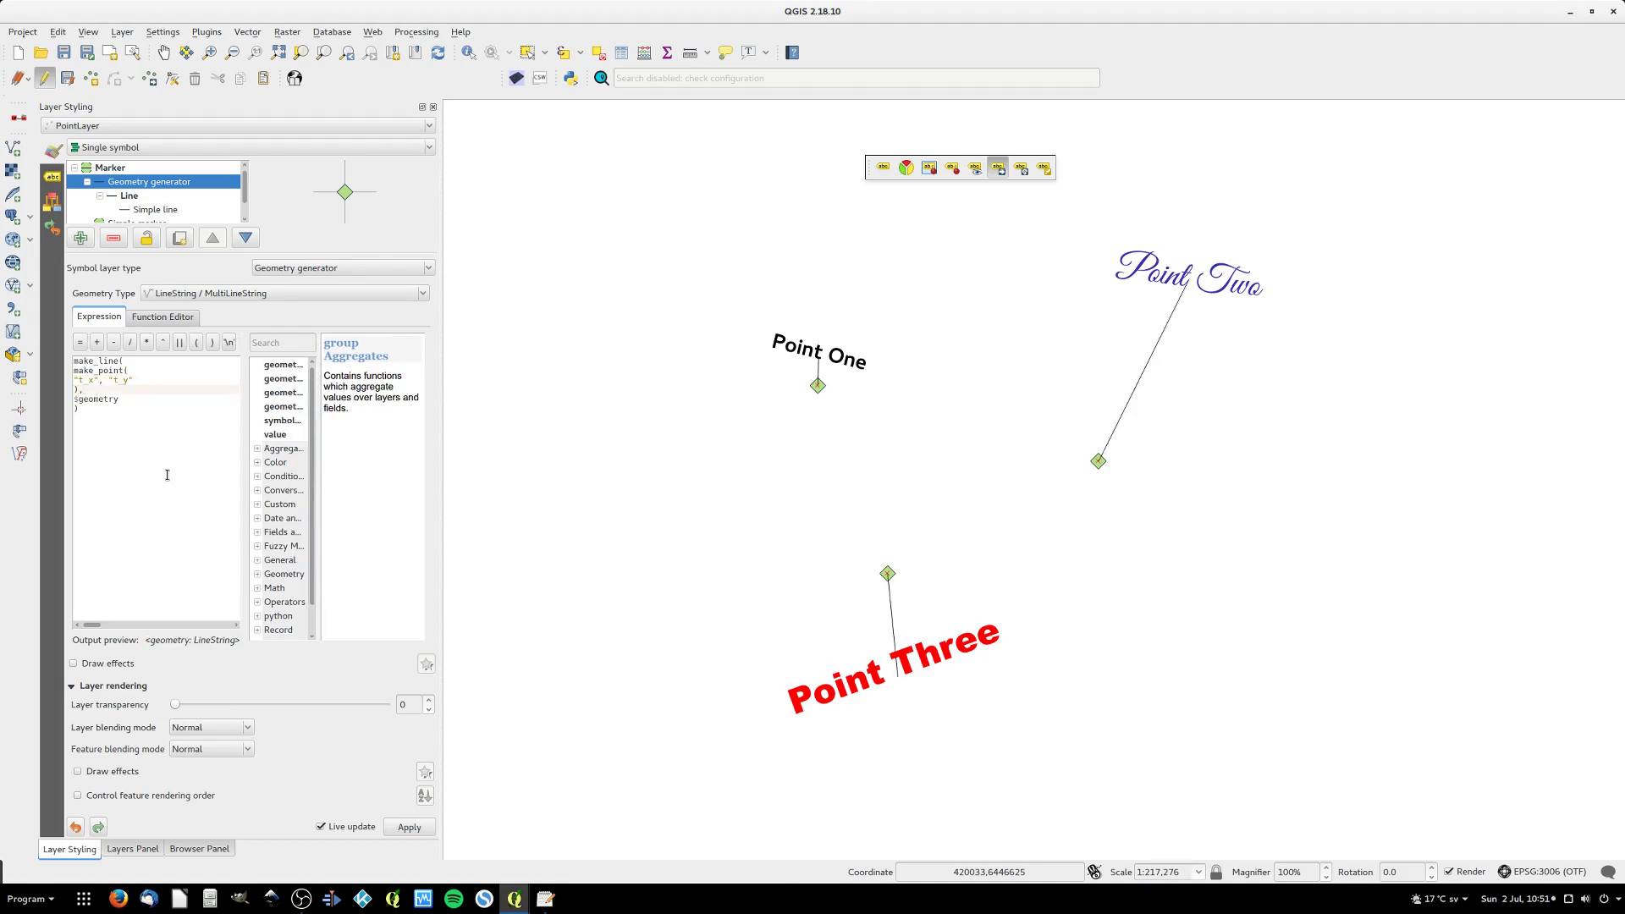
- Turn the generated leader lines into arrows
left_click(145, 210)
left_click(305, 268)
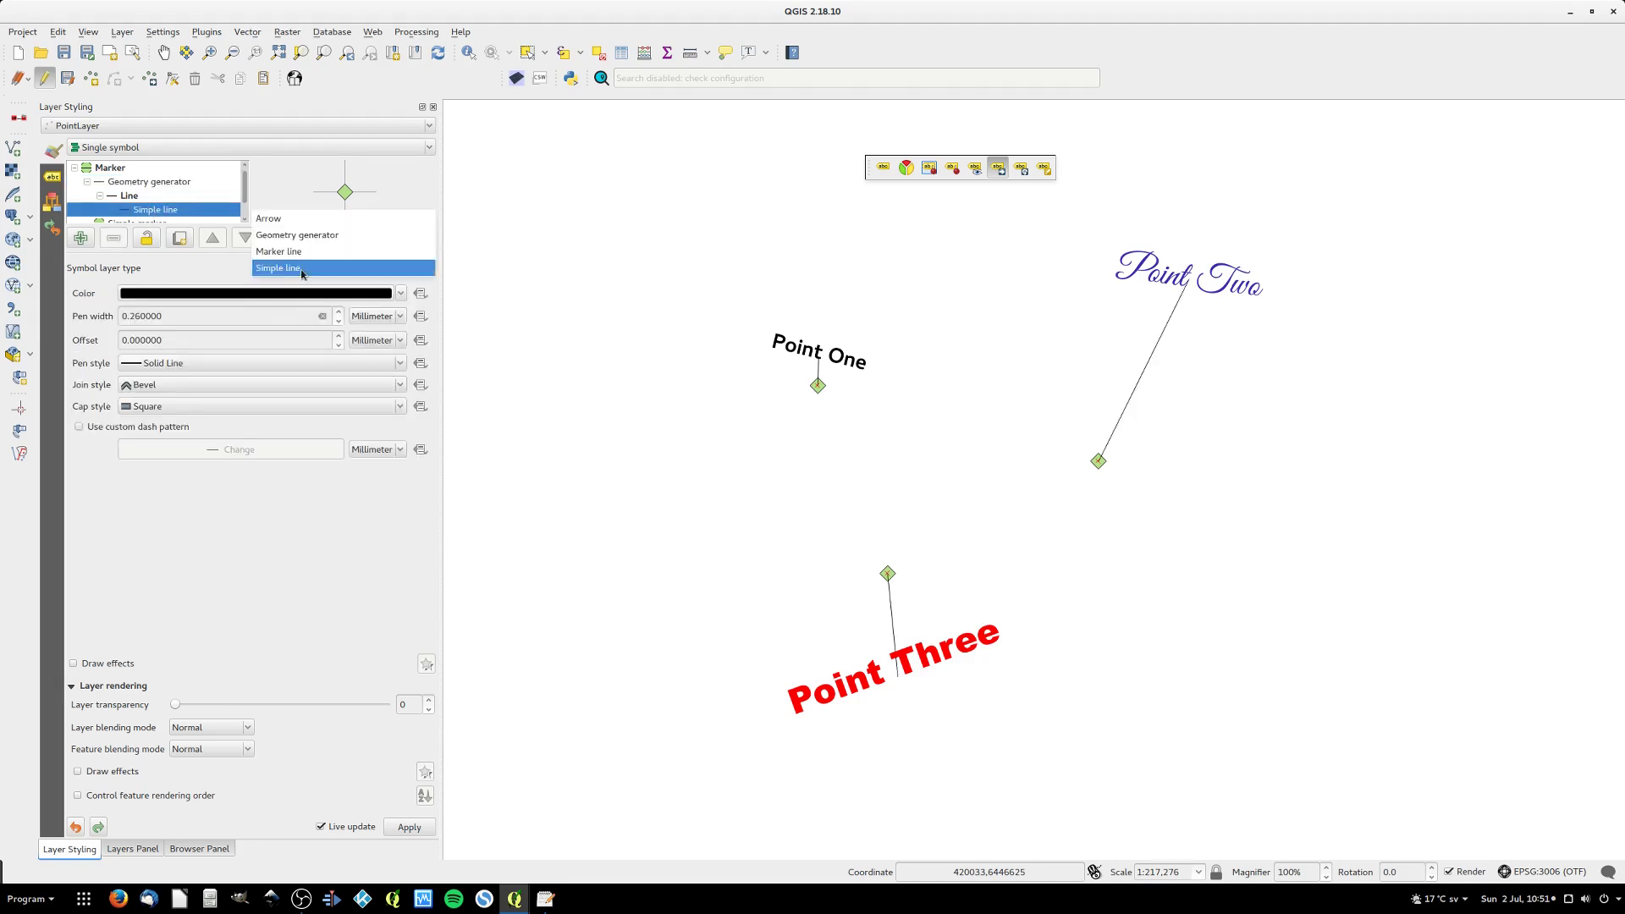
left_click(302, 219)
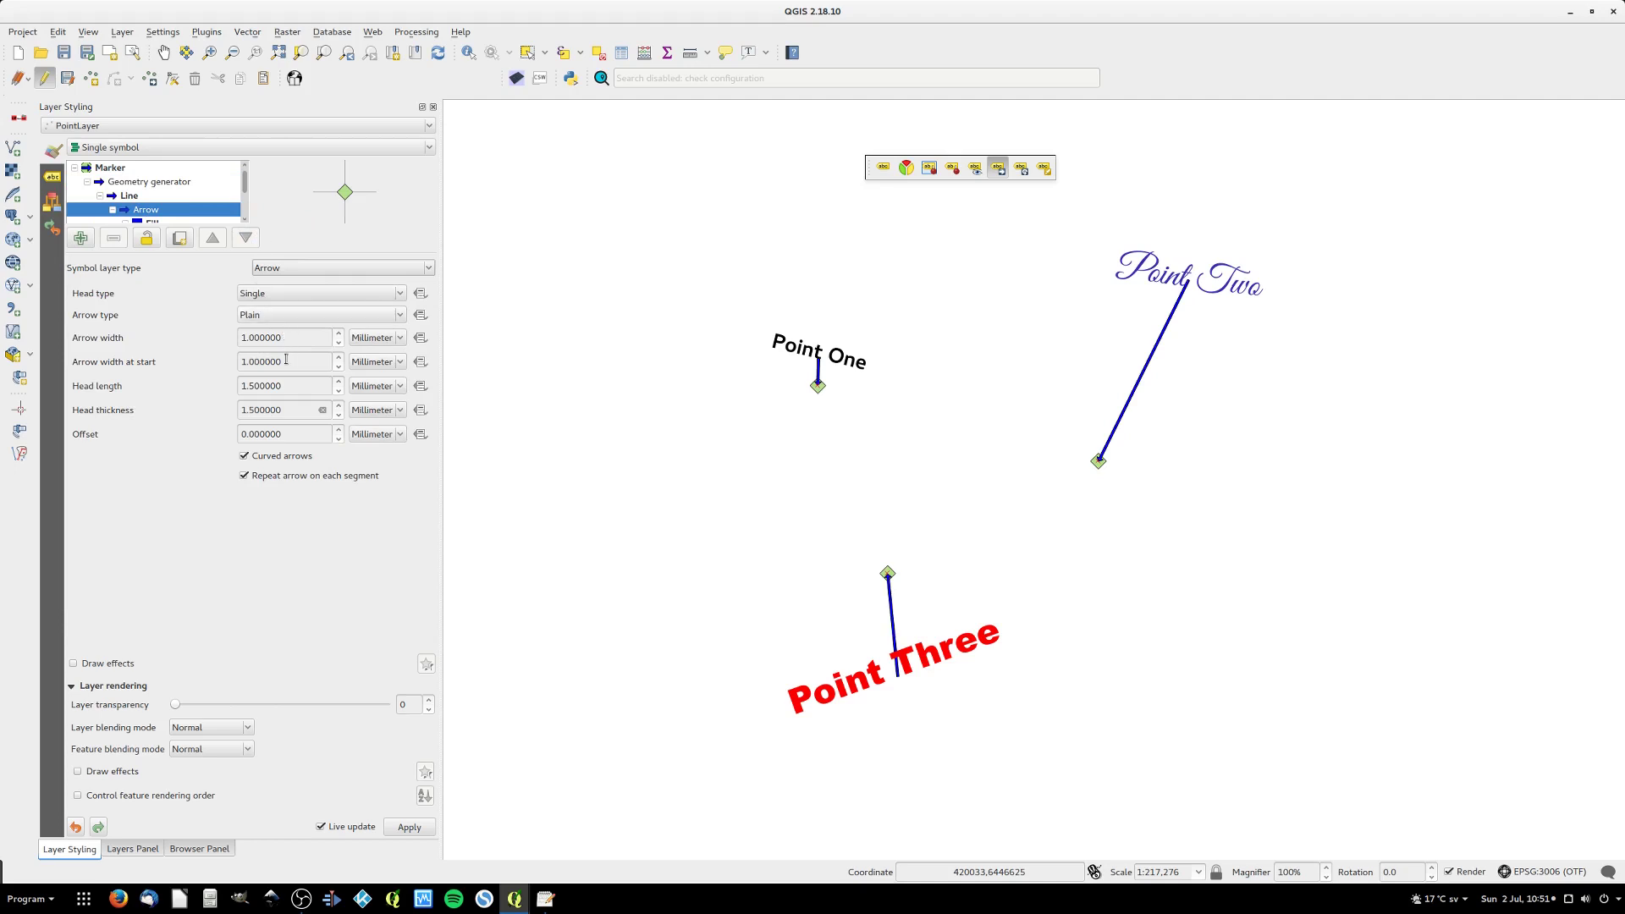
scroll(289, 357, "down", 1)
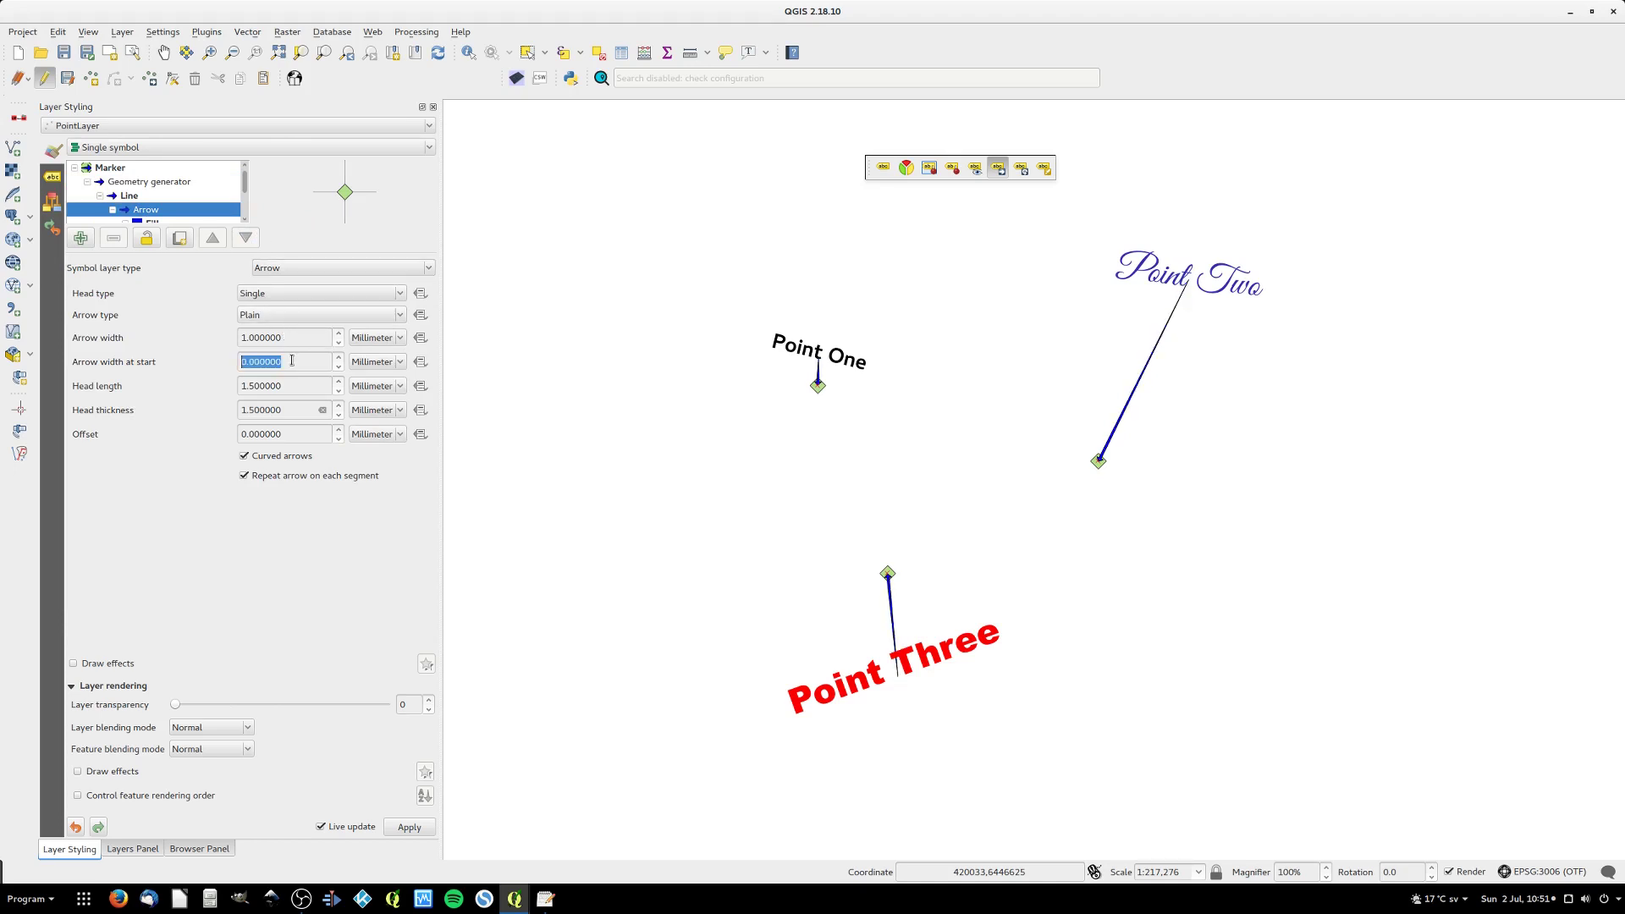
scroll(296, 388, "up", 20)
scroll(288, 413, "up", 4)
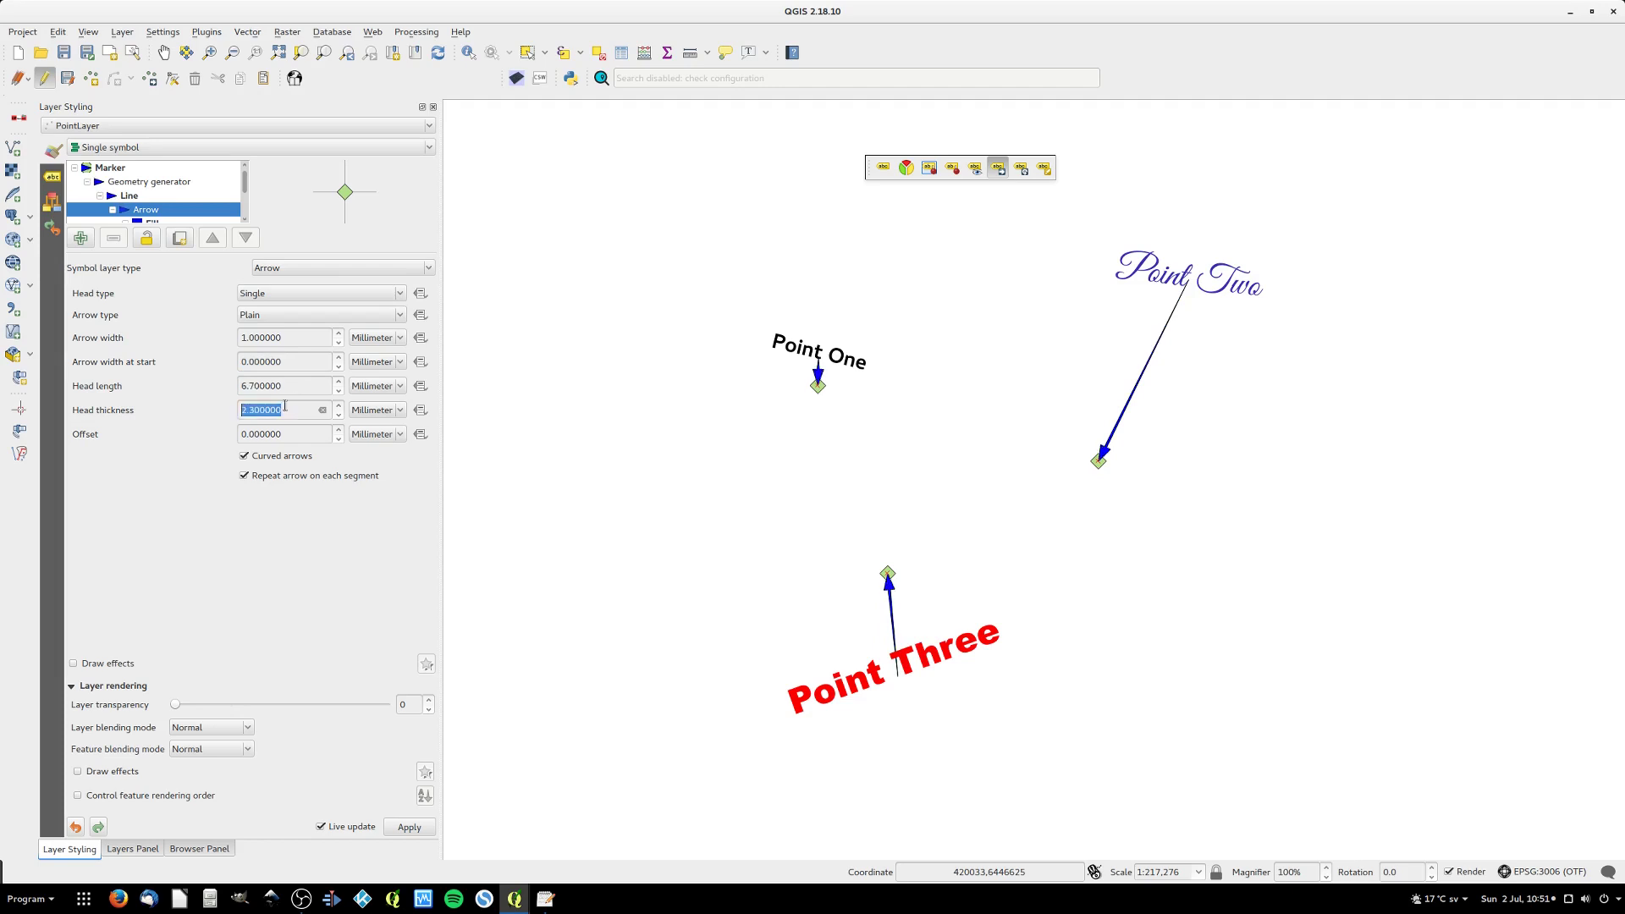
scroll(297, 339, "up", 7)
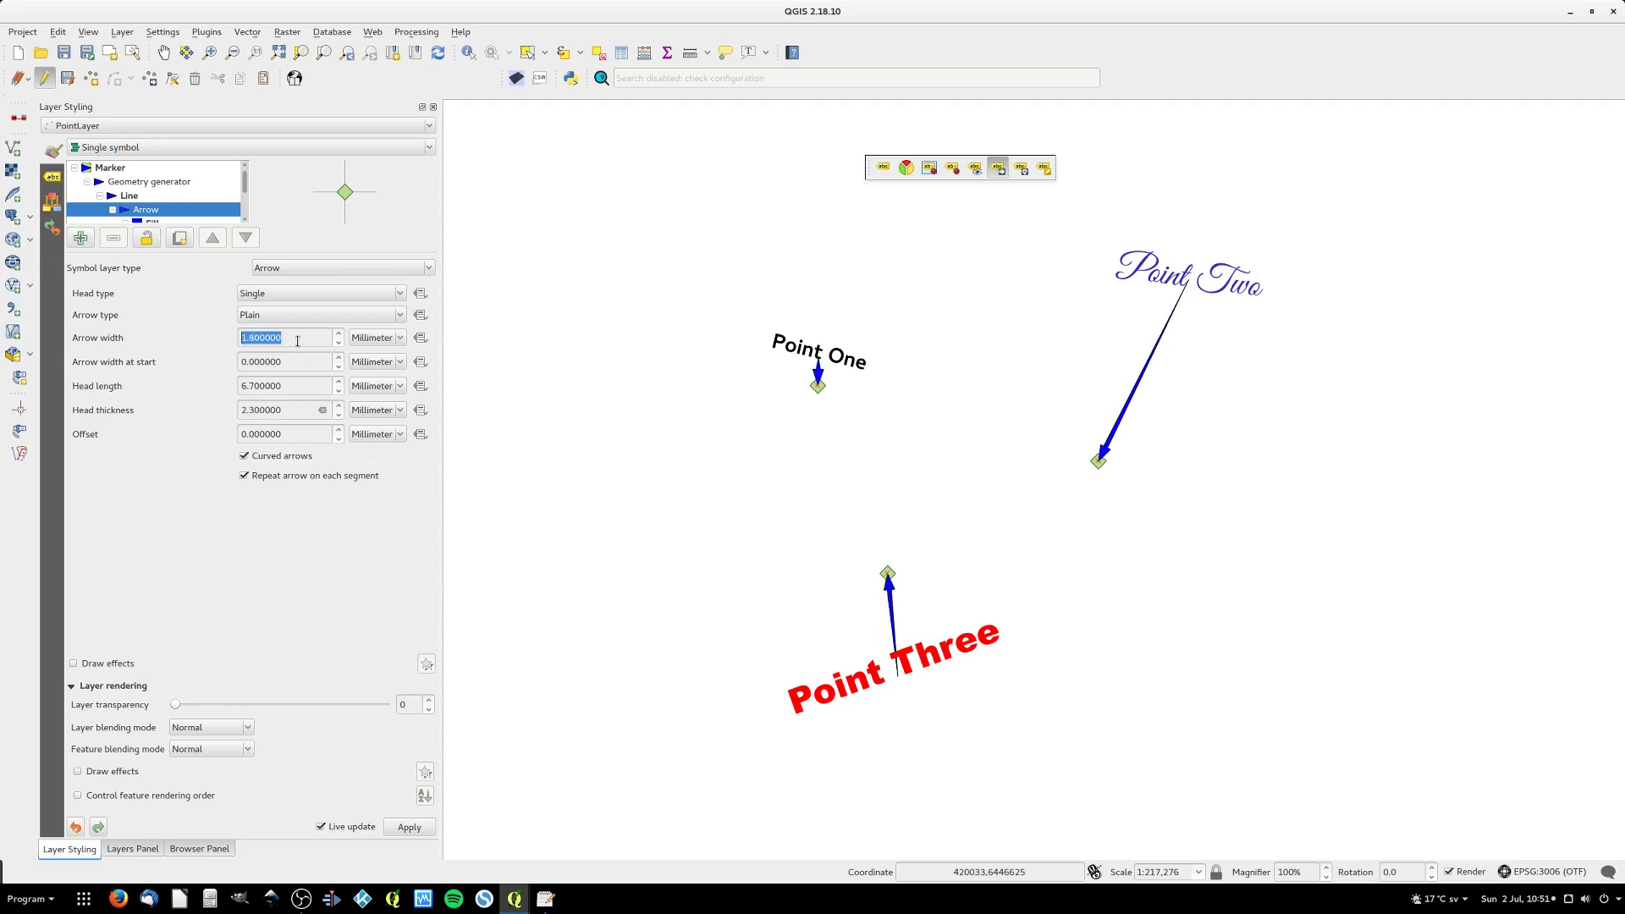
scroll(294, 406, "up", 5)
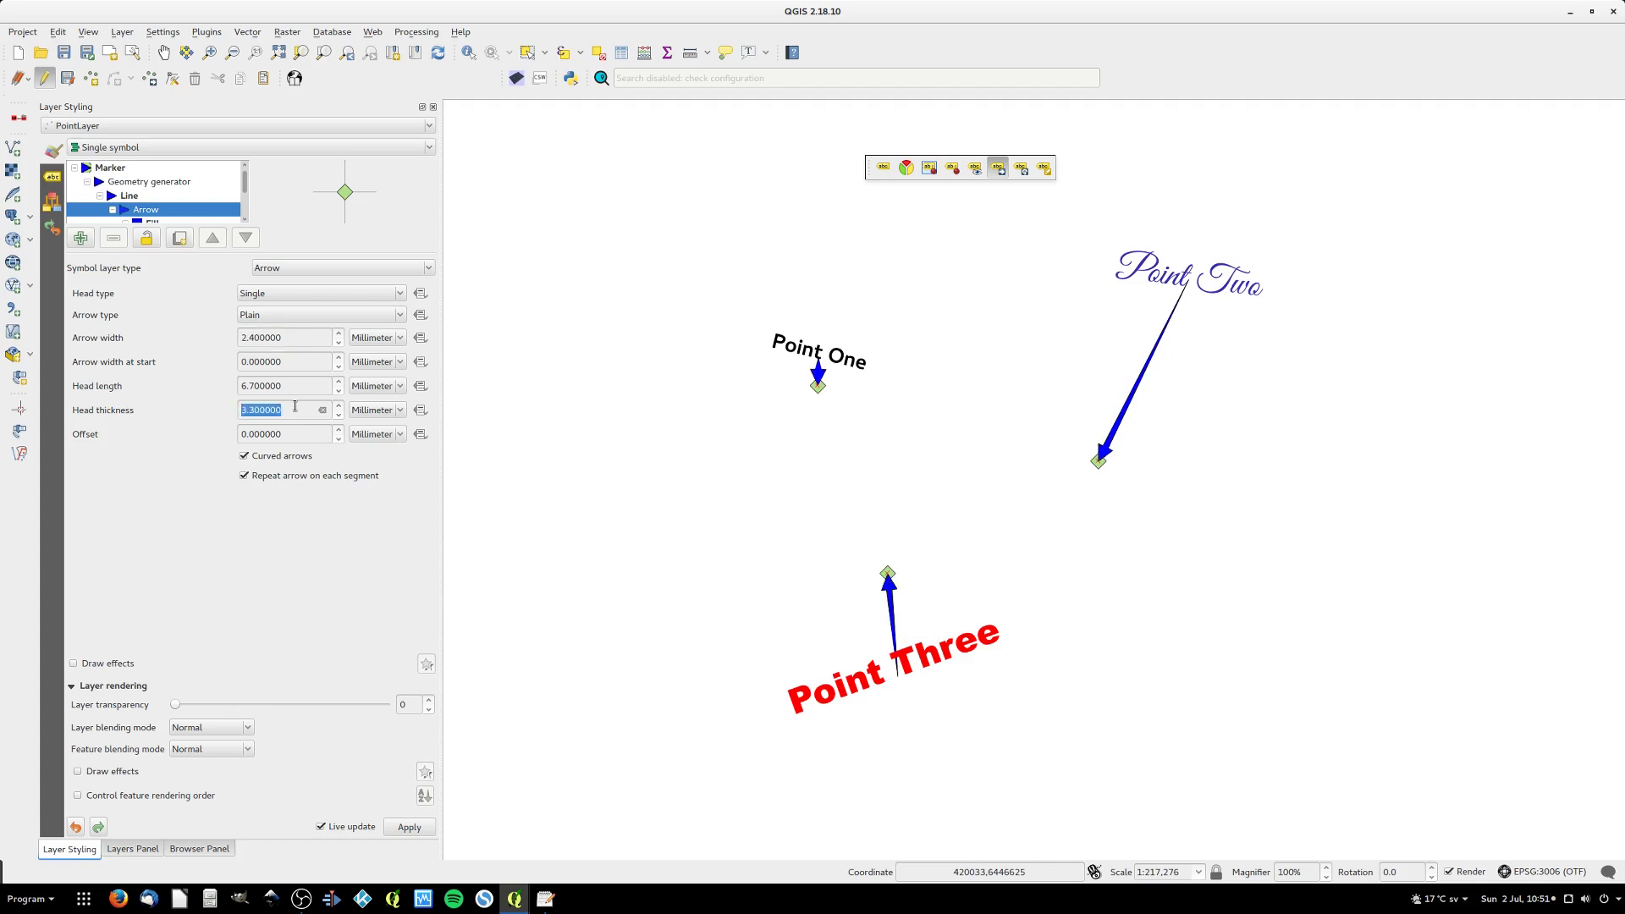
- Colour the arrow fill dark green
left_click(157, 221)
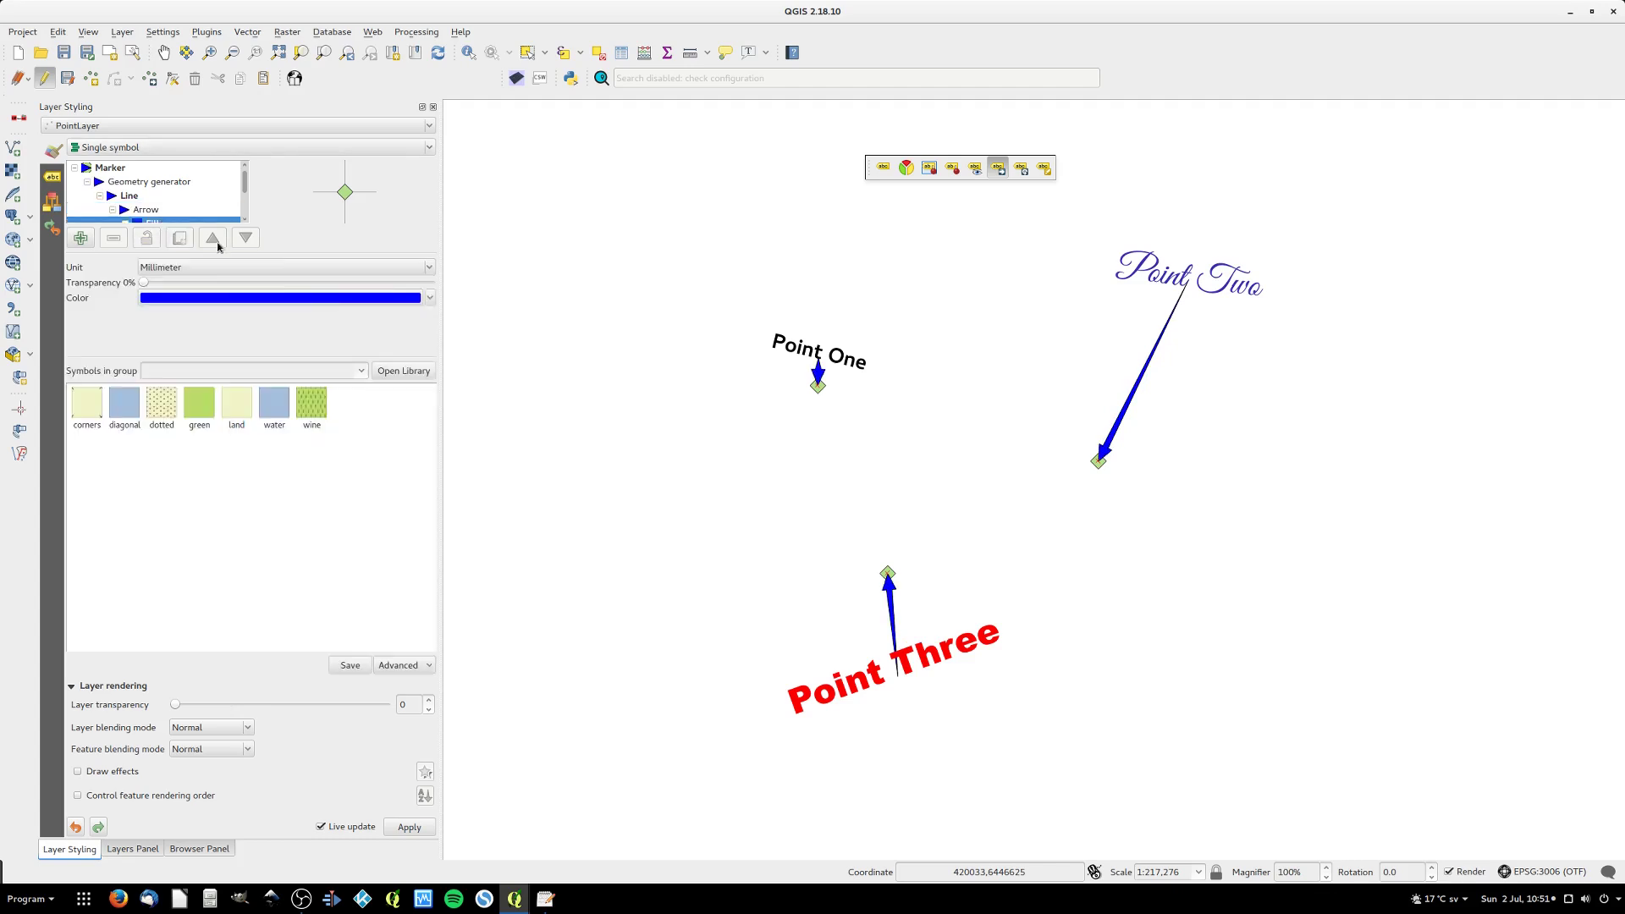
left_click(430, 301)
left_click(163, 313)
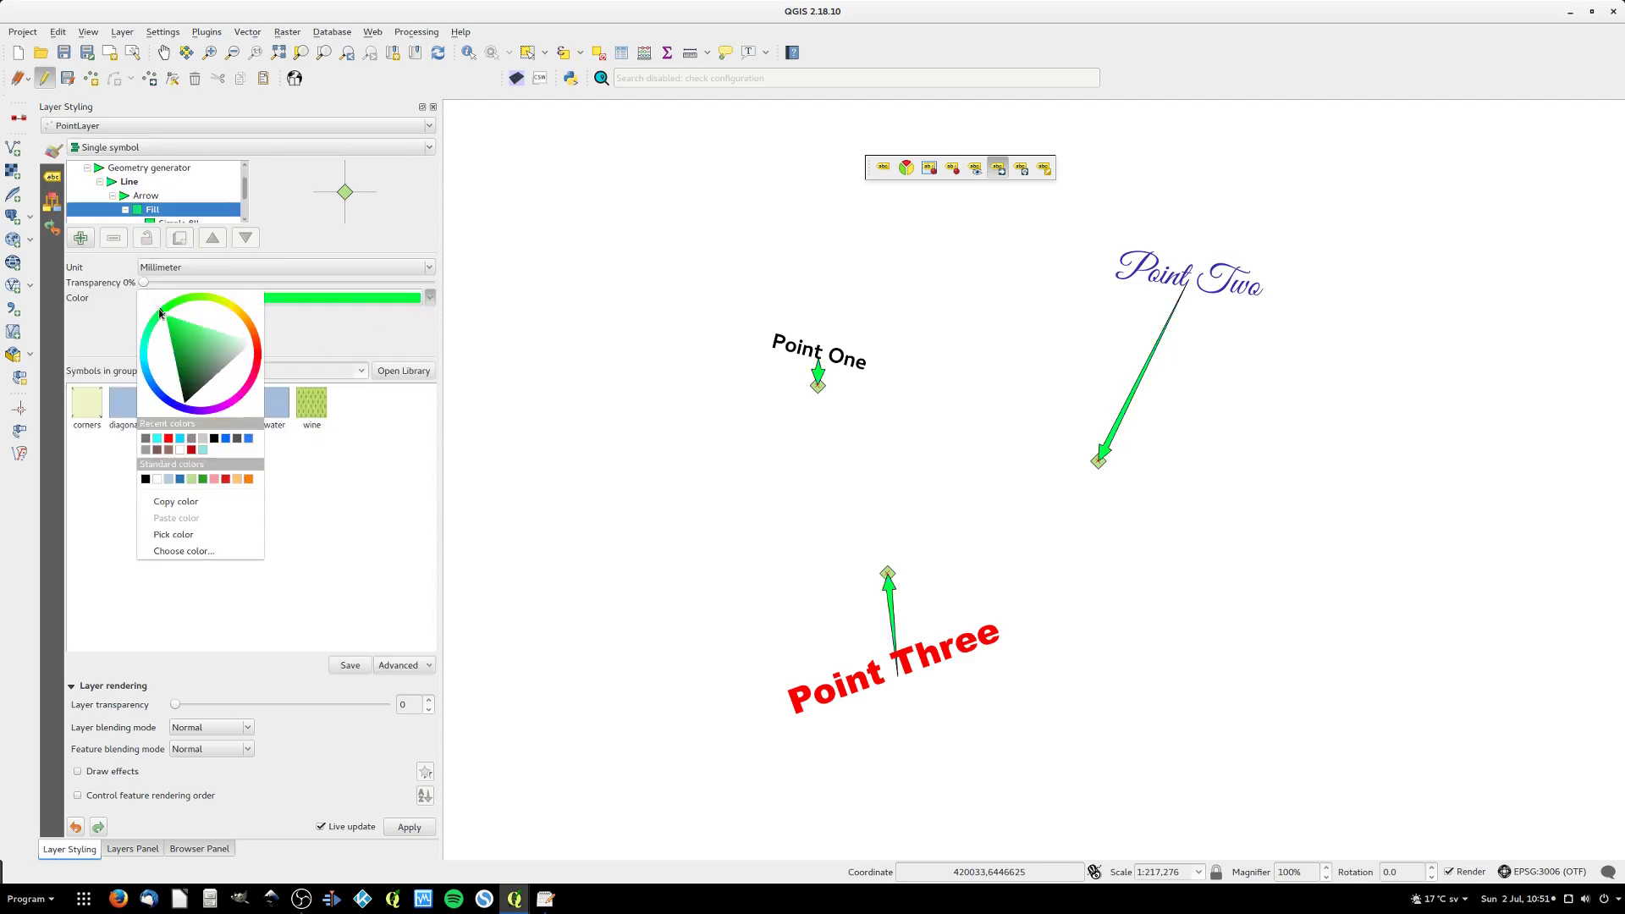
left_click(182, 368)
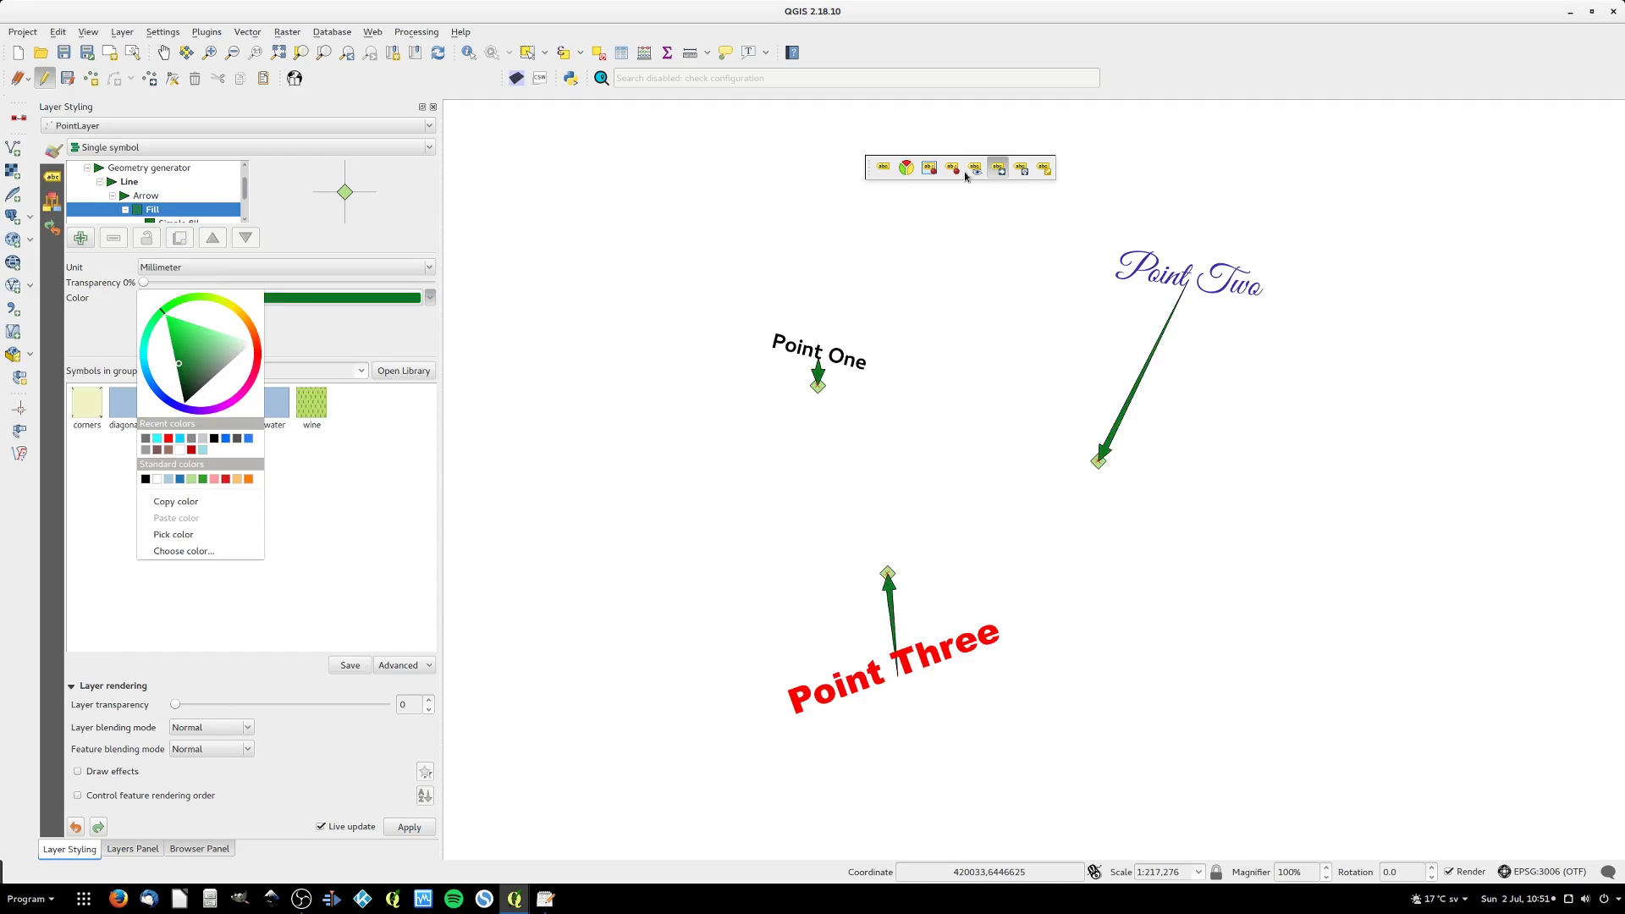
- Move the Point One label left of its point and tilt it
left_click(834, 364)
left_click_drag(834, 364, 759, 354)
left_click(1021, 168)
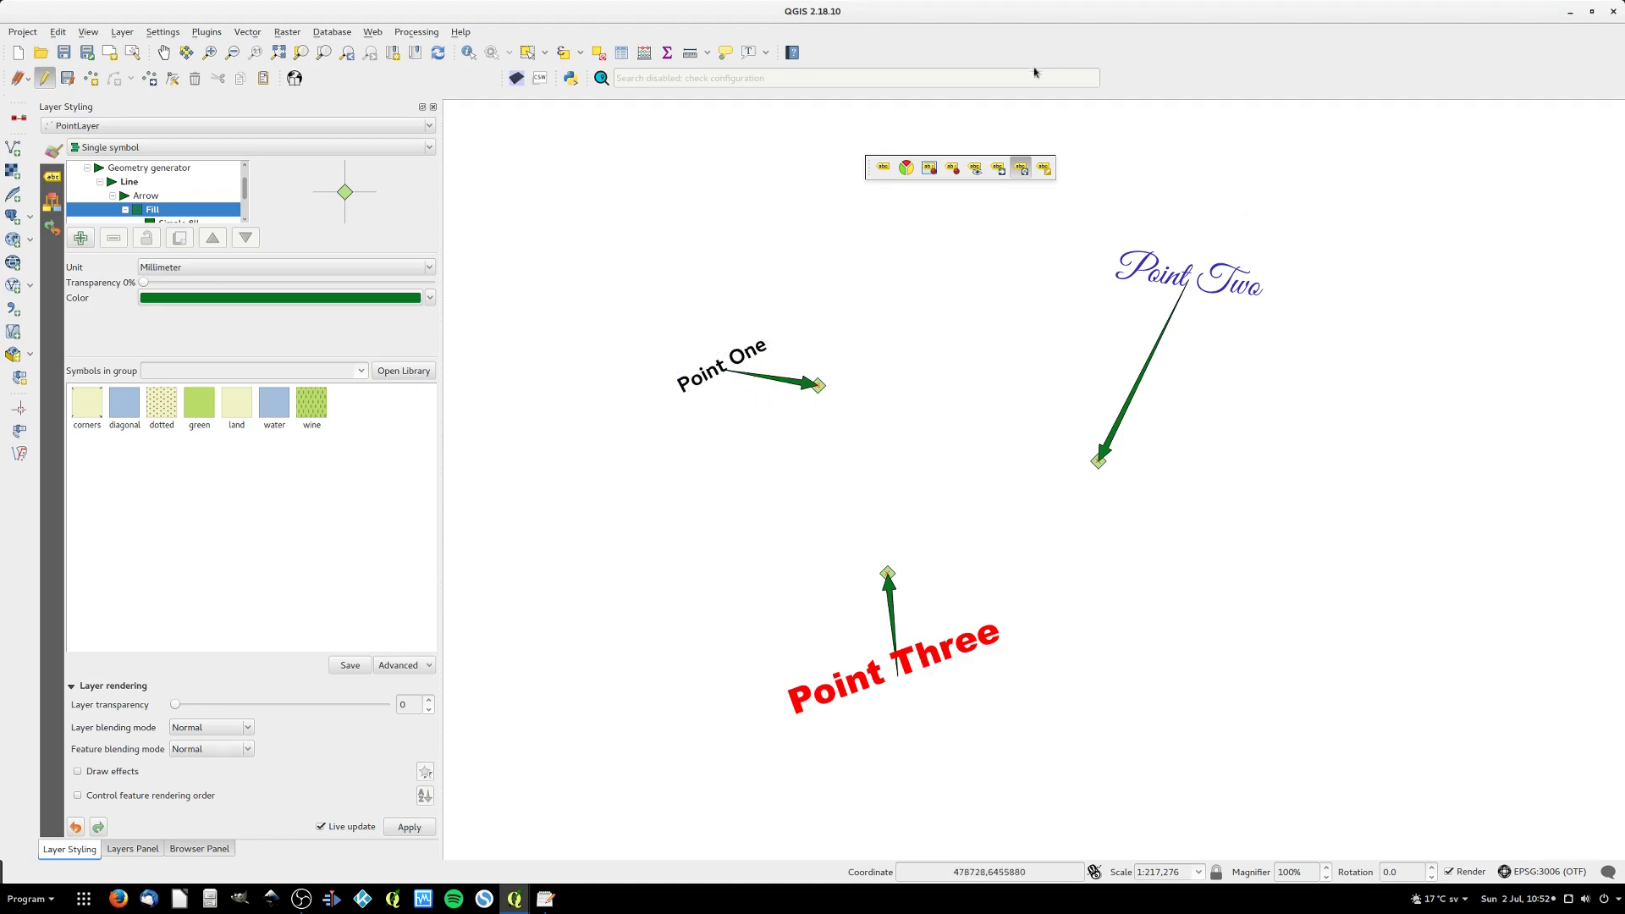
left_click(1043, 167)
left_click(699, 373)
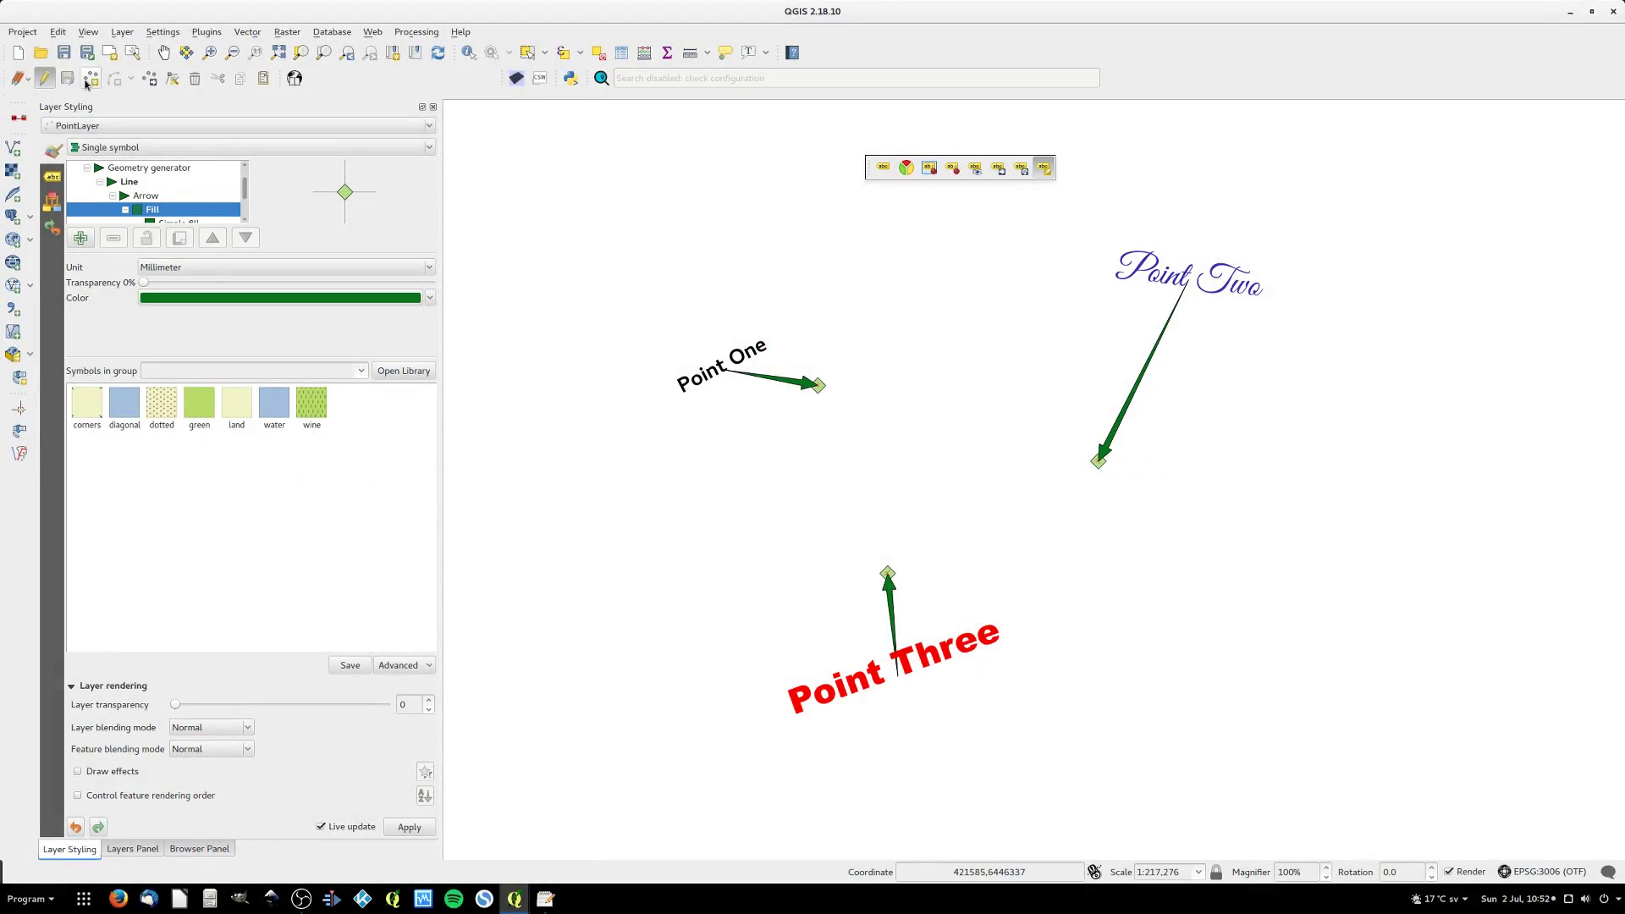
left_click(87, 80)
- Place a test point to preview PointLayer's attribute form, then cancel adding it
left_click(1203, 589)
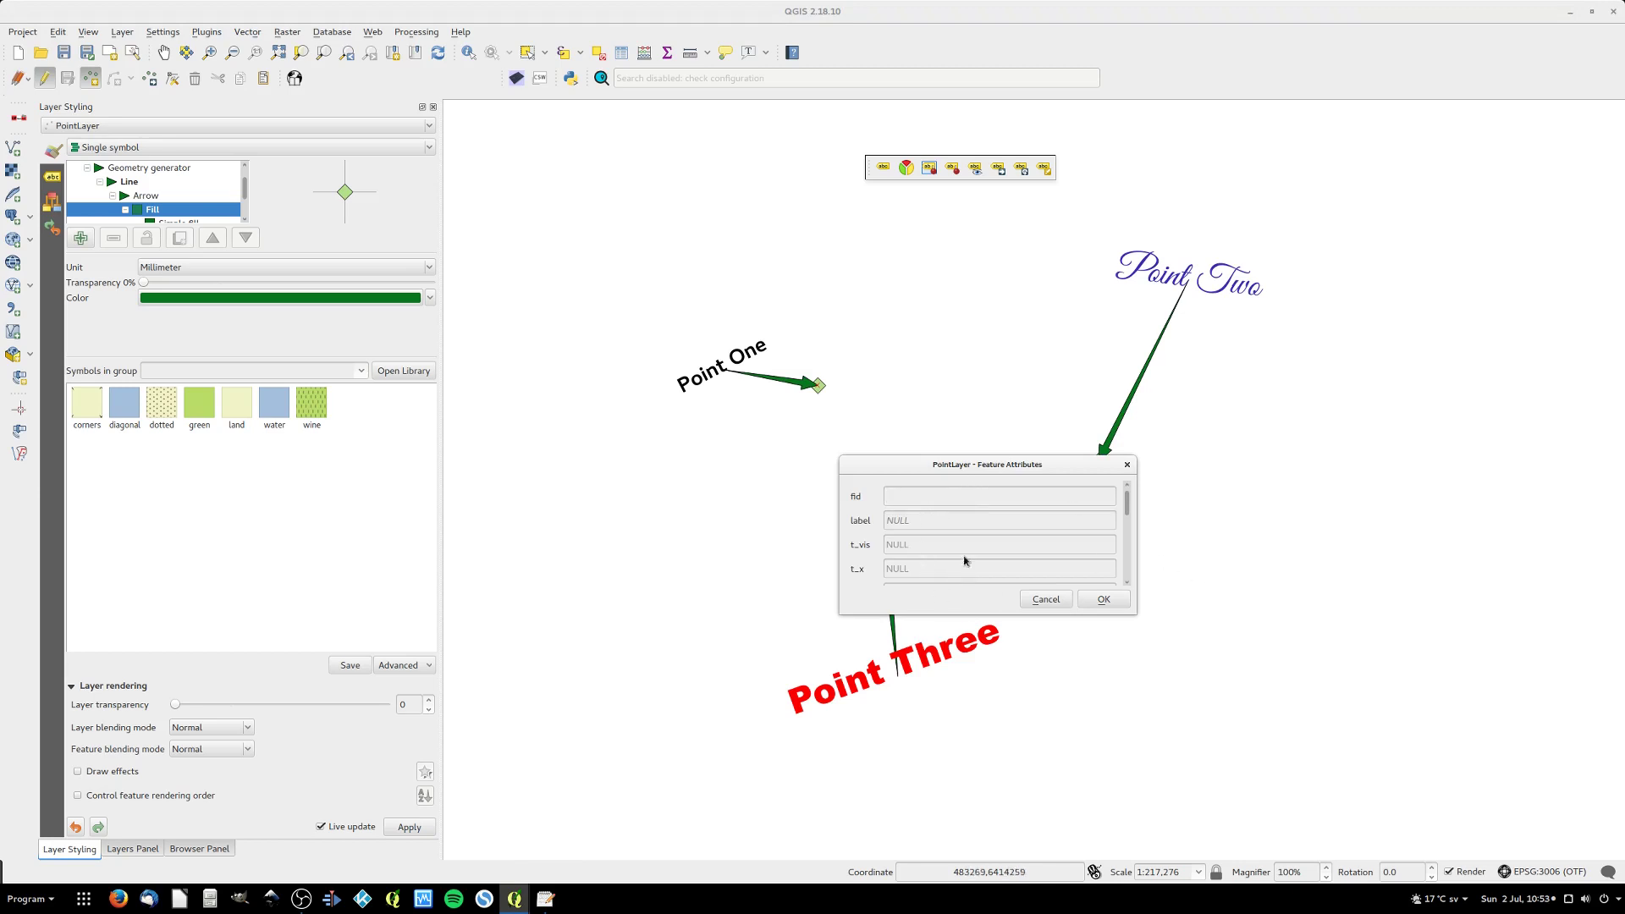
scroll(964, 560, "down", 6)
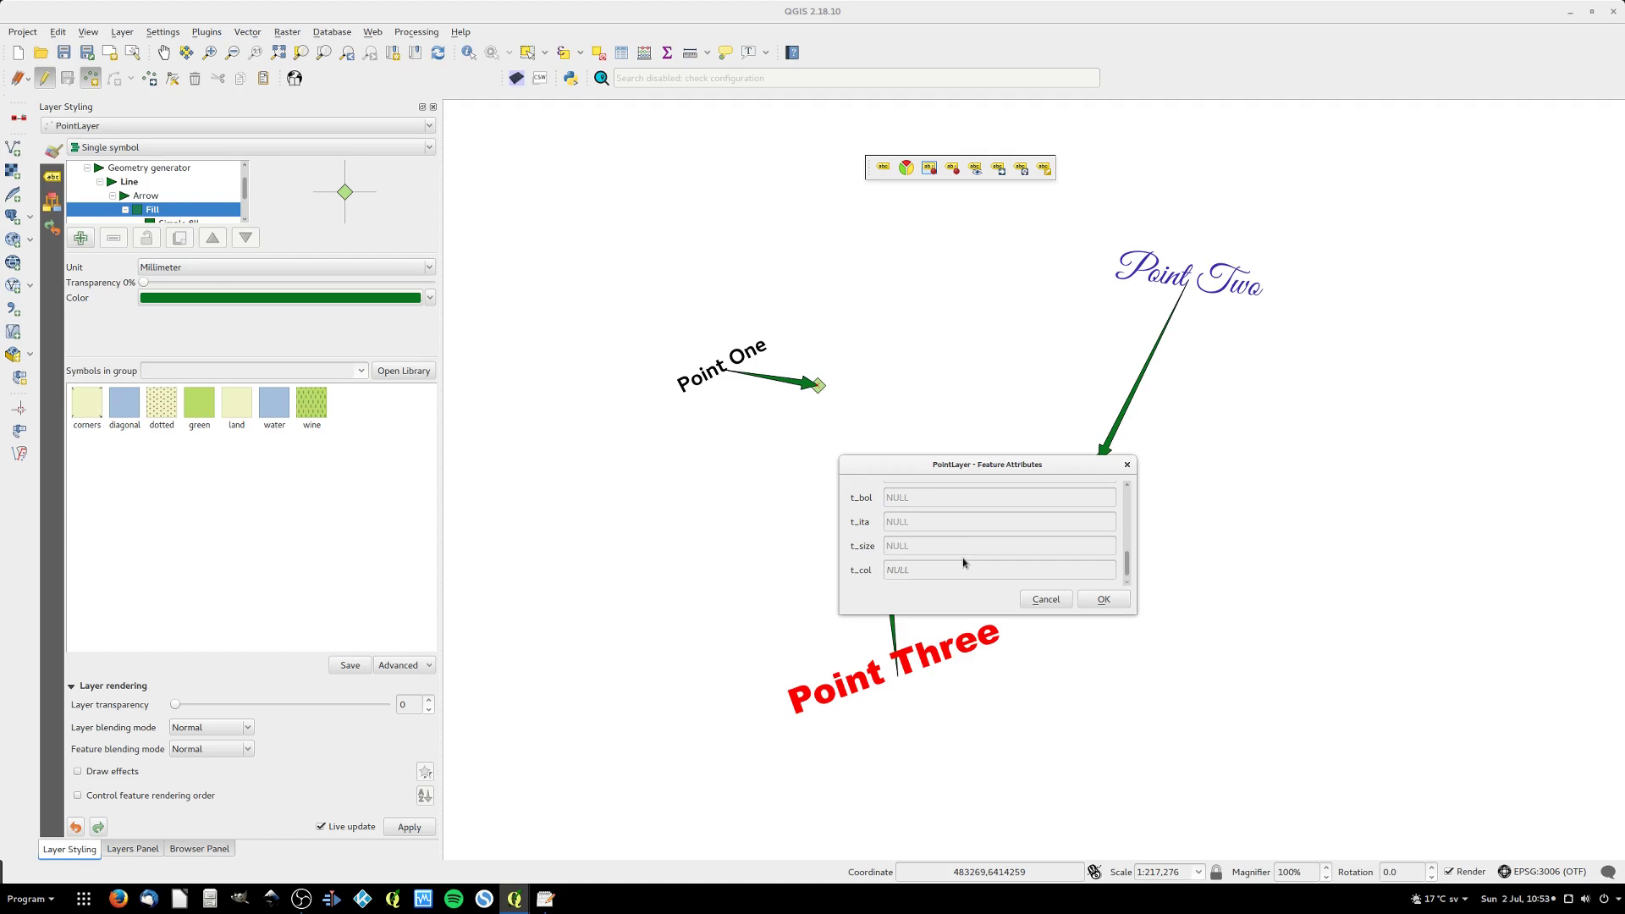
scroll(955, 564, "up", 6)
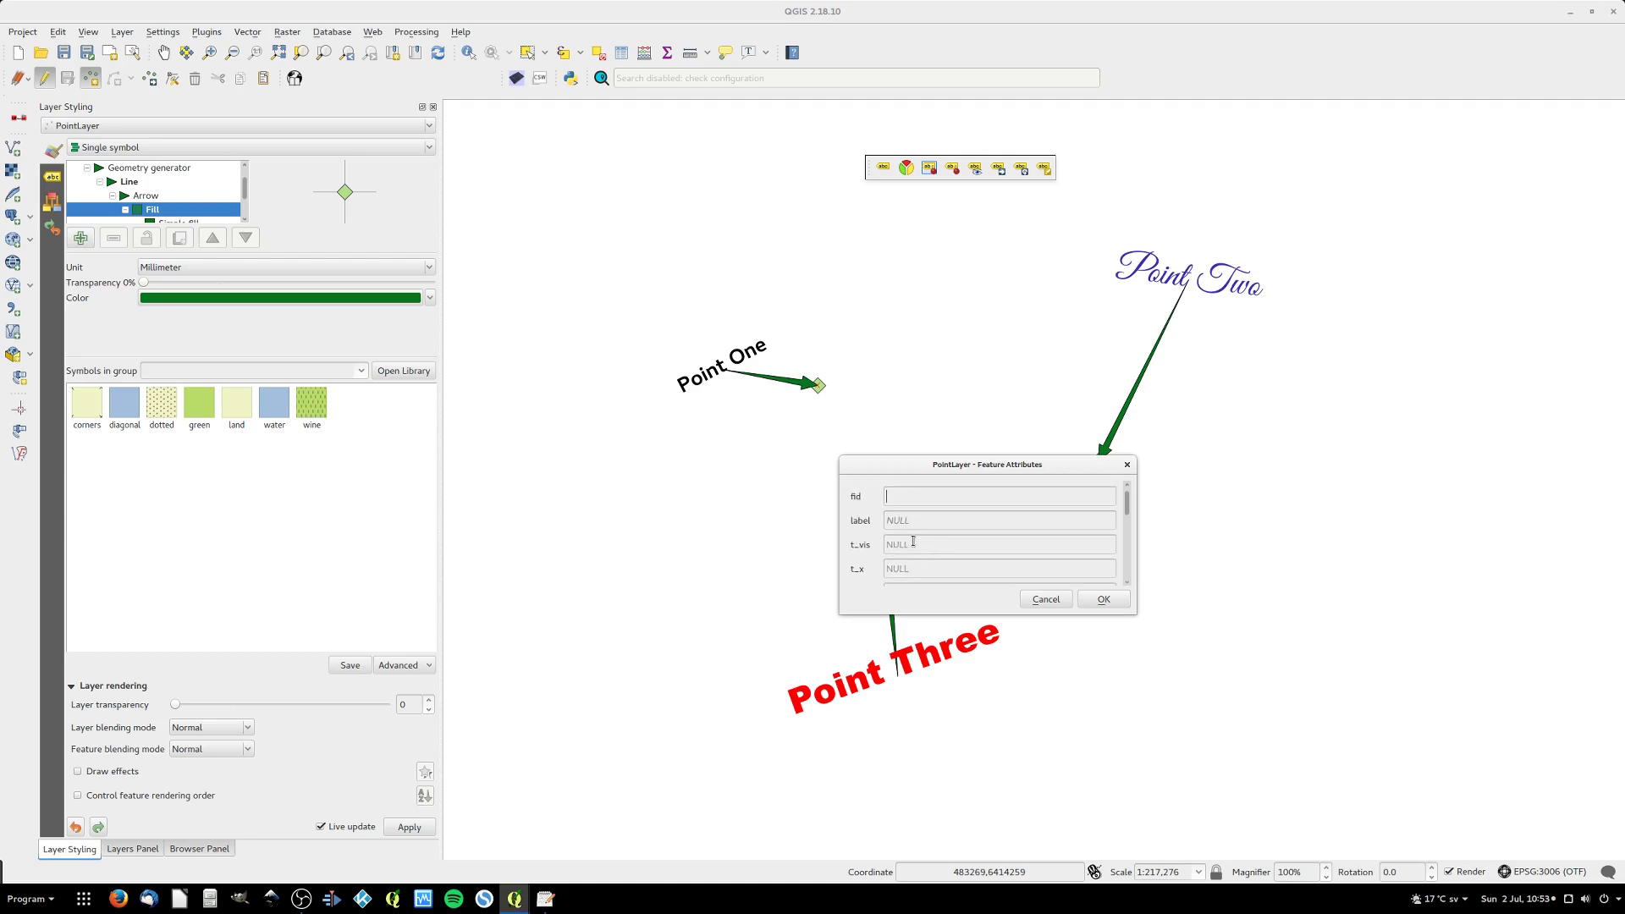
left_click(1047, 600)
- In PointLayer's Fields properties, make t_vis a Hidden field with default value 1
left_click(132, 849)
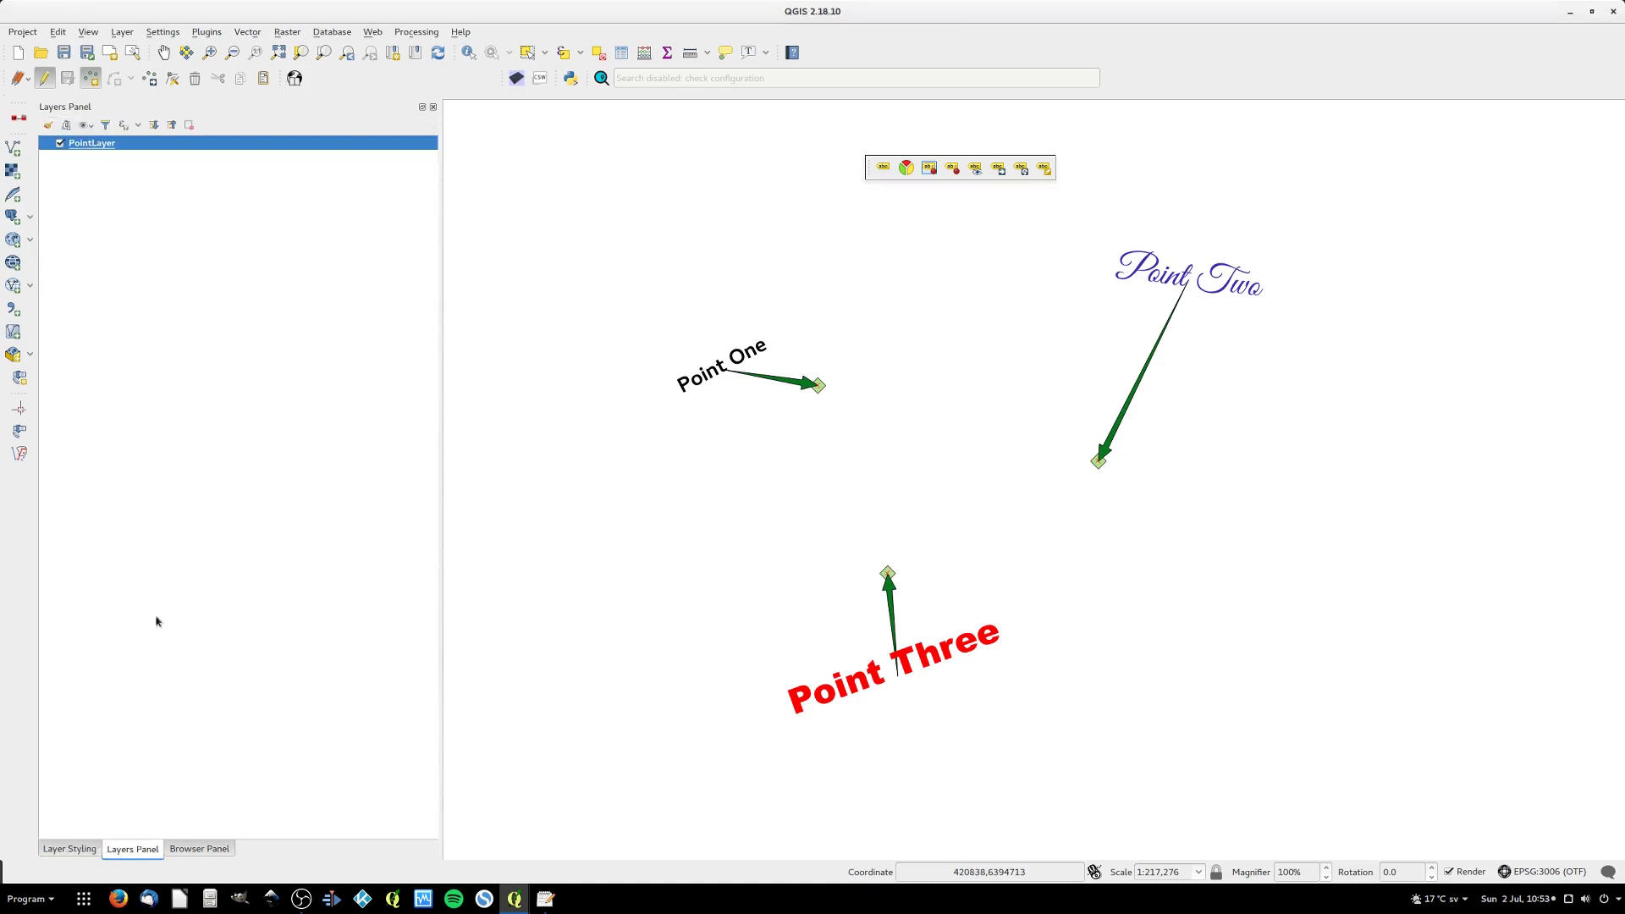
right_click(103, 144)
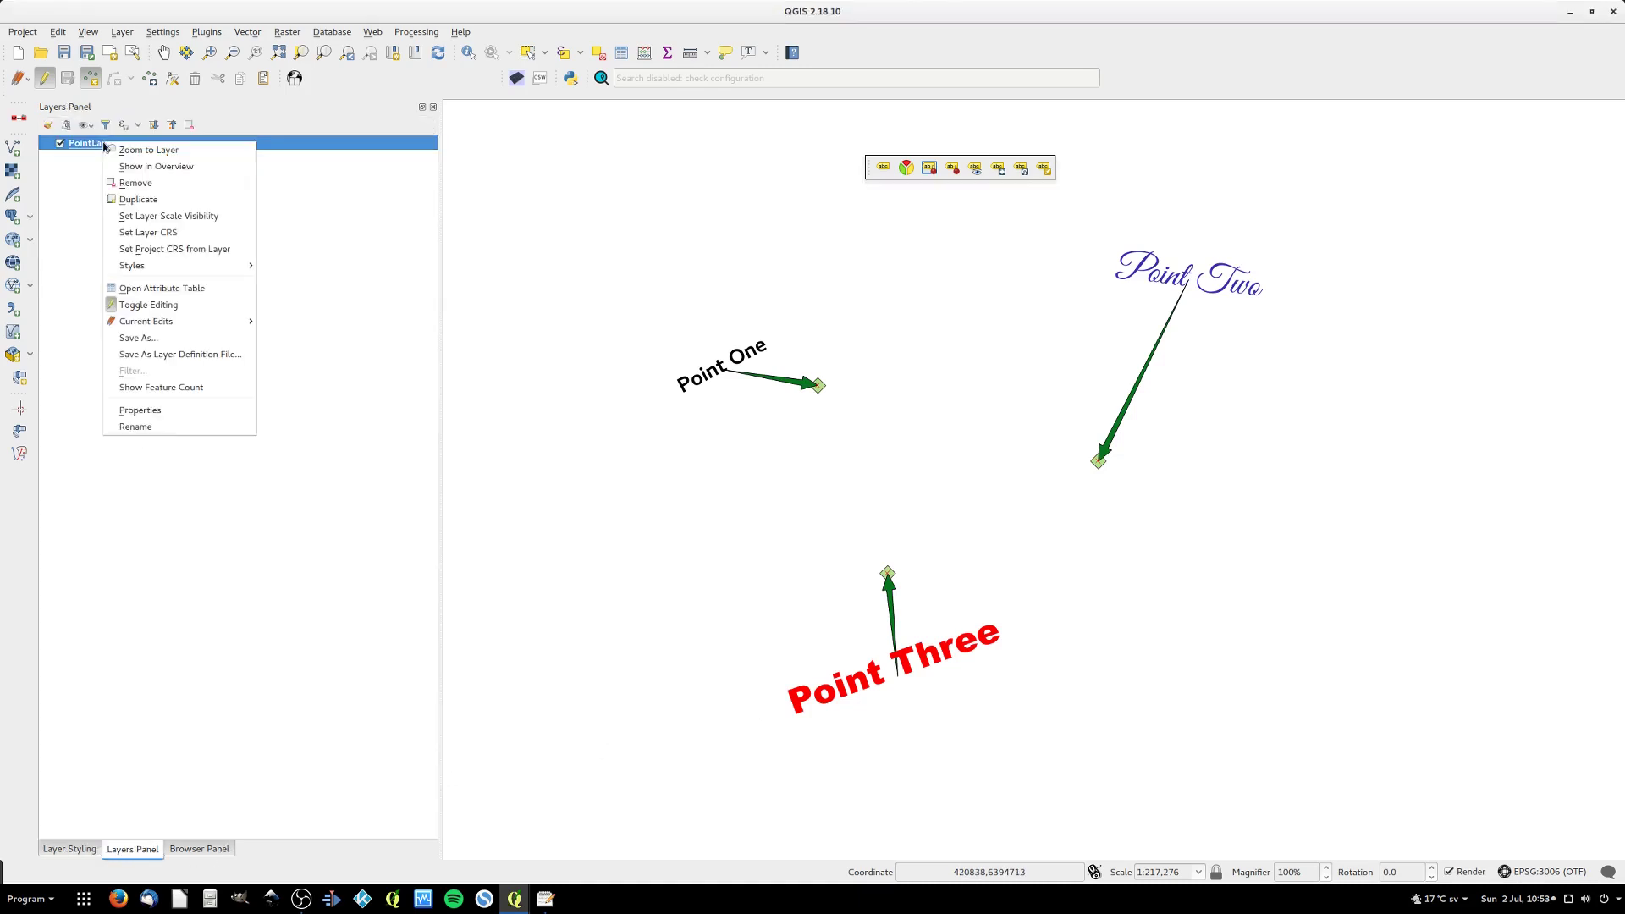
left_click(159, 414)
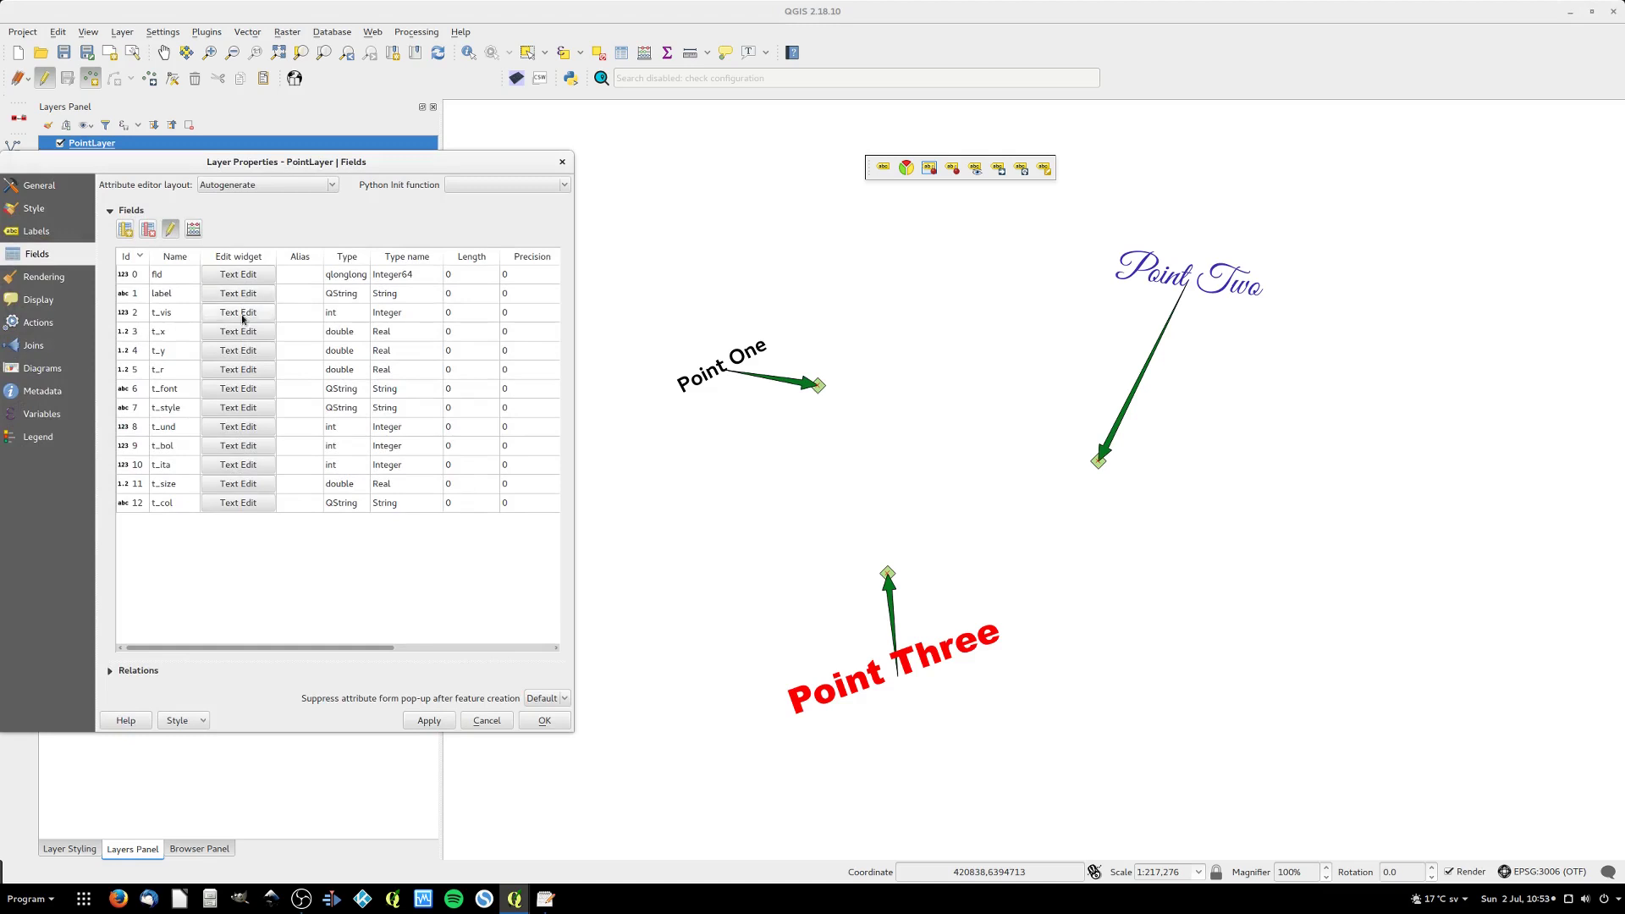
left_click(246, 313)
left_click(592, 451)
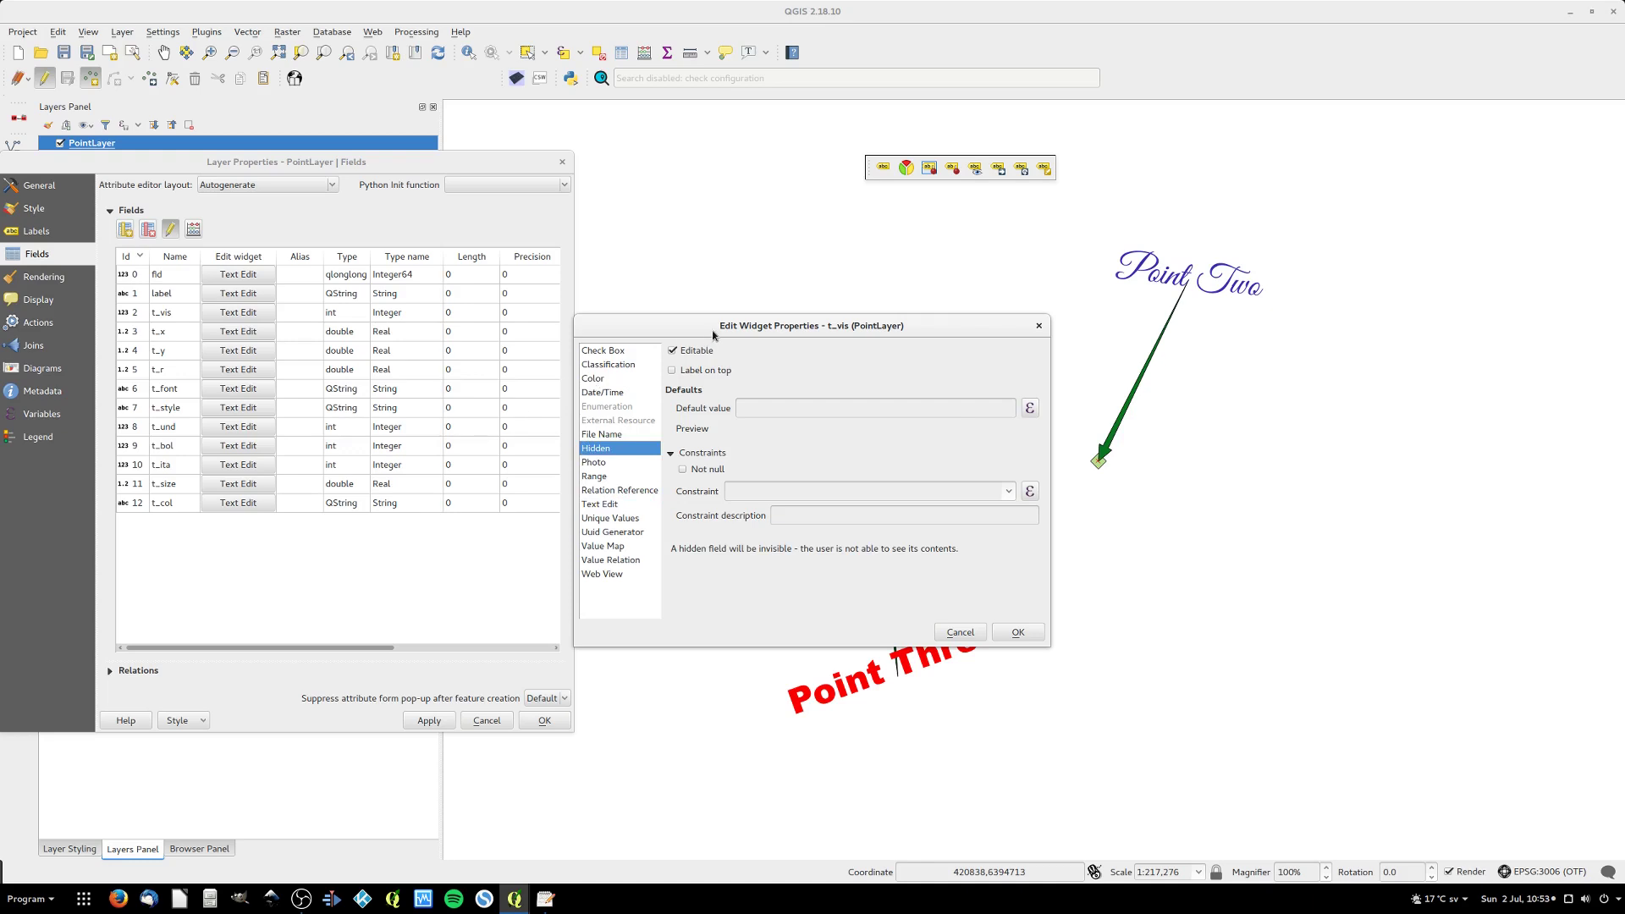
left_click(762, 406)
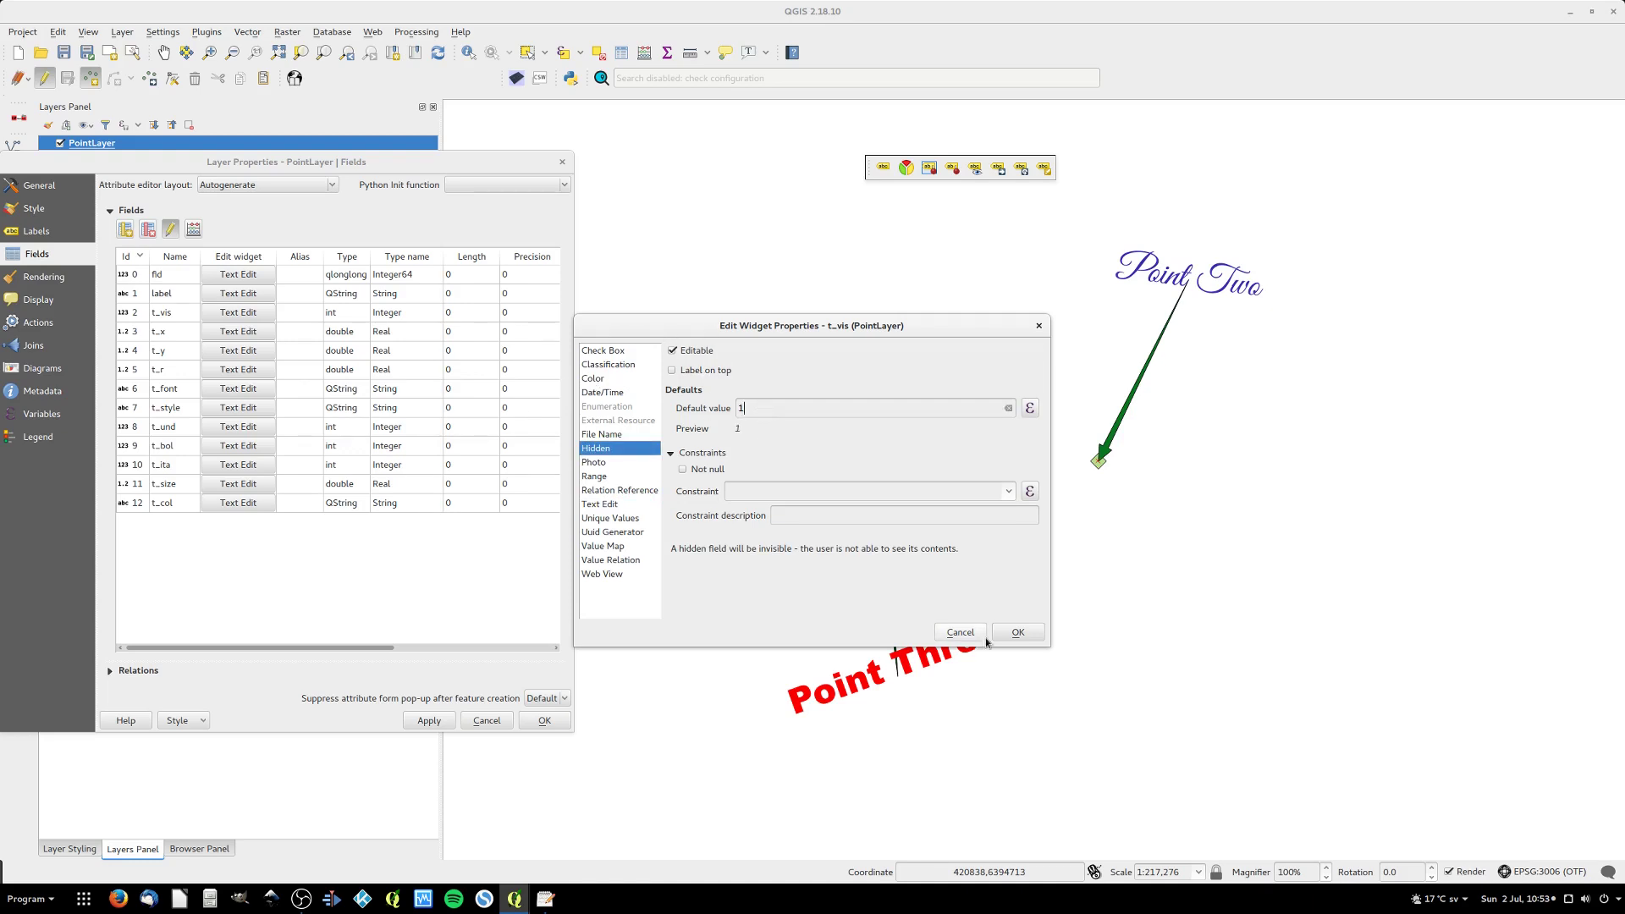
left_click(1018, 633)
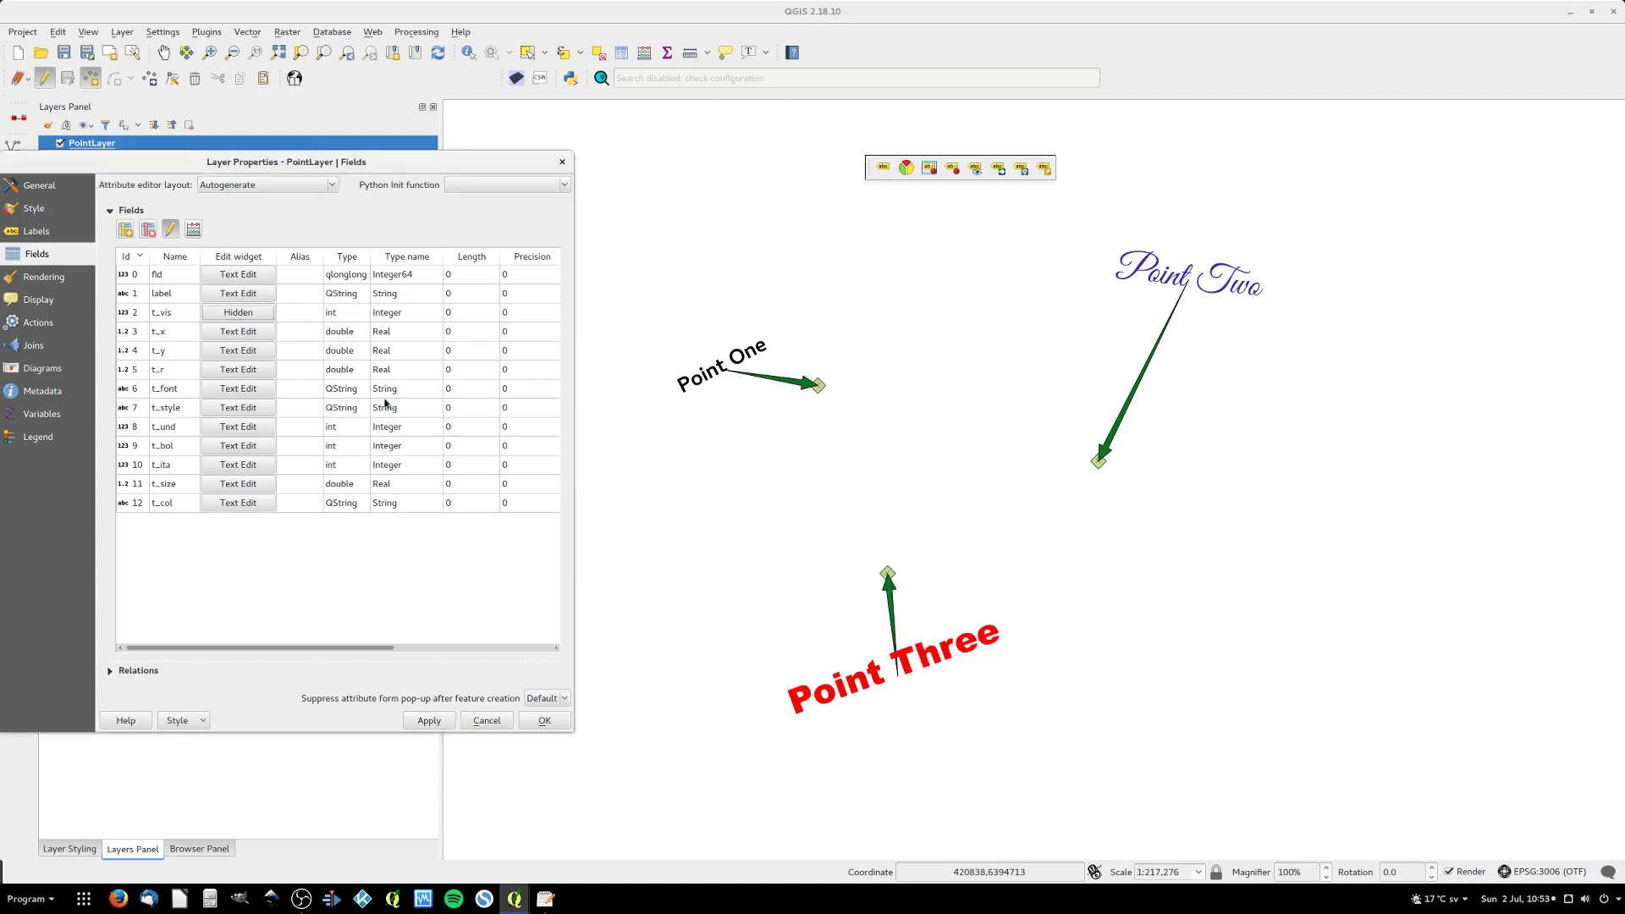
- Set the t_x, t_y, t_r and t_font fields to the Hidden edit widget
left_click(239, 336)
left_click(596, 471)
left_click(1018, 656)
left_click(238, 351)
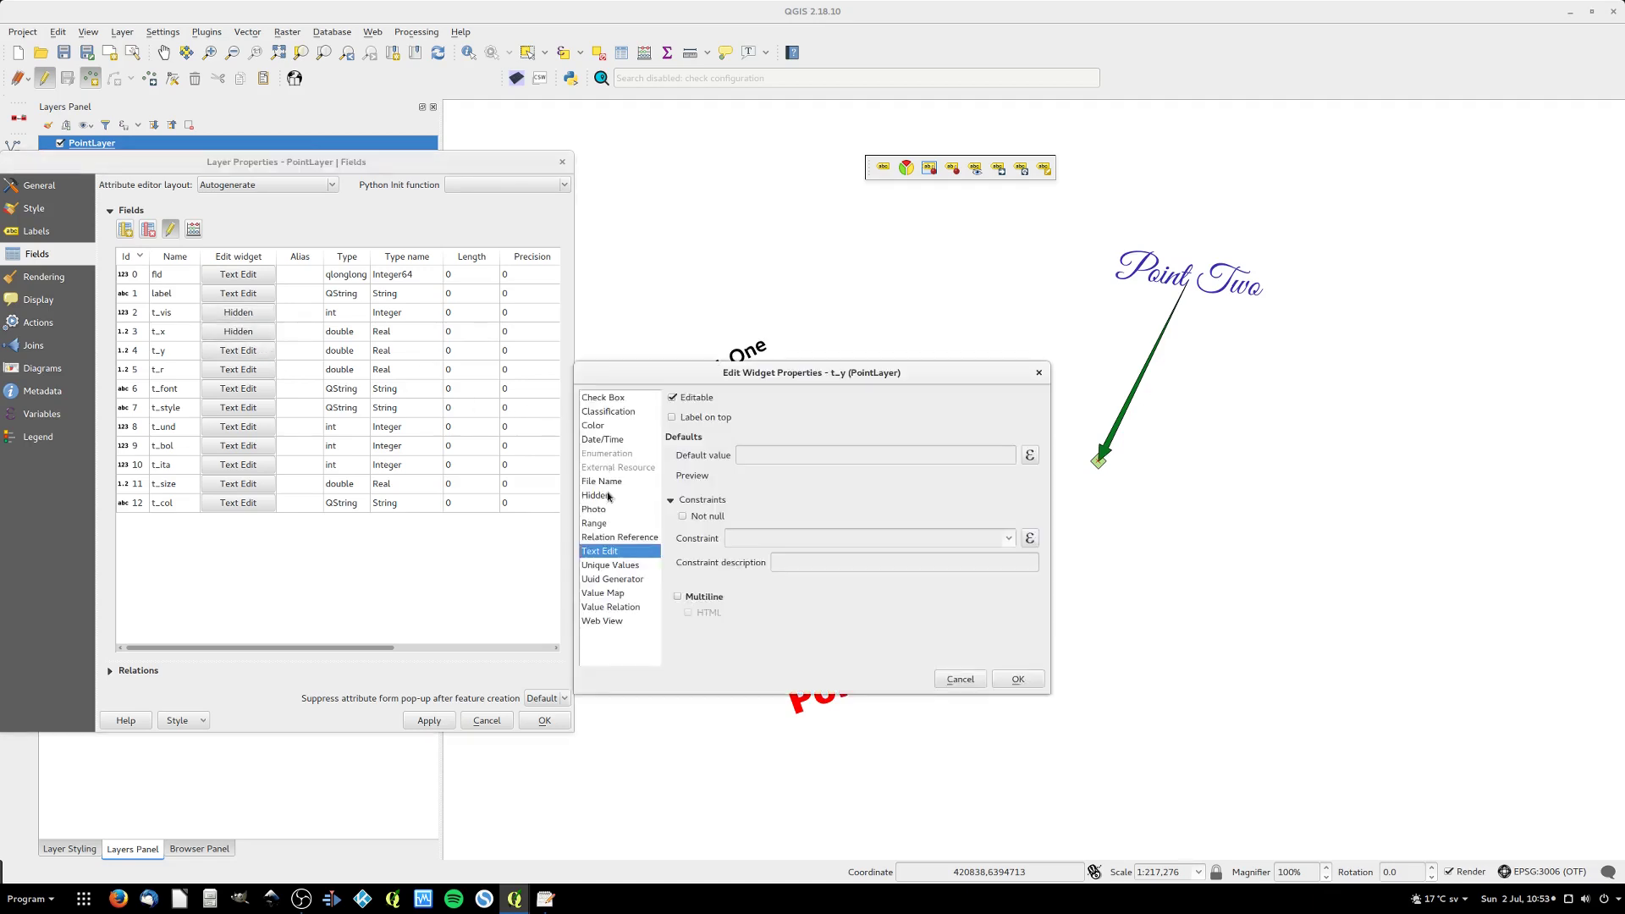
left_click(597, 495)
left_click(1018, 680)
left_click(237, 369)
left_click(597, 518)
left_click(1018, 703)
left_click(238, 388)
left_click(597, 541)
left_click(1019, 726)
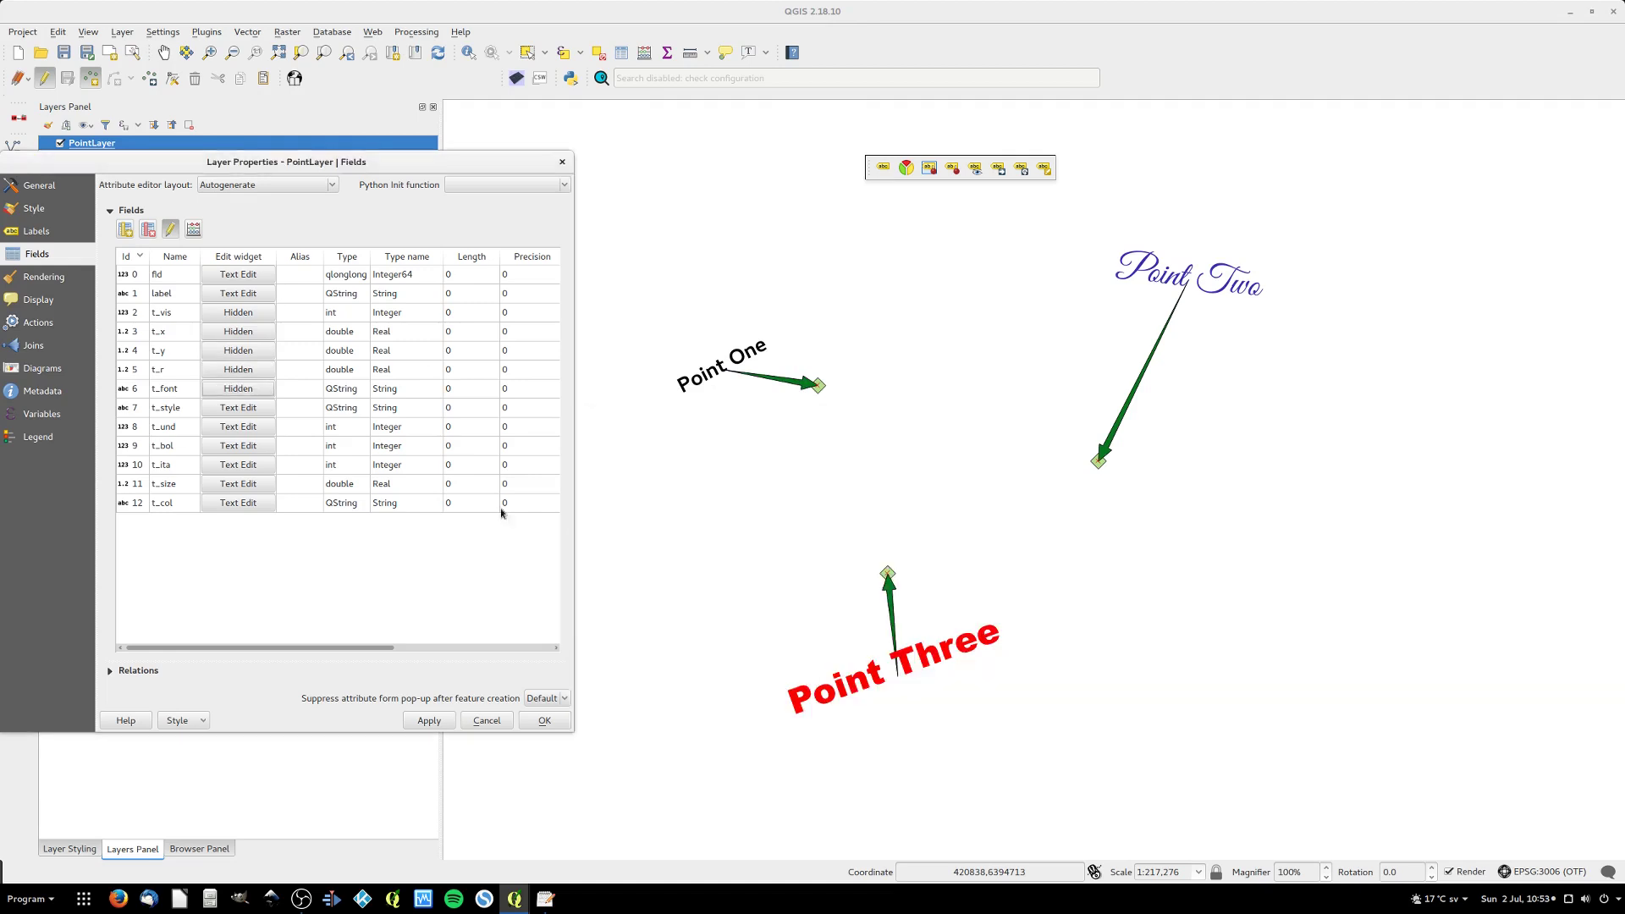
- Set t_style, t_und, t_bol, t_ita and t_size to Hidden as well
left_click(238, 407)
left_click(597, 566)
left_click(1018, 750)
left_click(238, 426)
left_click(605, 591)
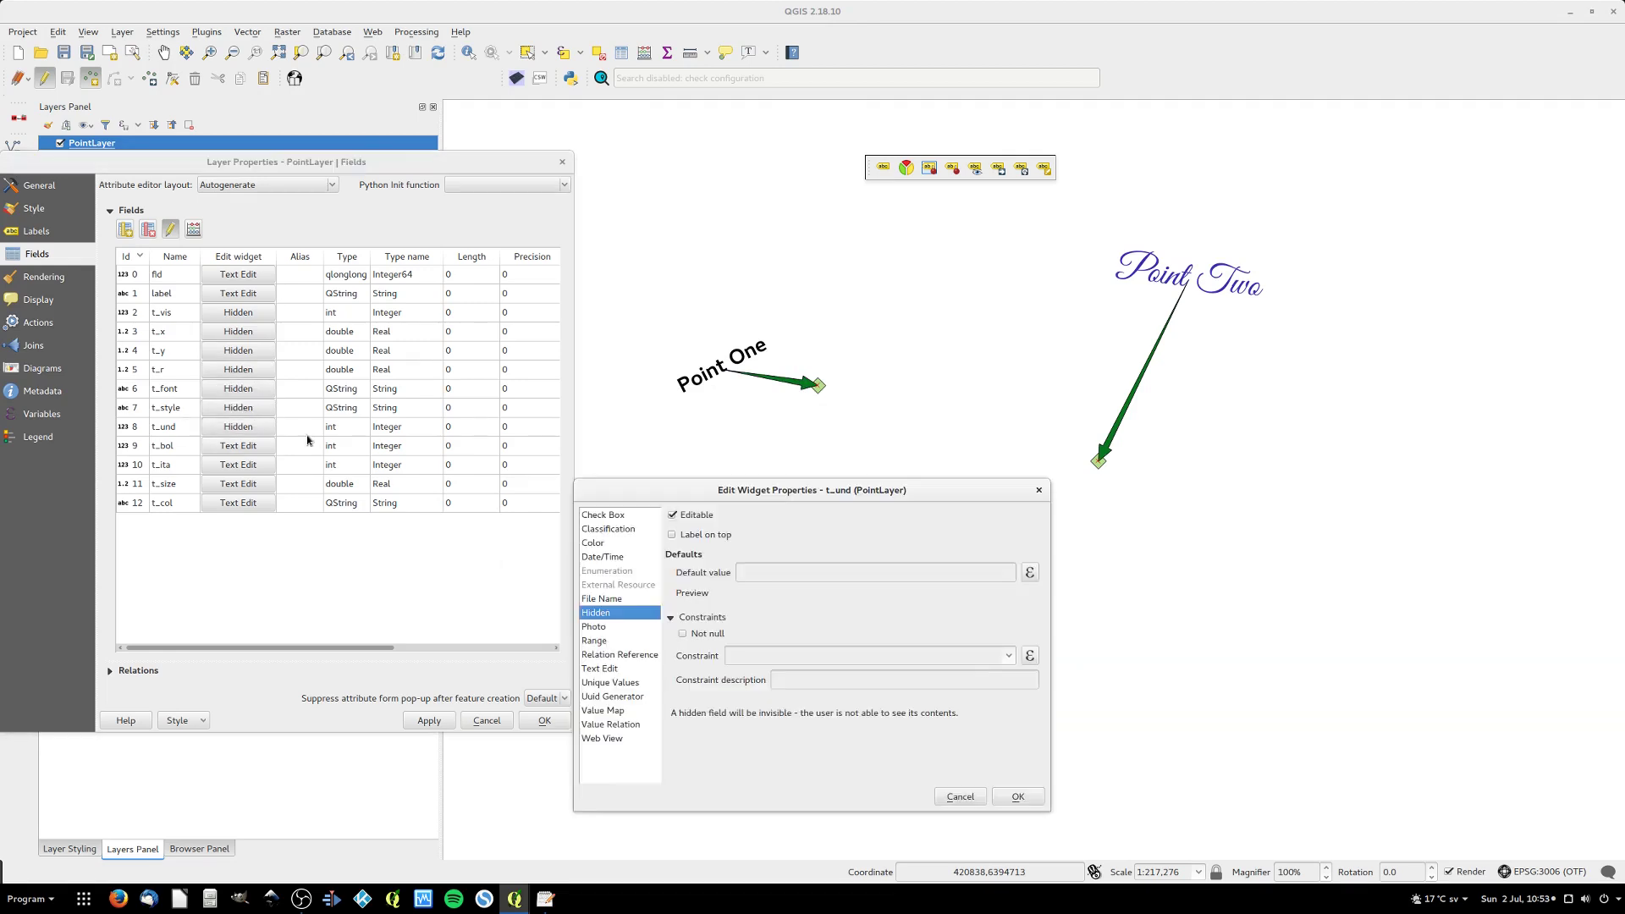
left_click(1018, 796)
left_click(238, 445)
left_click(597, 637)
left_click(1018, 820)
left_click(238, 464)
left_click(597, 659)
left_click(1018, 844)
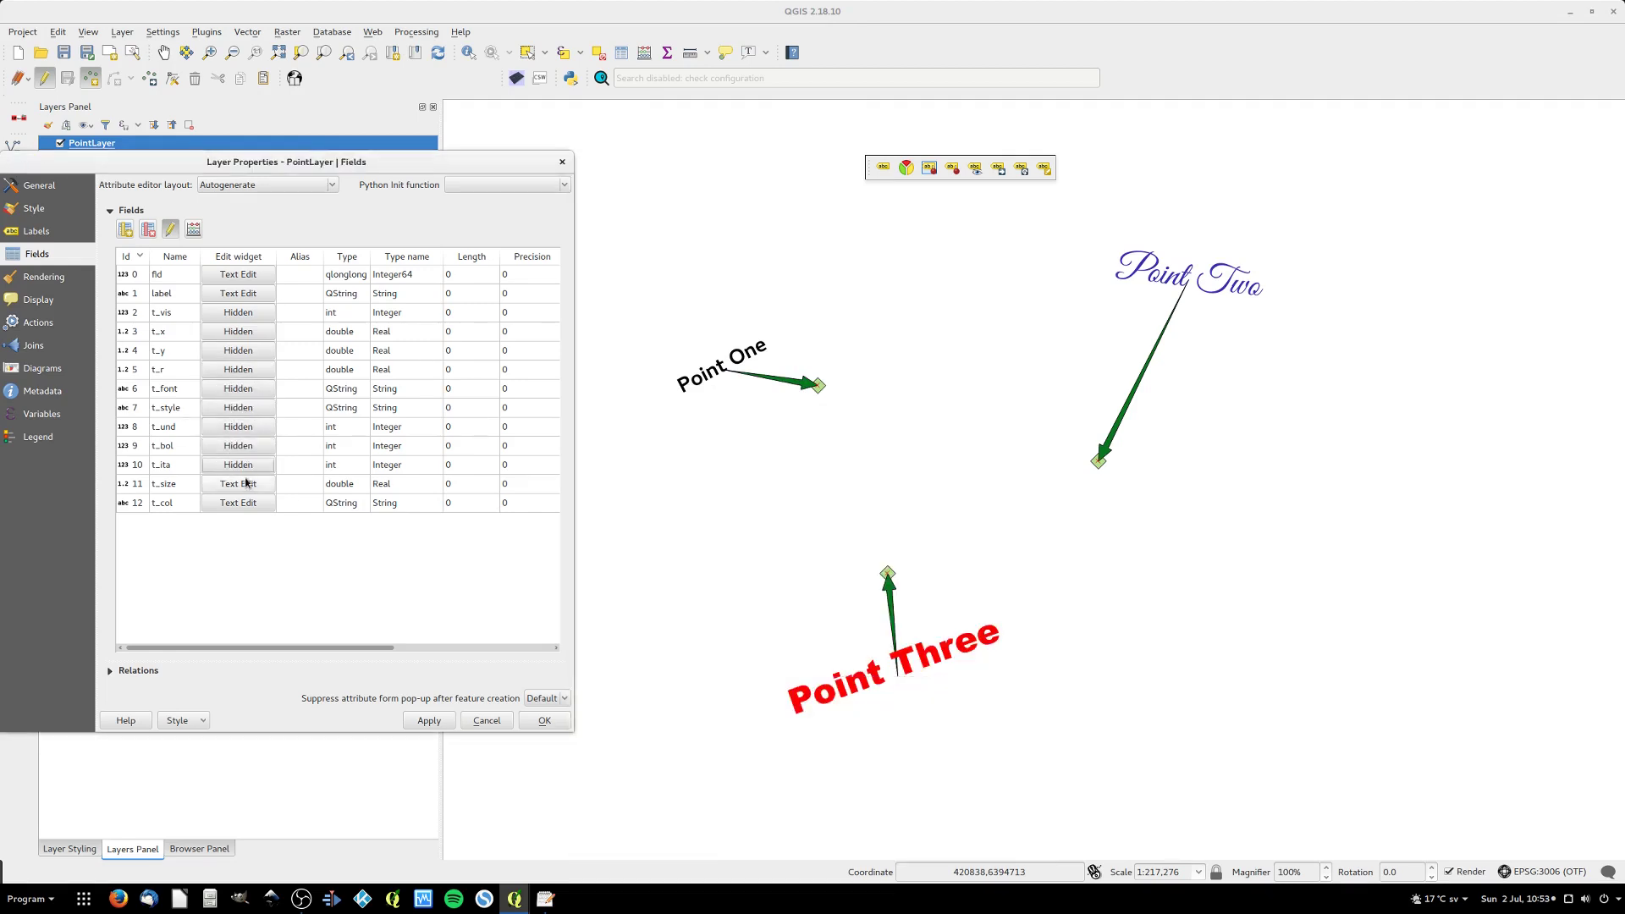
left_click(238, 483)
left_click(597, 683)
left_click(1018, 867)
left_click(238, 503)
- Make t_col Hidden too and close PointLayer's properties
left_click(596, 683)
left_click(1018, 867)
key("Return")
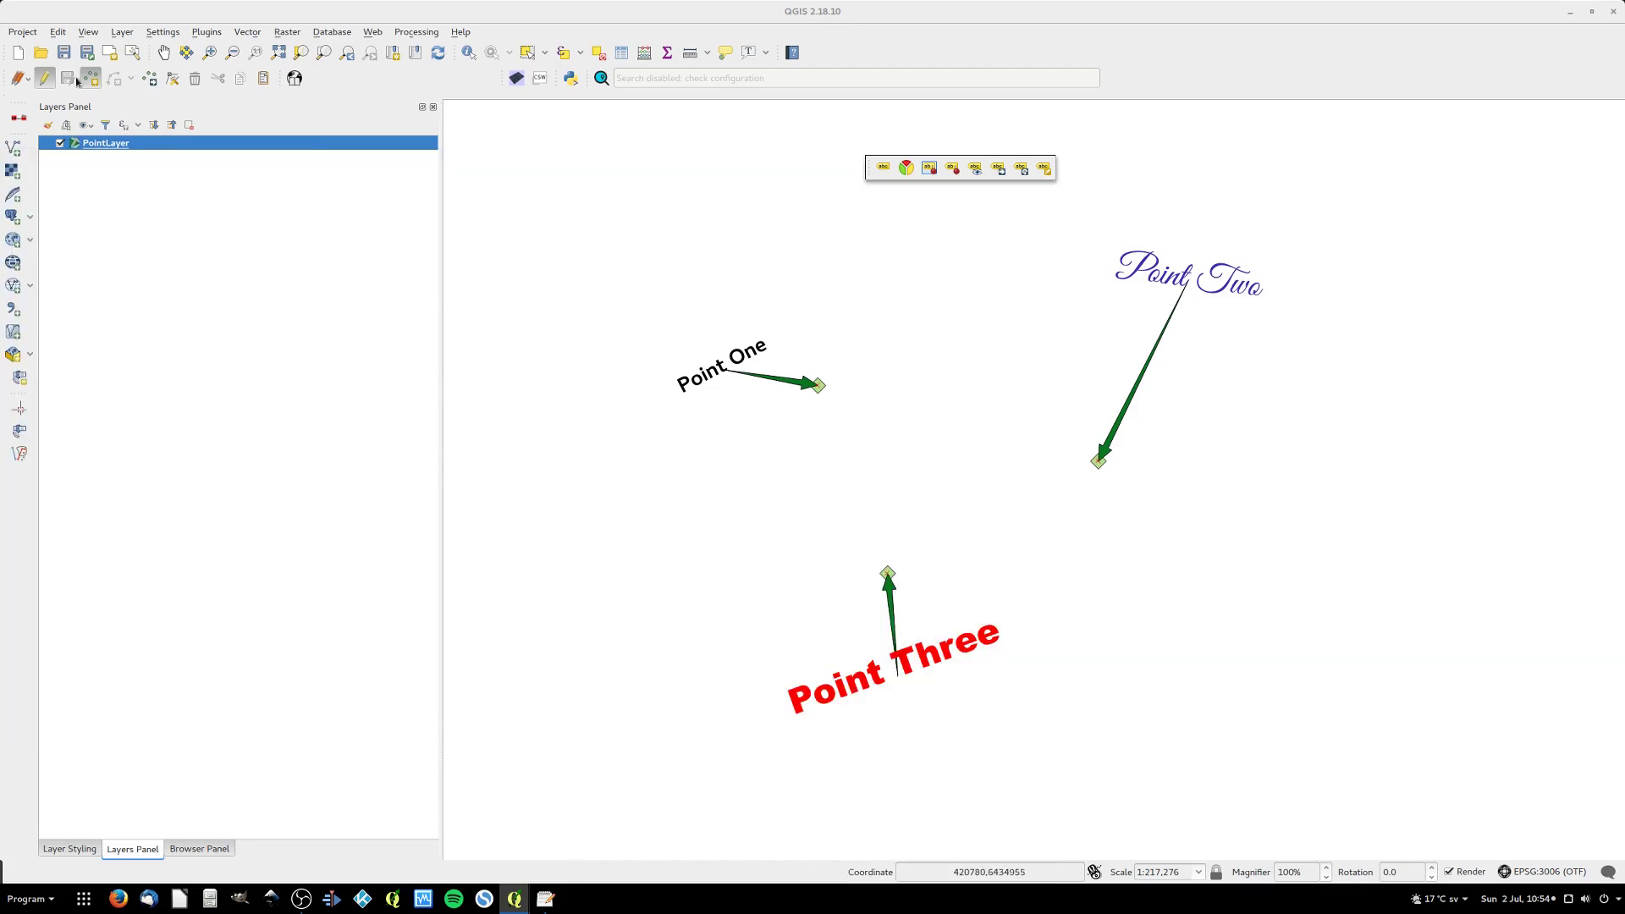
- Add a point labelled 'Point Four' below Point Two and move its label up-right, then rotate it
left_click(1060, 563)
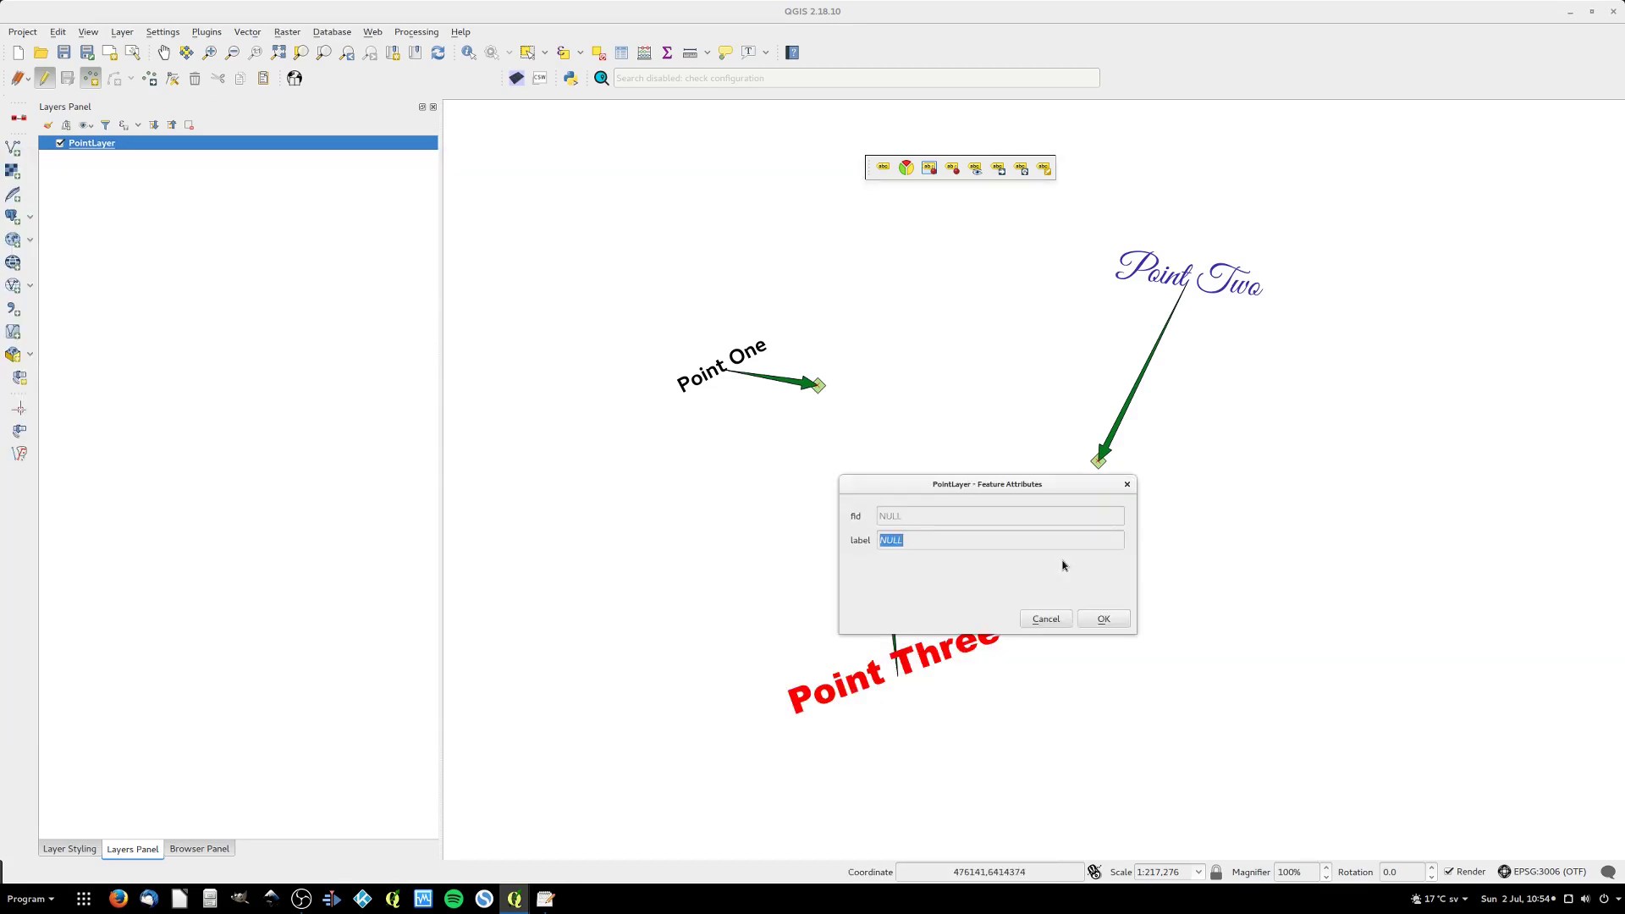
type("Point Four")
key("Return")
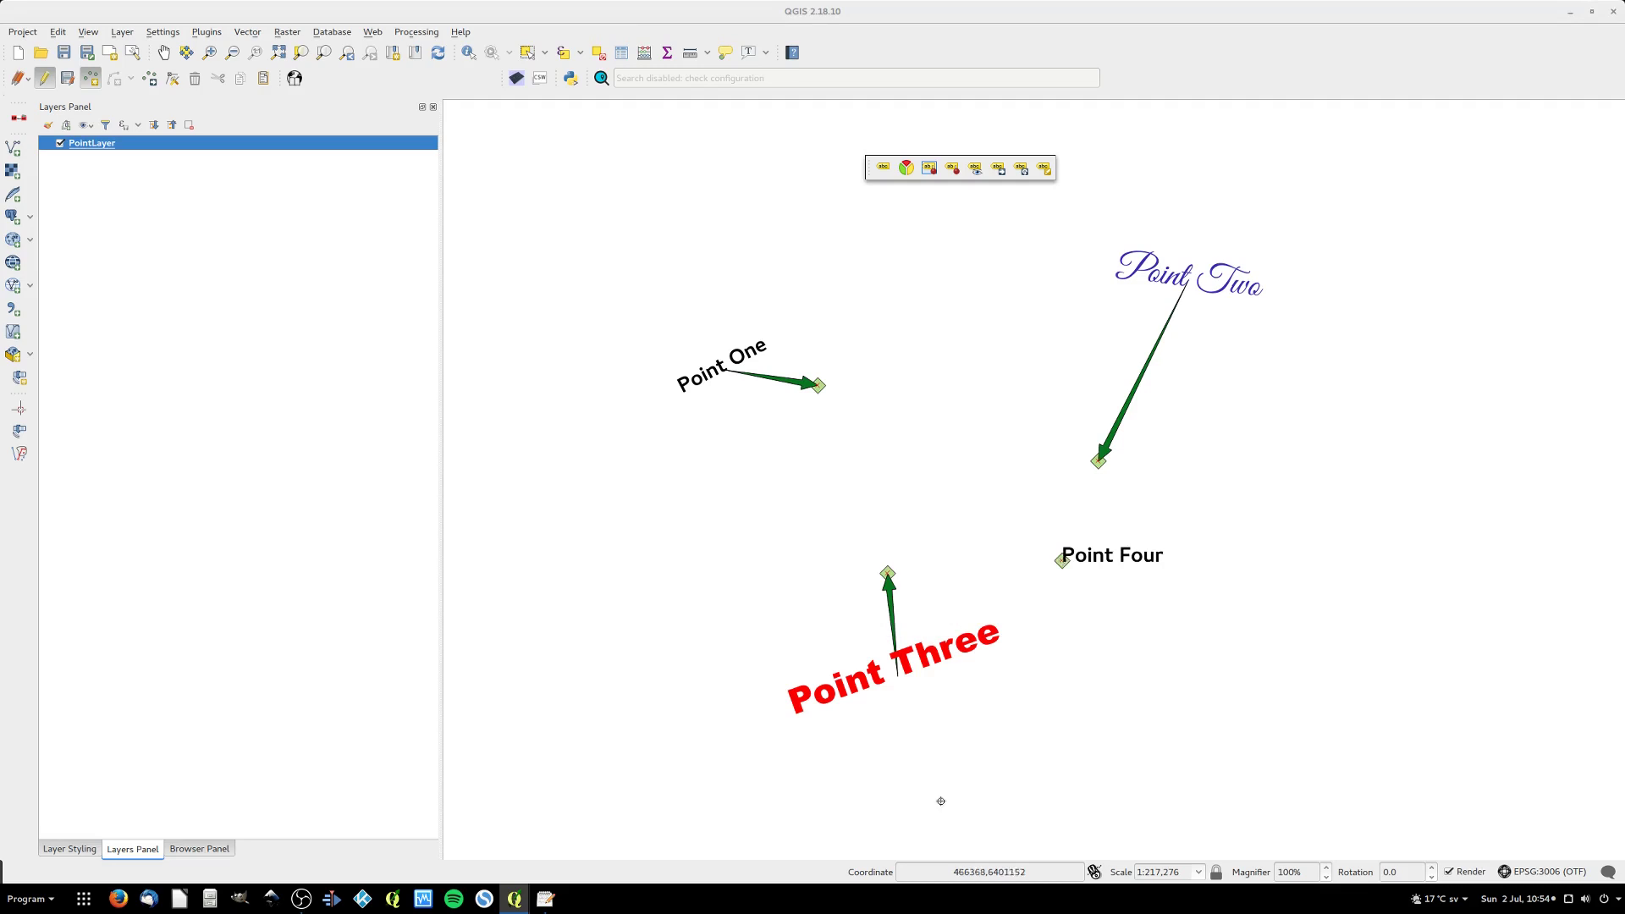
left_click(998, 167)
left_click_drag(1100, 555, 1232, 612)
key("r")
- Style the Point Four label in Painter font, size 41, green text
left_click(1239, 532)
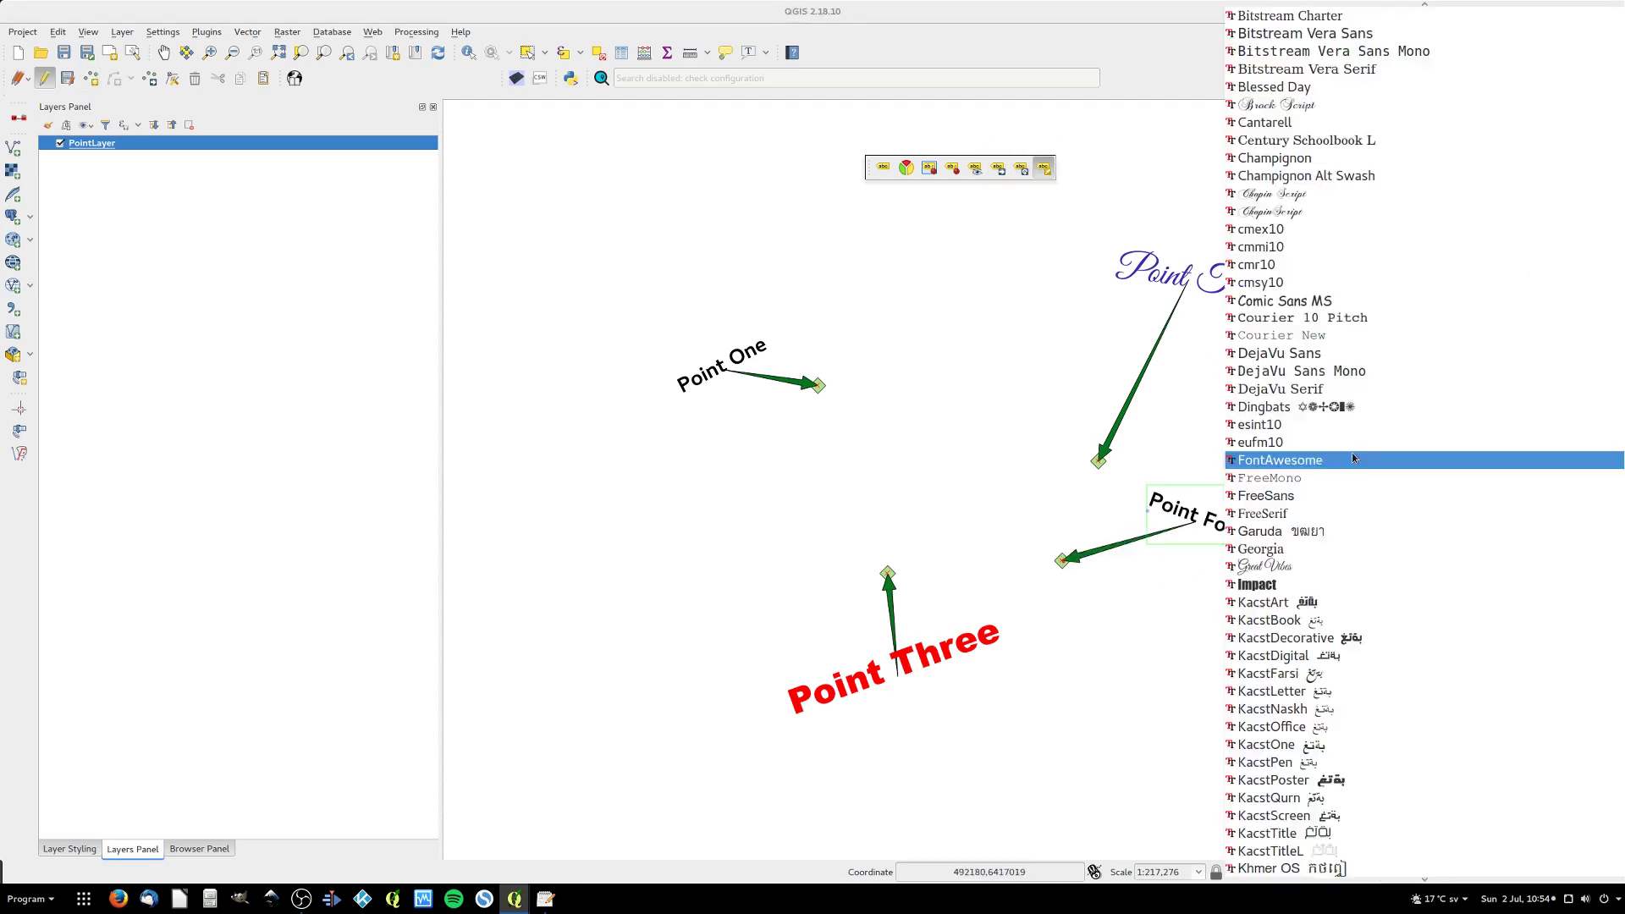
left_click(1382, 715)
left_click(1370, 512)
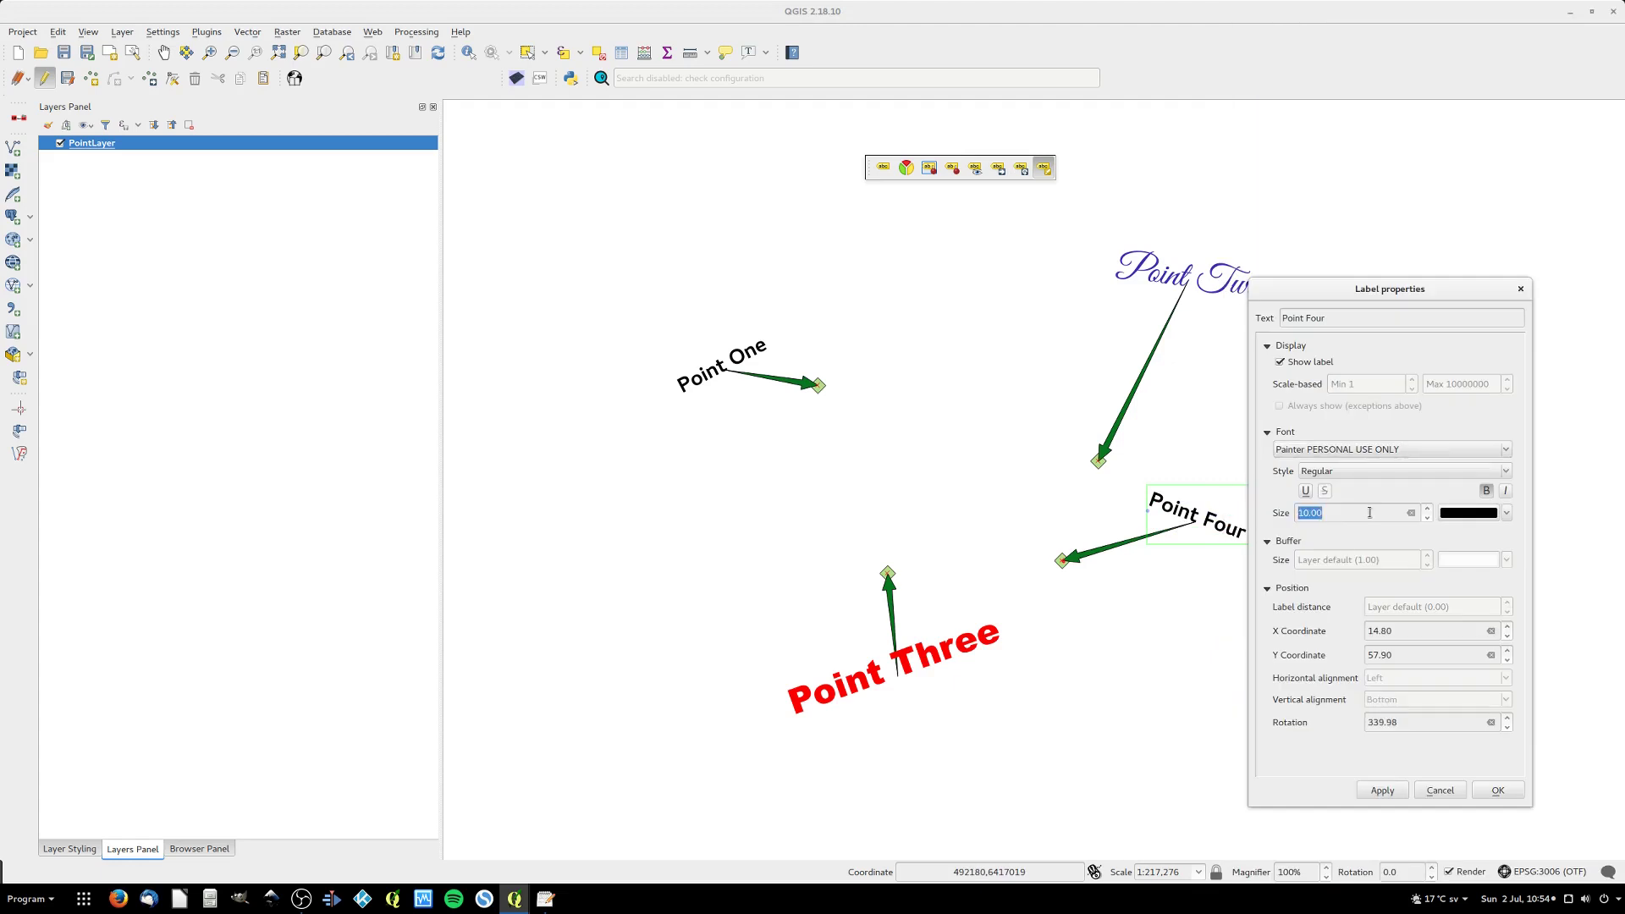
left_click(1507, 514)
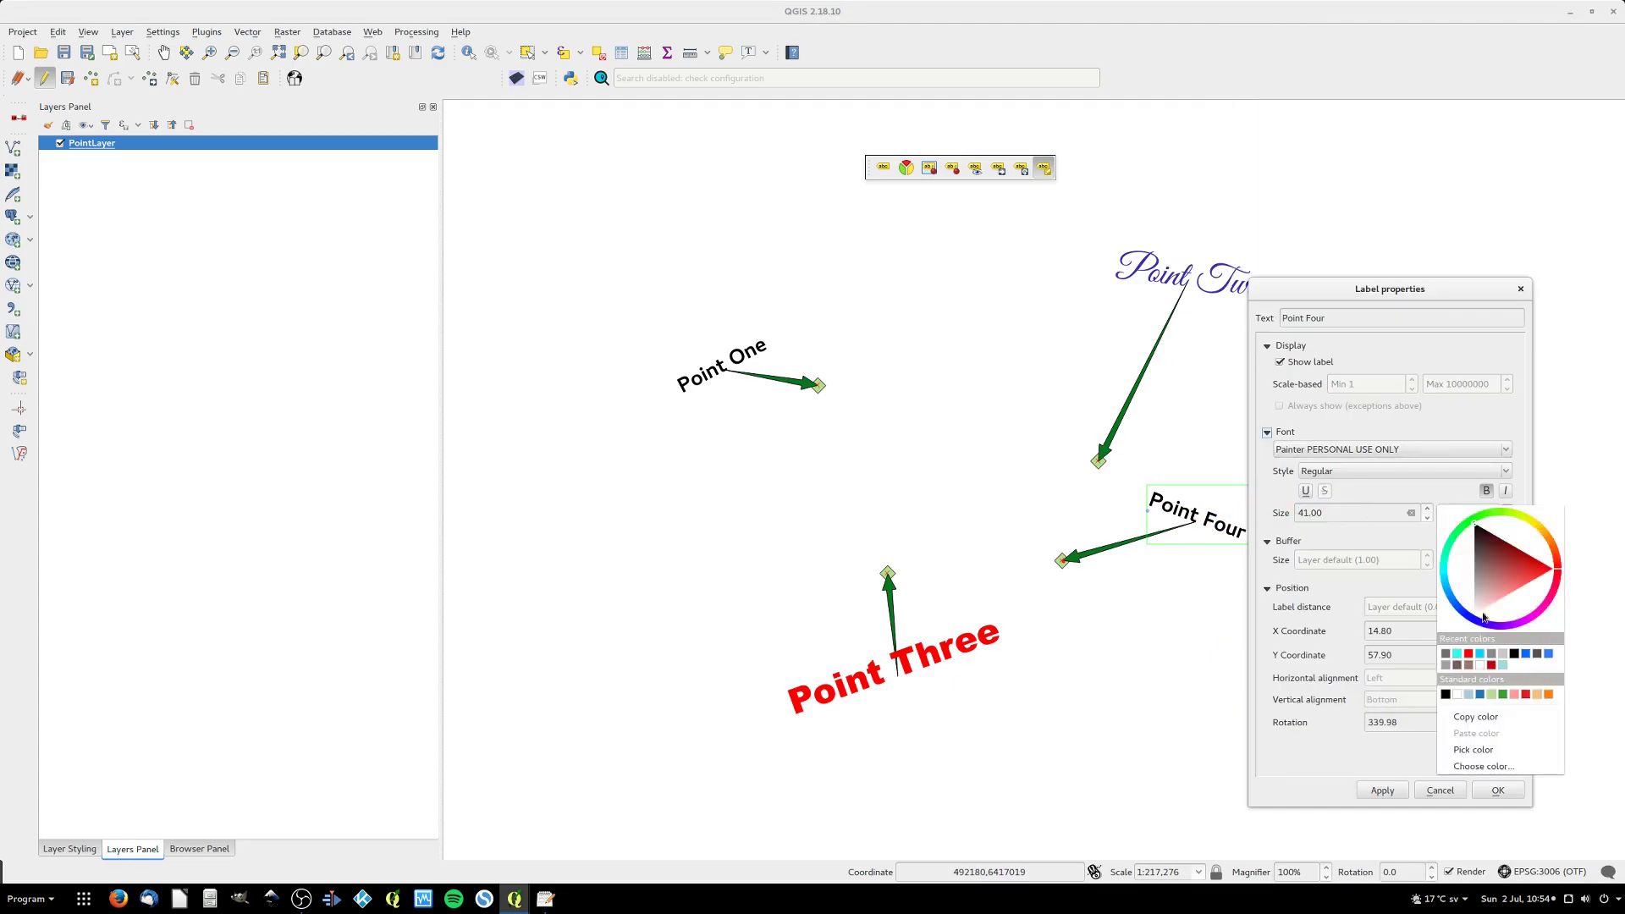
left_click(1459, 526)
left_click(1371, 753)
left_click(1382, 791)
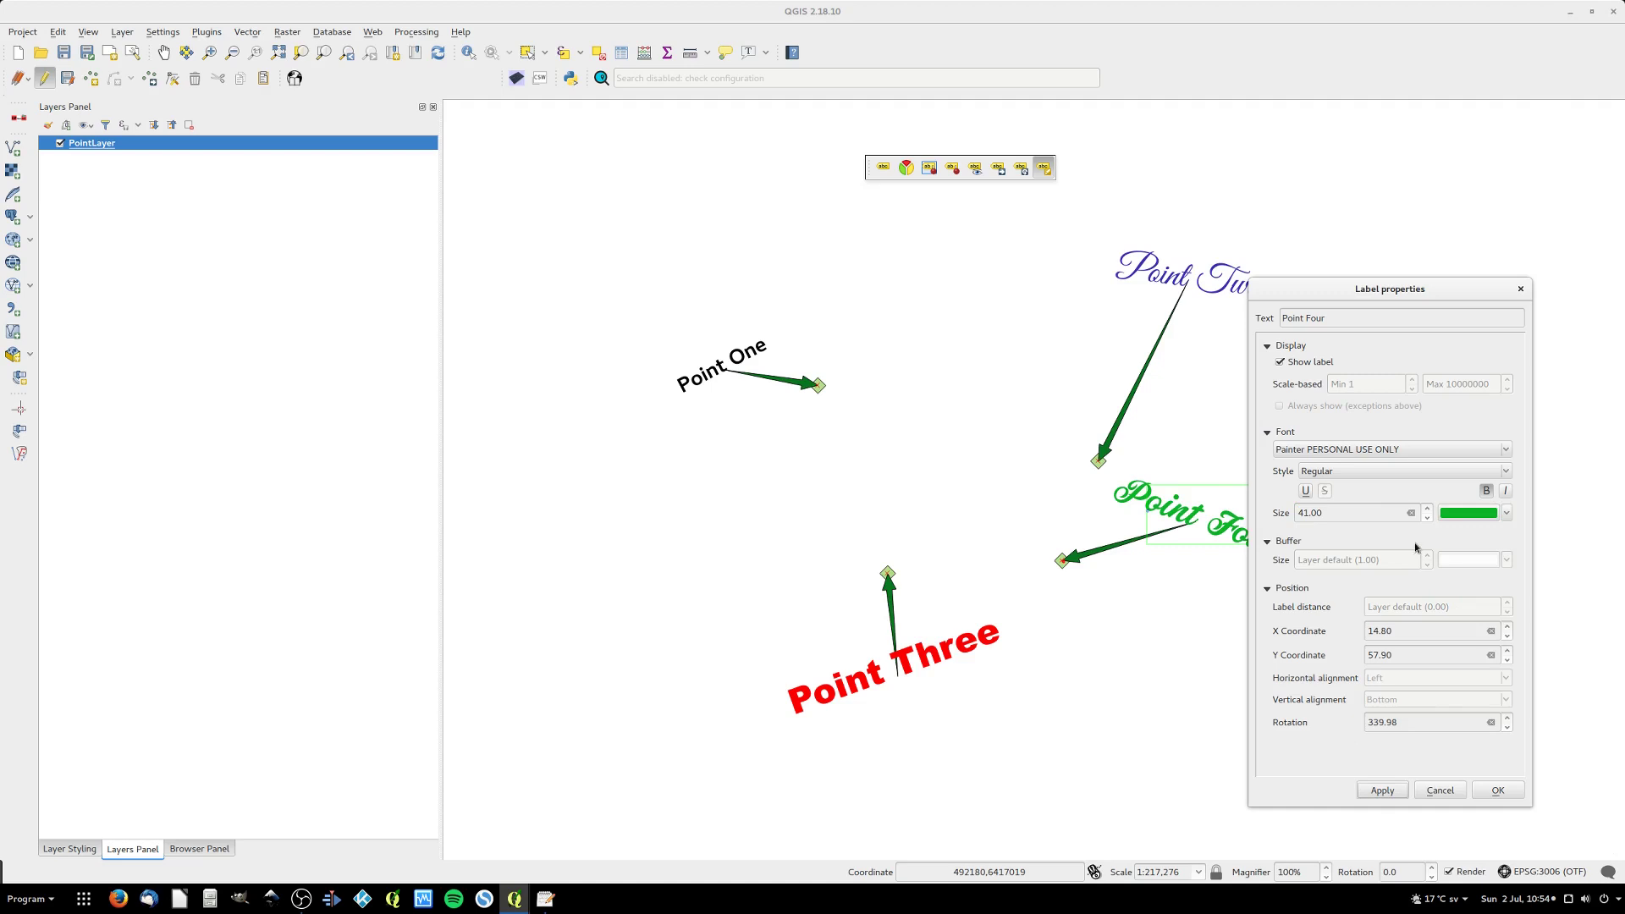